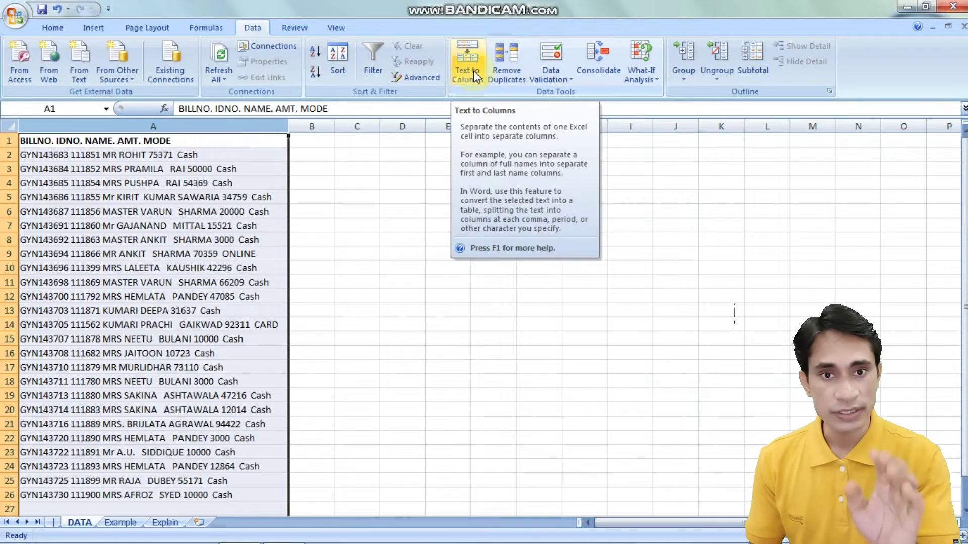
Split column A with Text to Columns as delimited data using Tab and Space, and fit column A's width to its contents.
click(474, 71)
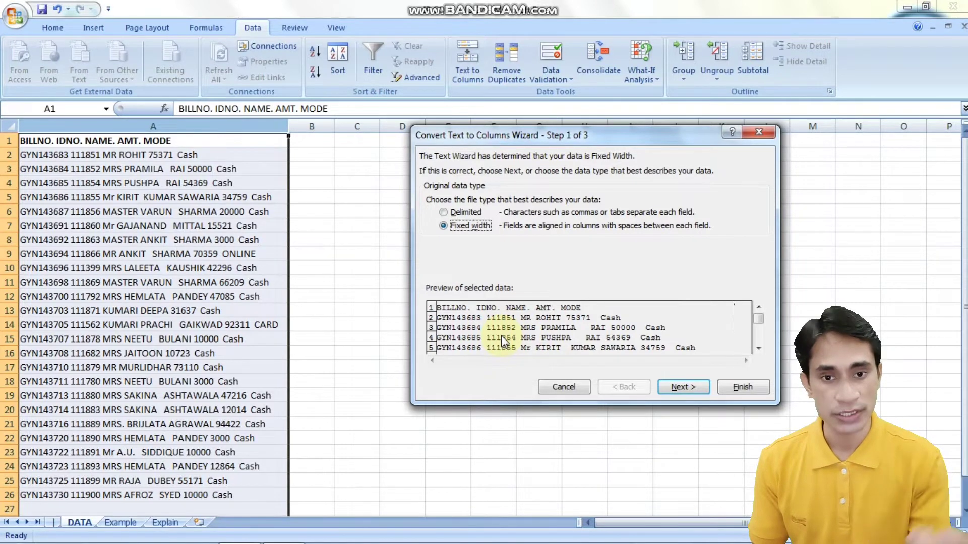
click(459, 212)
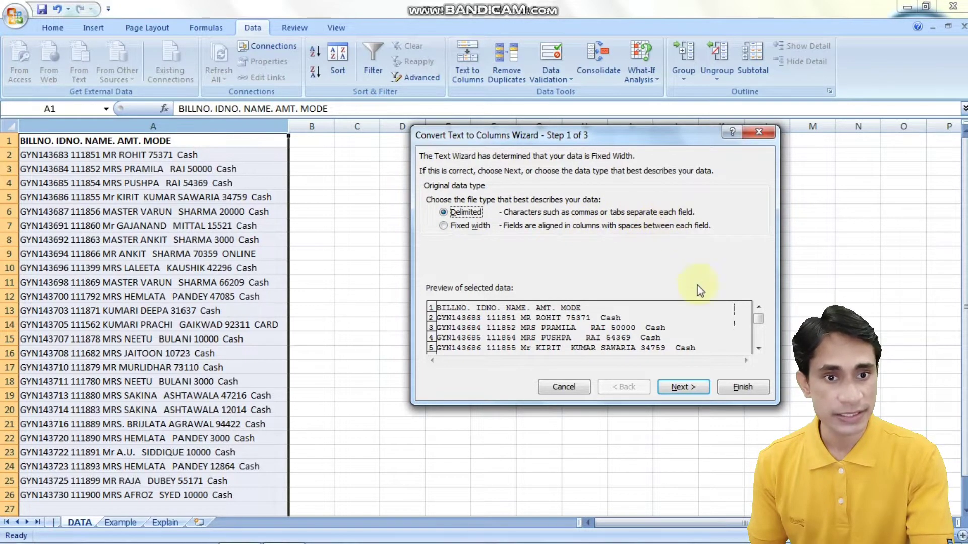
click(682, 388)
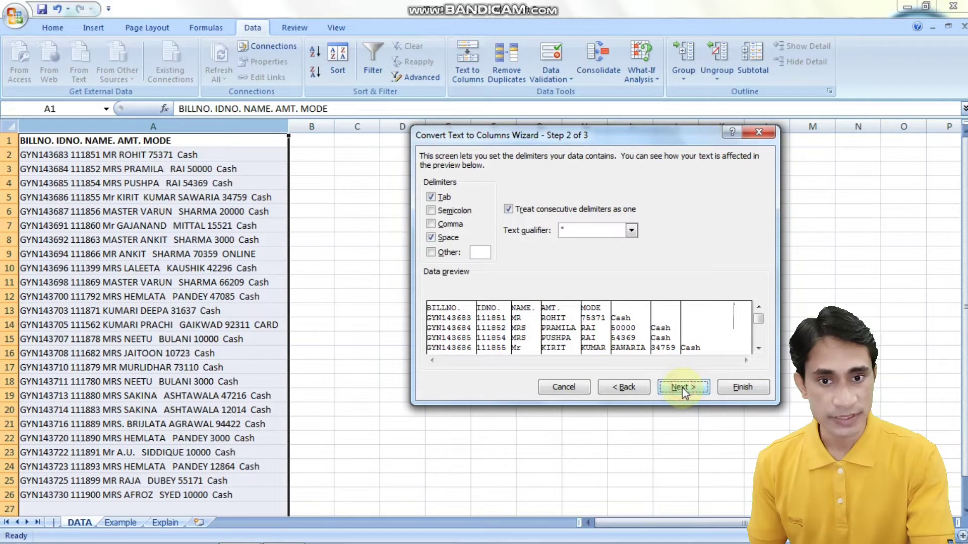
click(452, 238)
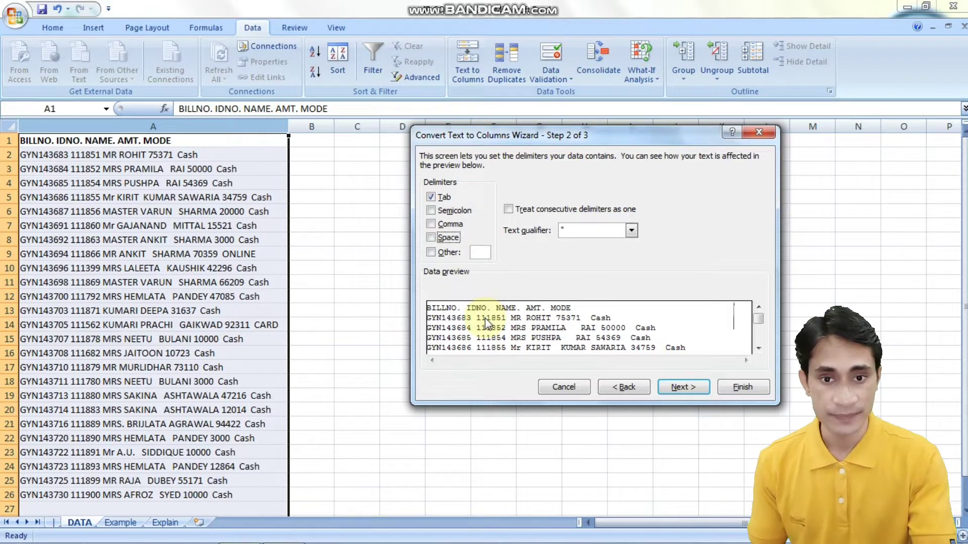
click(449, 238)
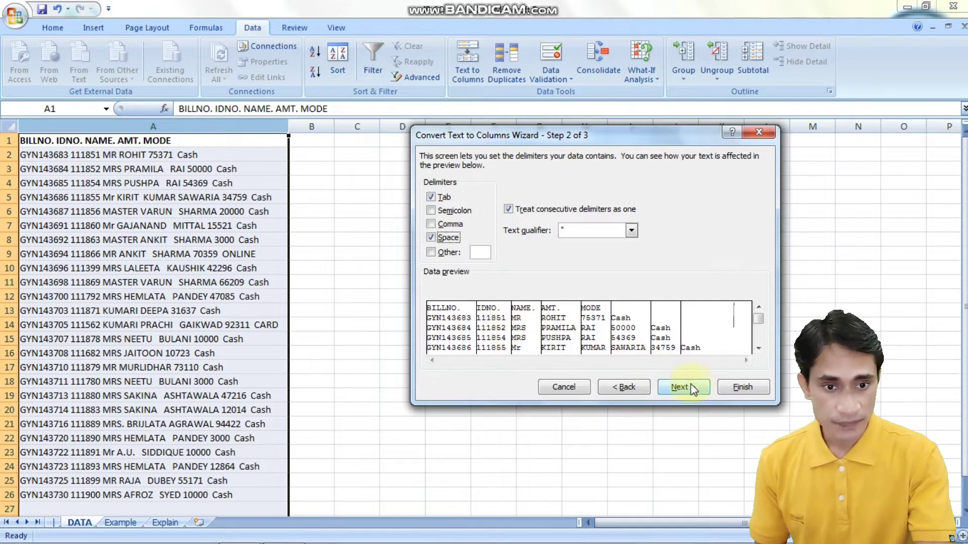
click(741, 387)
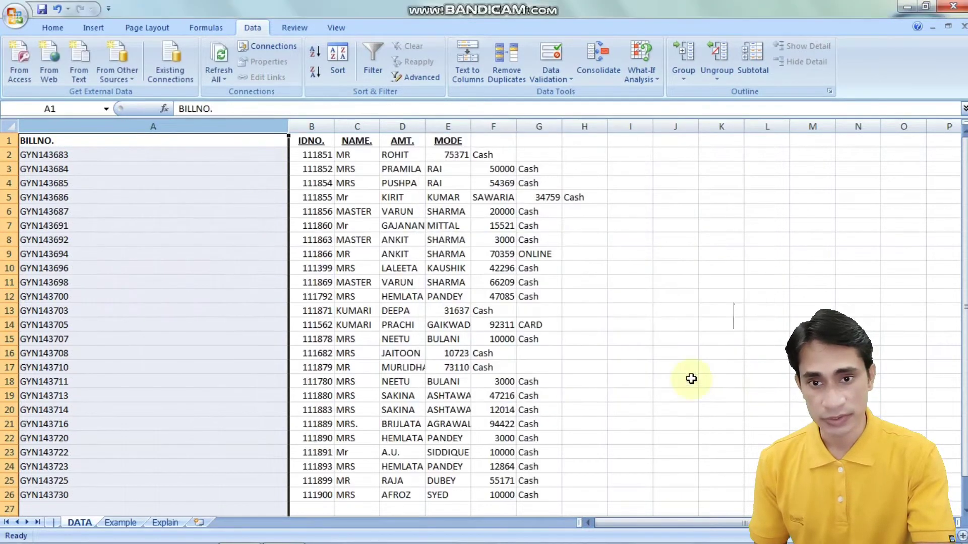
click(406, 239)
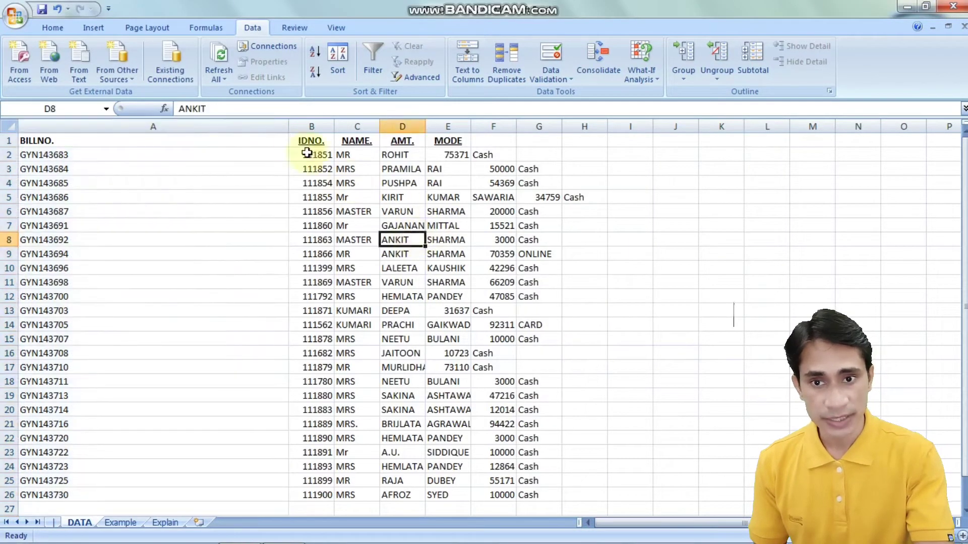
double_click(287, 127)
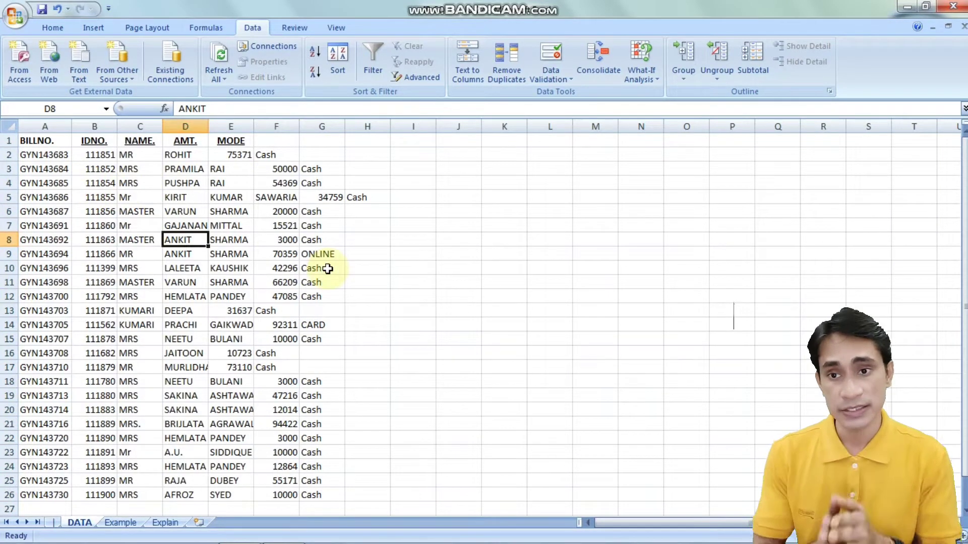
Review the separated ID, name and mode columns, and undo both the column width change and the delimited split.
click(62, 126)
click(99, 124)
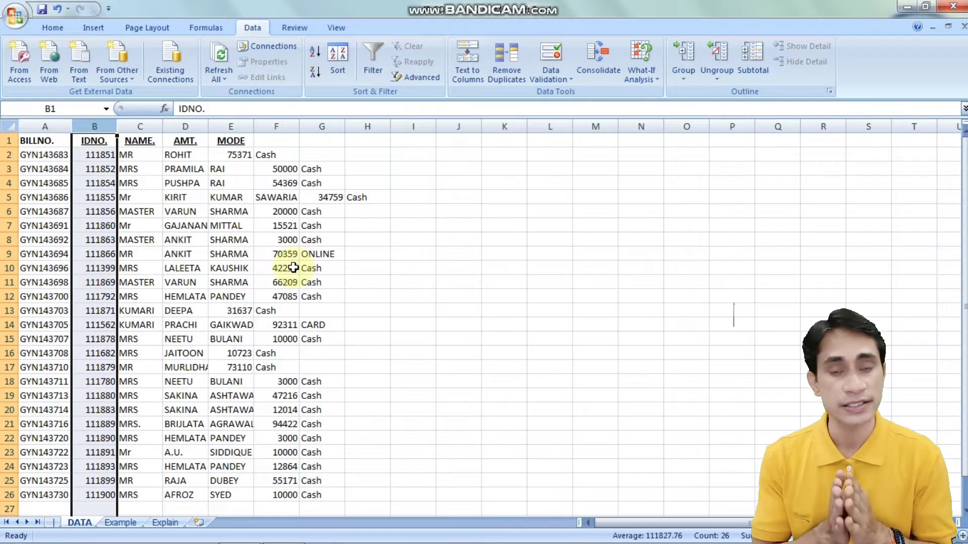
click(156, 124)
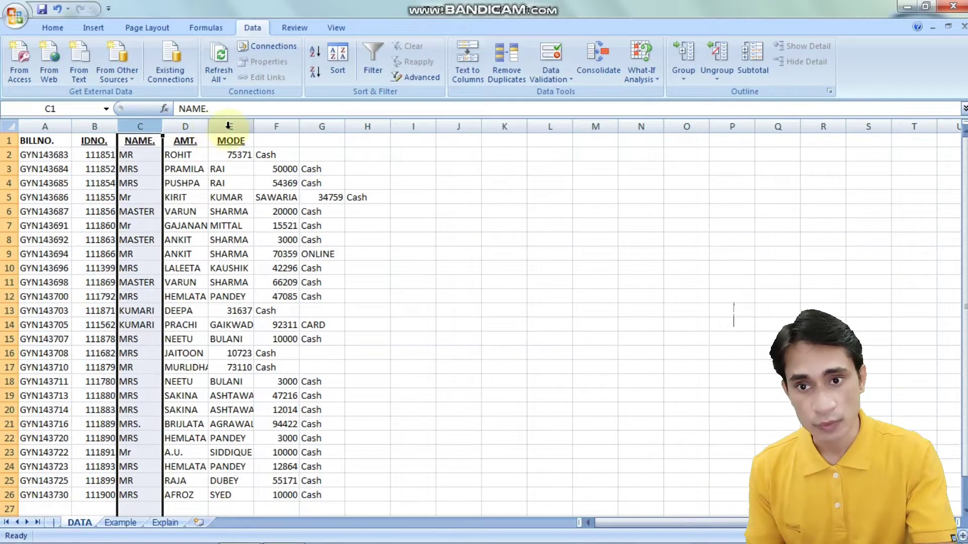
click(228, 126)
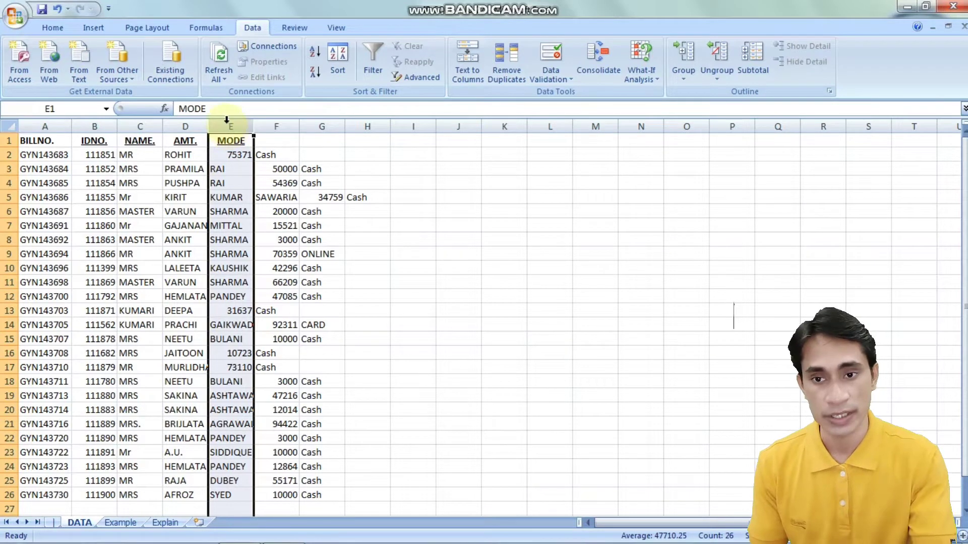
click(362, 183)
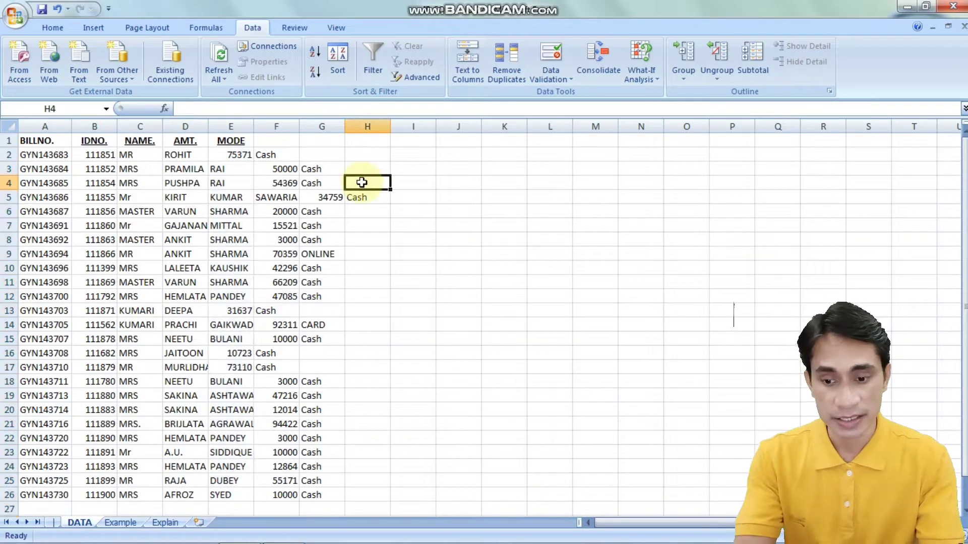
key(ctrl+z)
key(ctrl+z)
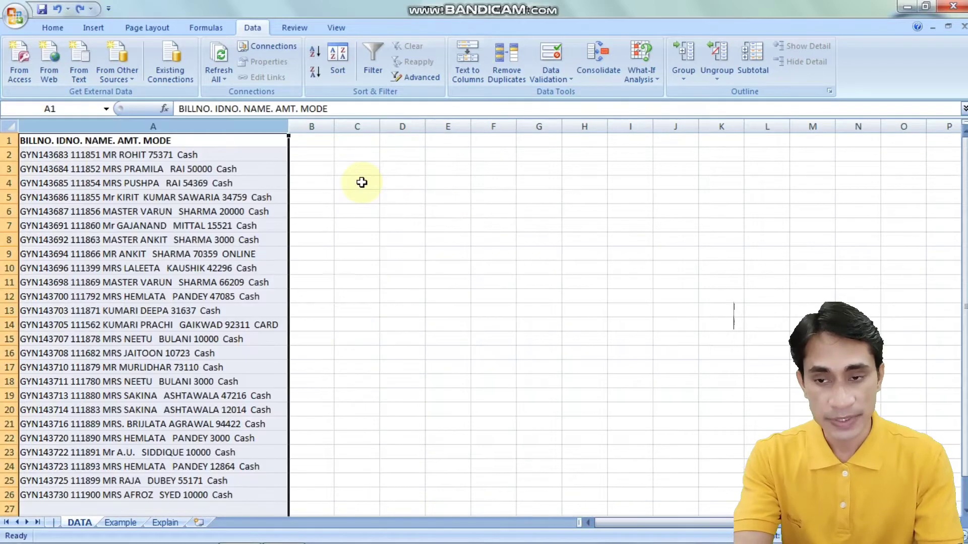
Split column A with Text to Columns as fixed width using the suggested column breaks, and fit column A's width to its contents.
click(468, 59)
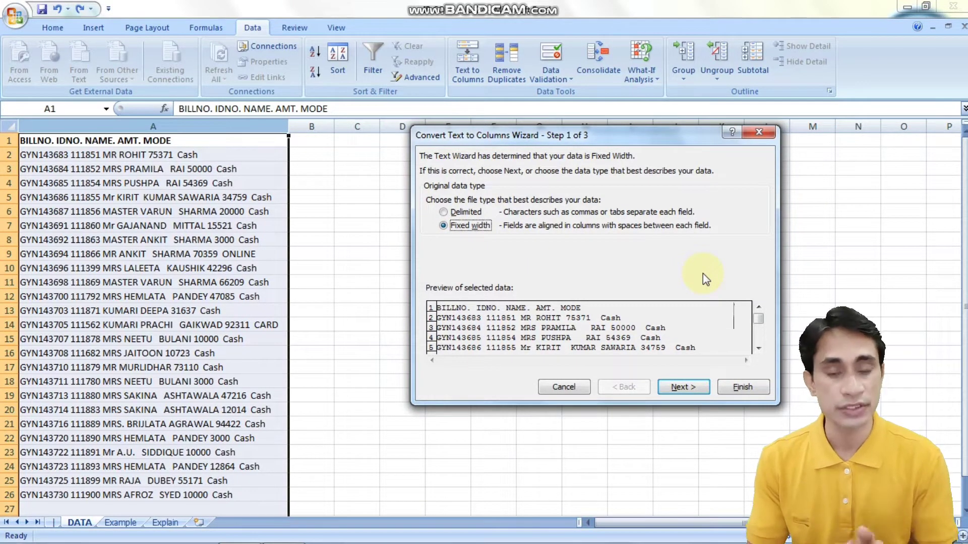
click(677, 385)
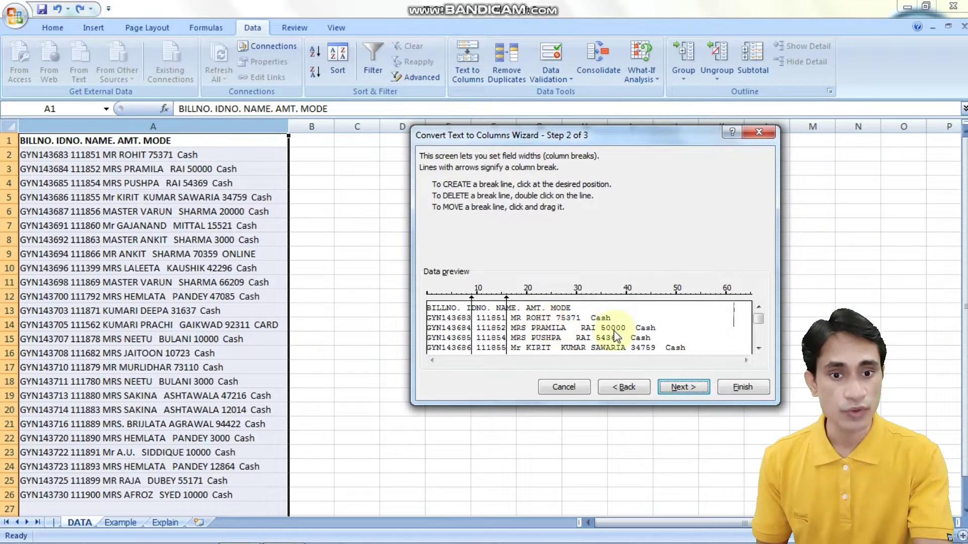
click(737, 391)
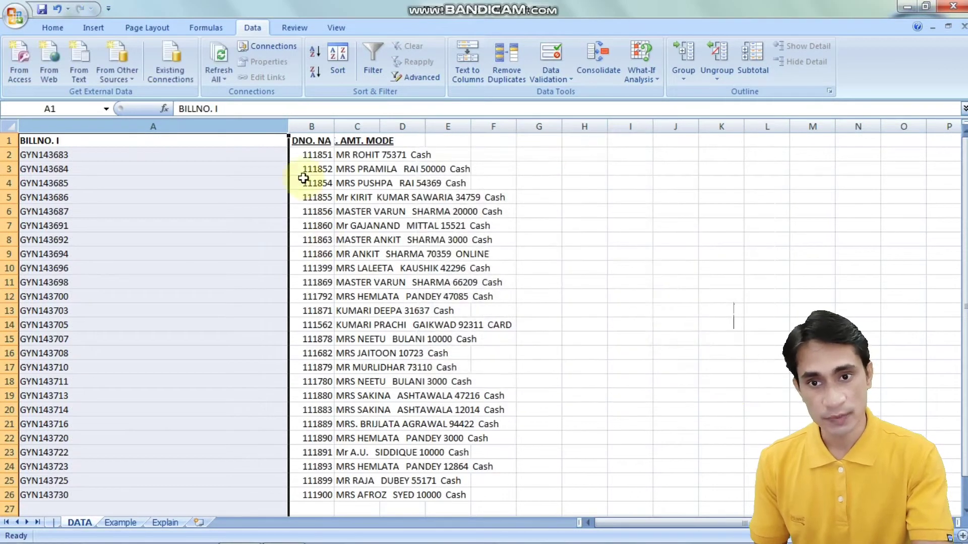
double_click(290, 126)
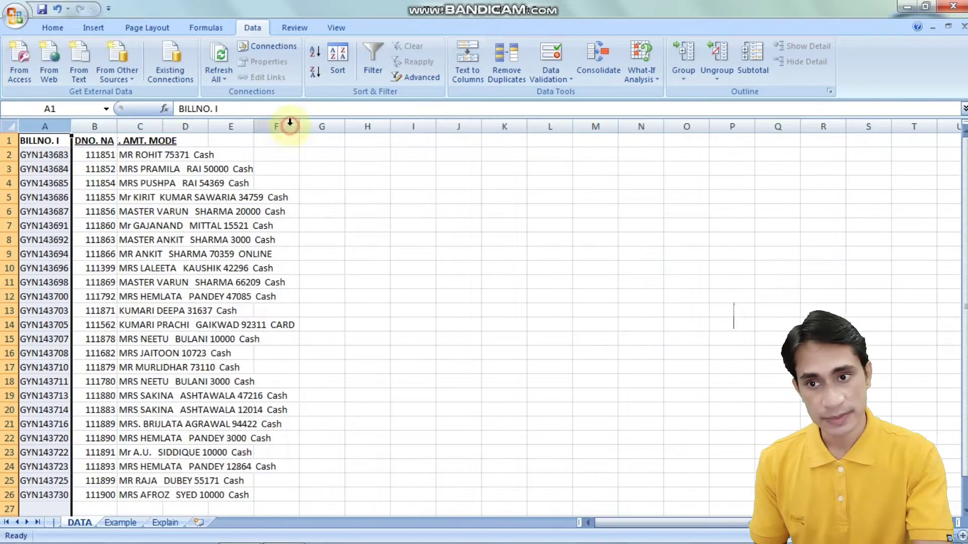
Minimize the ribbon and widen column C to fit its combined name, amount and mode text.
double_click(248, 27)
click(180, 104)
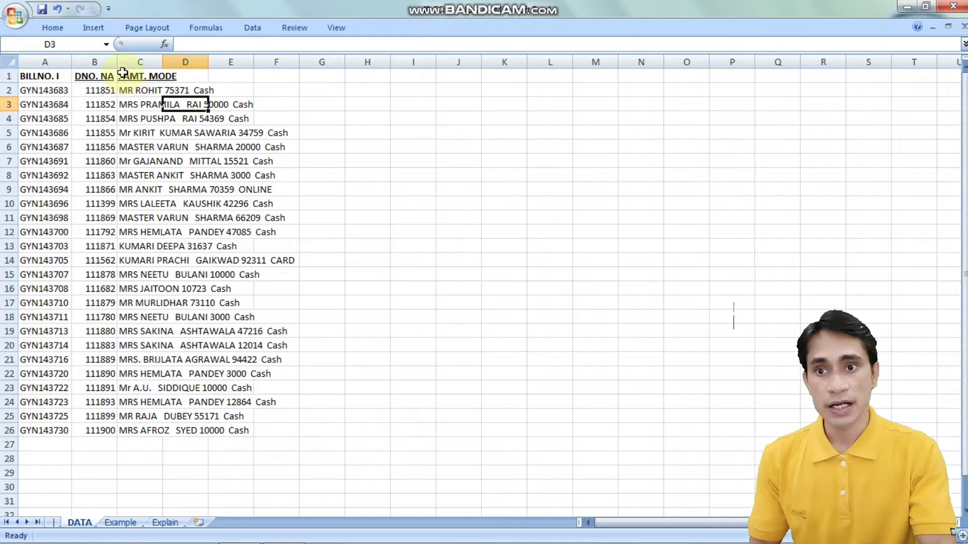
click(105, 78)
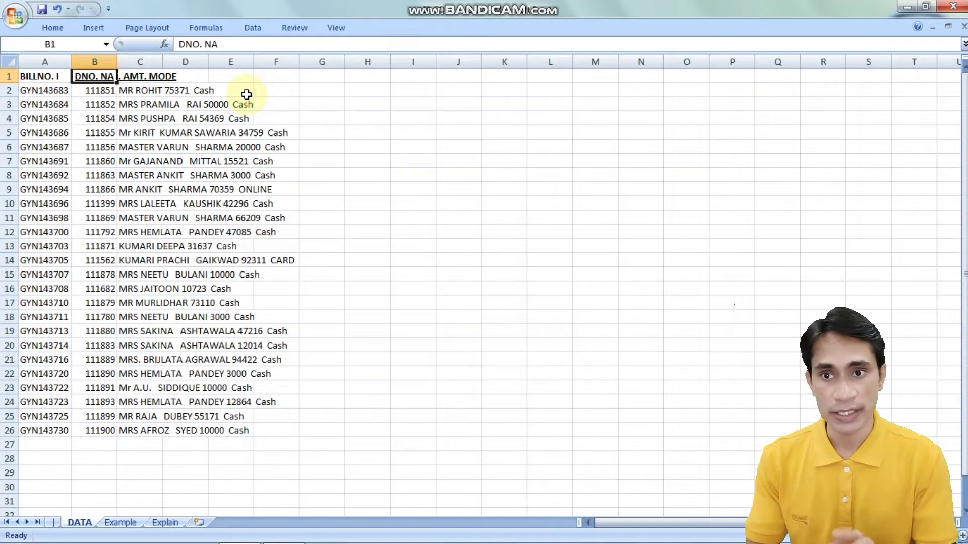
key(ctrl+z)
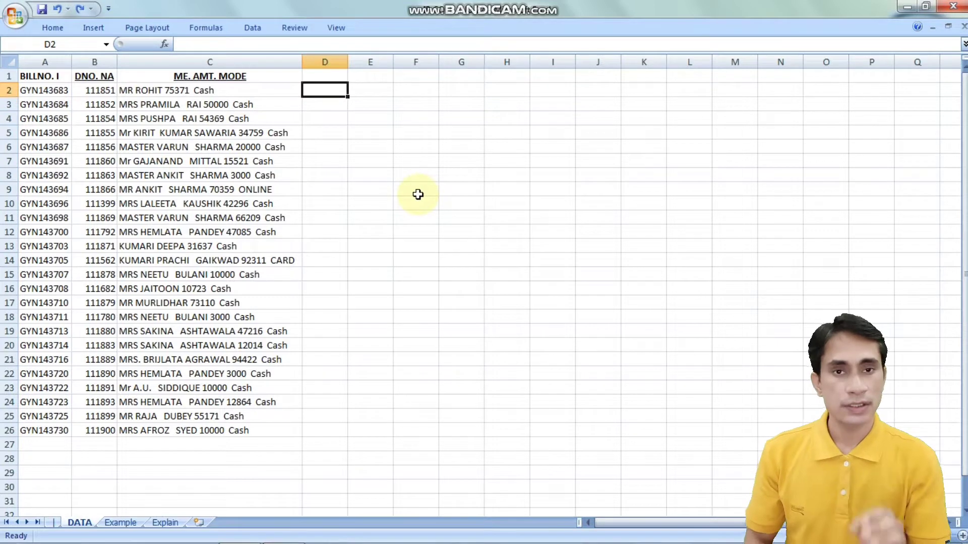
Correct the broken headers by entering BILL NO in A1 and ID NO in B1.
click(55, 77)
text(BILL NO)
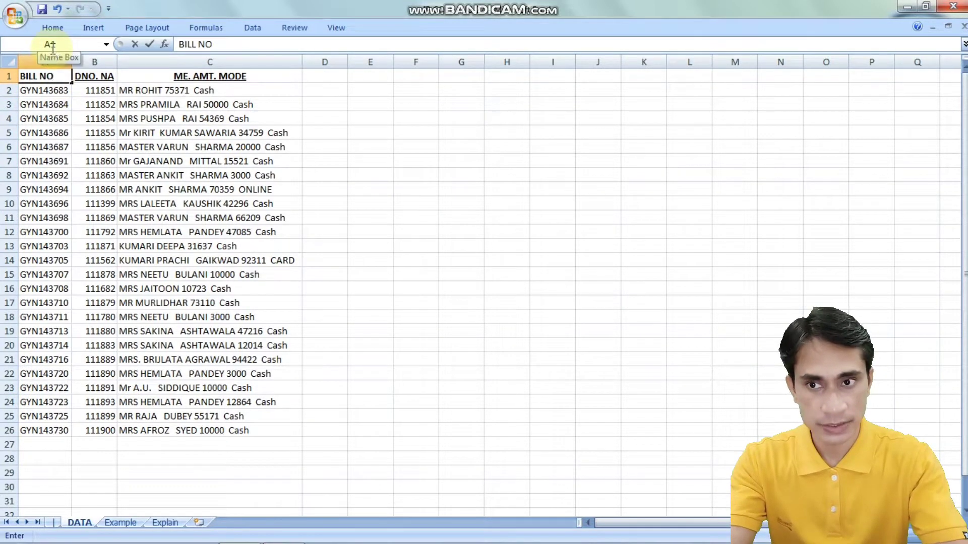
key(Tab)
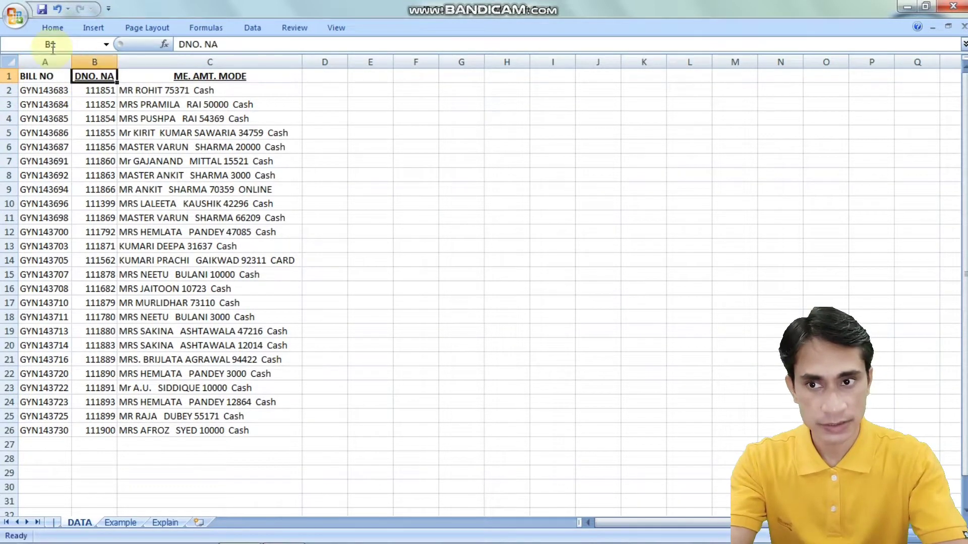
text(IN DN)
key(BackSpace)
key(BackSpace)
key(BackSpace)
key(BackSpace)
text(D NO)
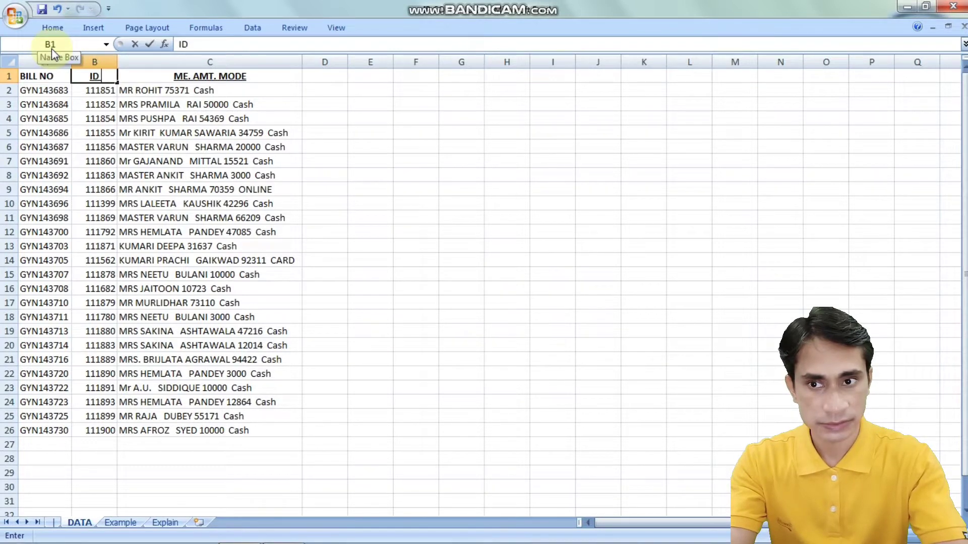
key(Tab)
key(Tab)
key(Tab)
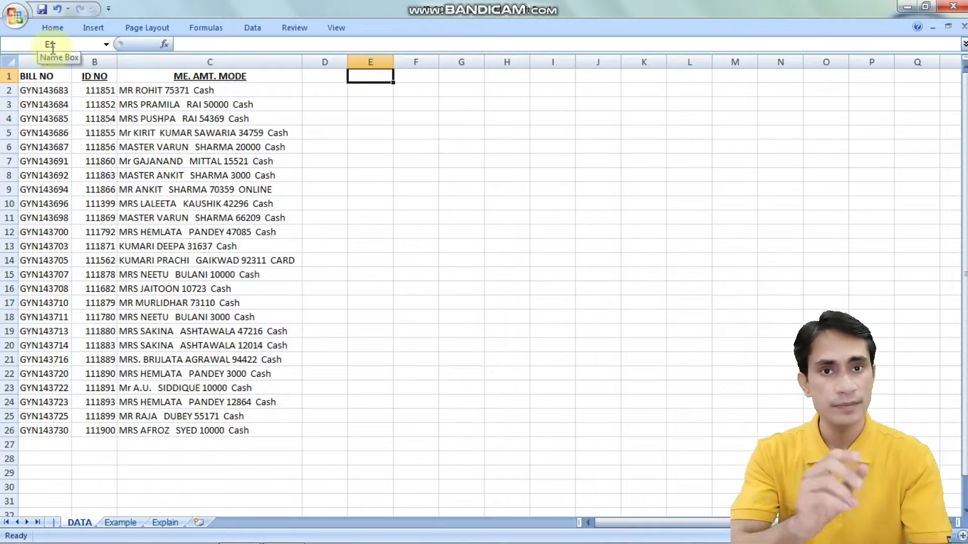
Enter the formula =FIND("R",C2) in cell D2 to locate the letter R in the text of C2.
click(318, 92)
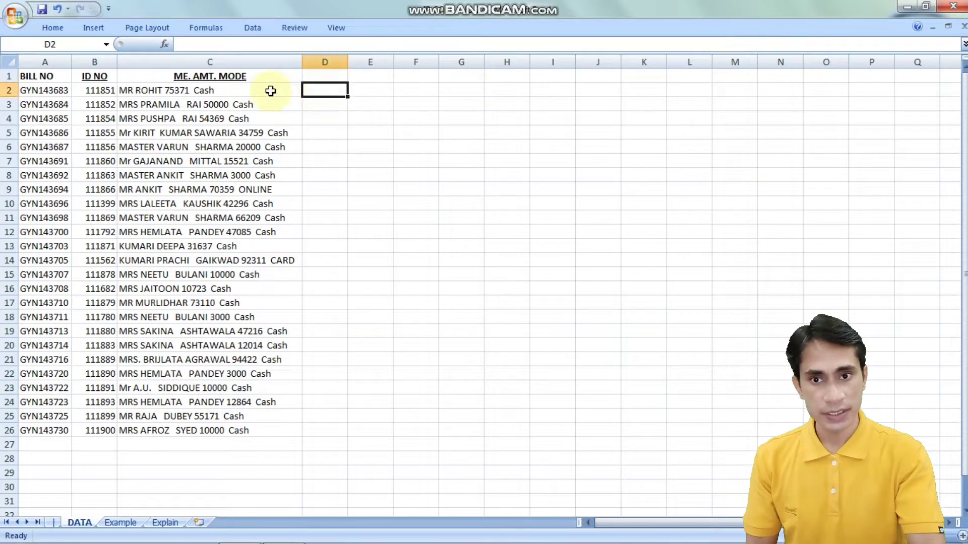
click(256, 90)
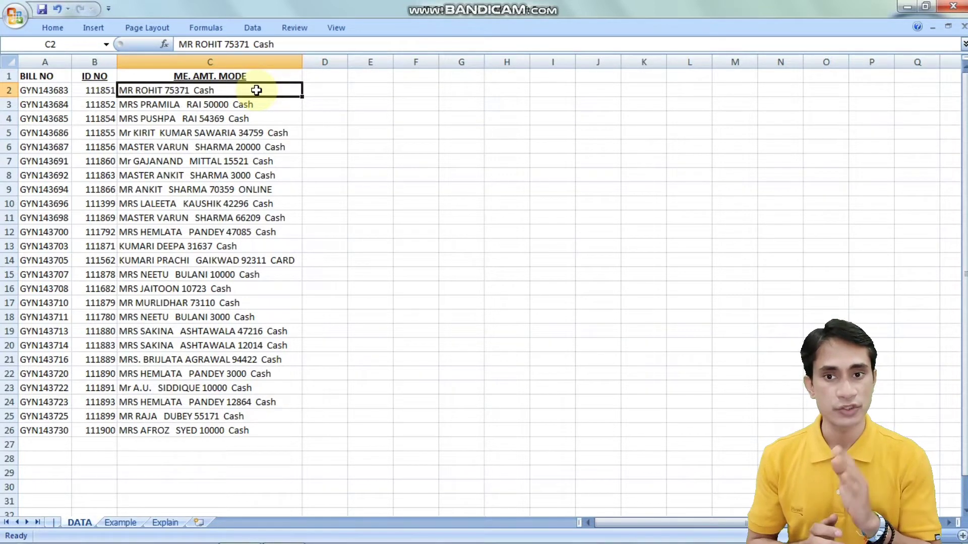
click(320, 90)
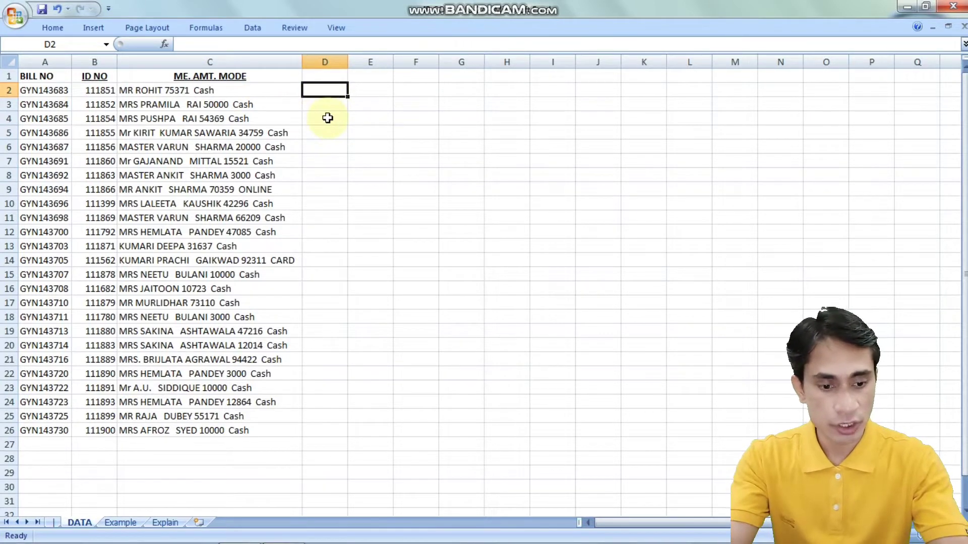
text(=INFO)
key(BackSpace)
key(BackSpace)
key(BackSpace)
key(BackSpace)
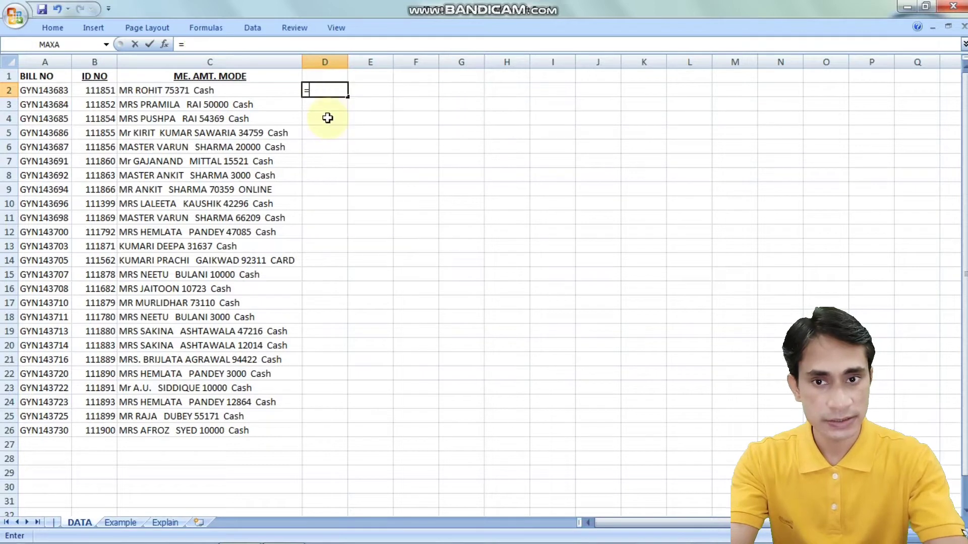
text(FIND()
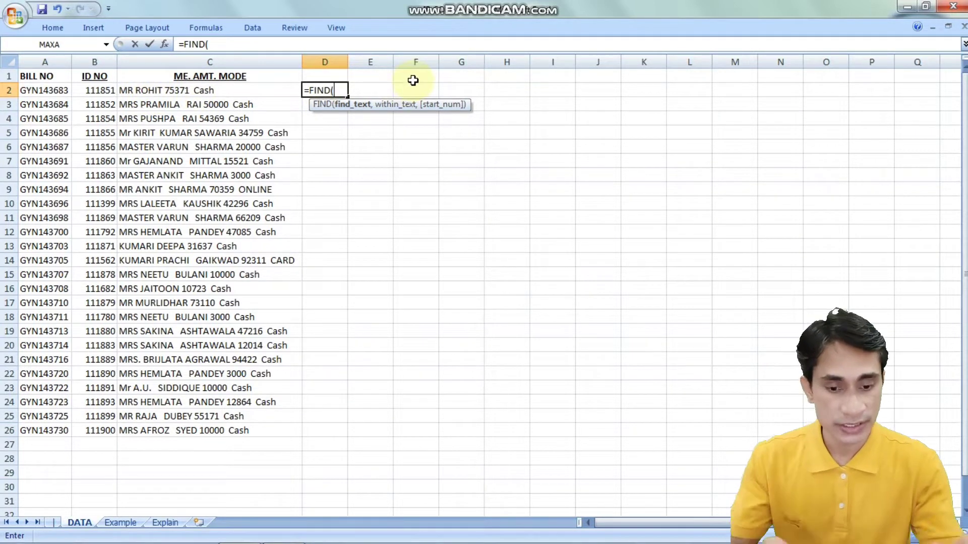
text("R)
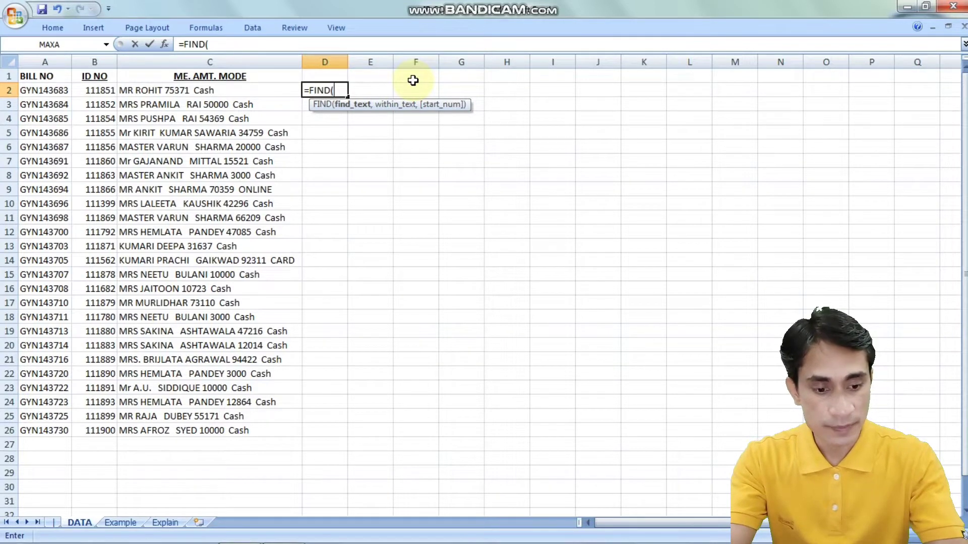
text(")
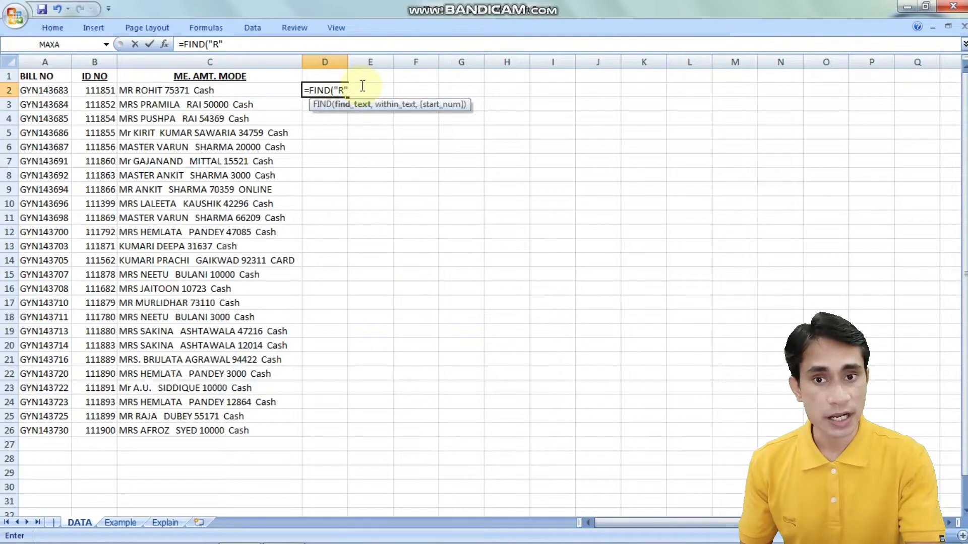
text(,)
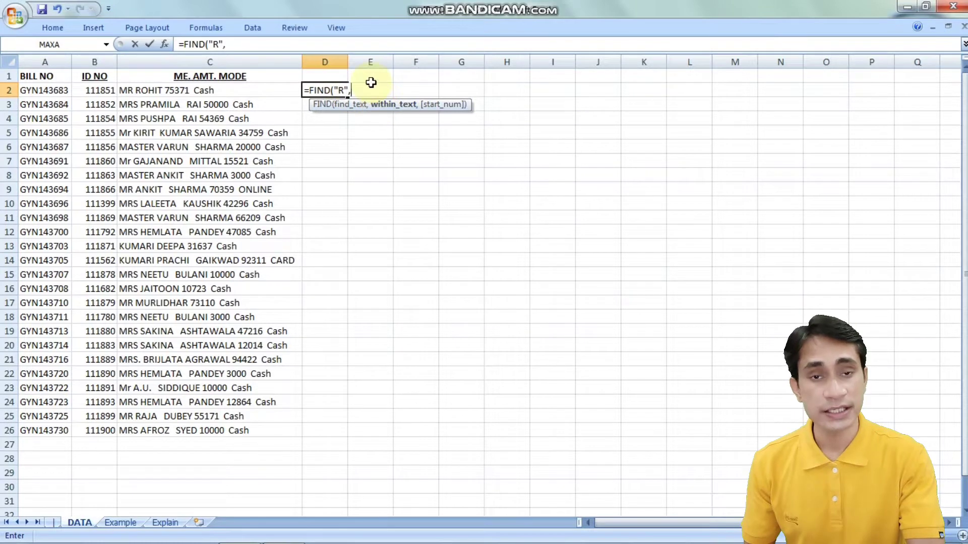
click(244, 92)
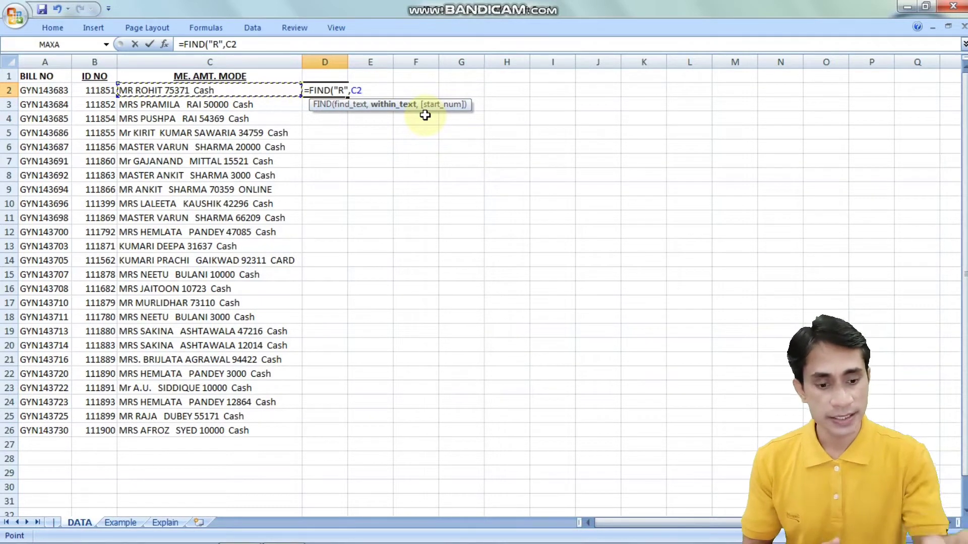
text())
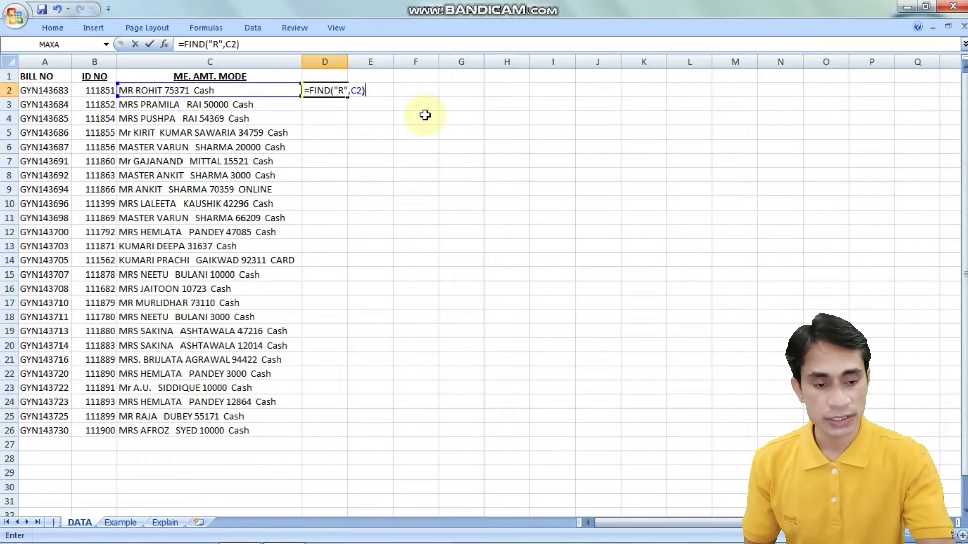
key(ctrl+Return)
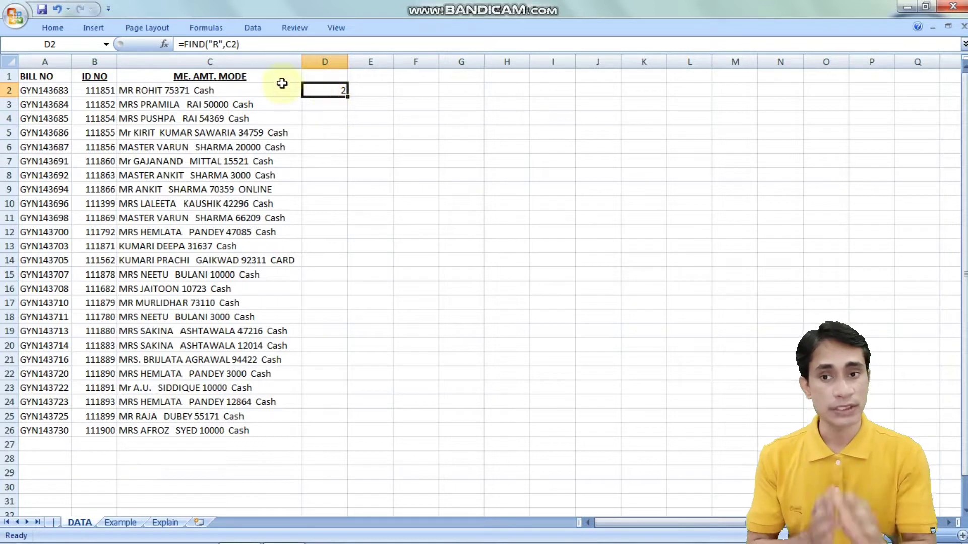
Replace the formula in D2 with the array formula =FIND(ROW(1:9),C2) to locate the digits 1 to 9 in C2.
click(166, 97)
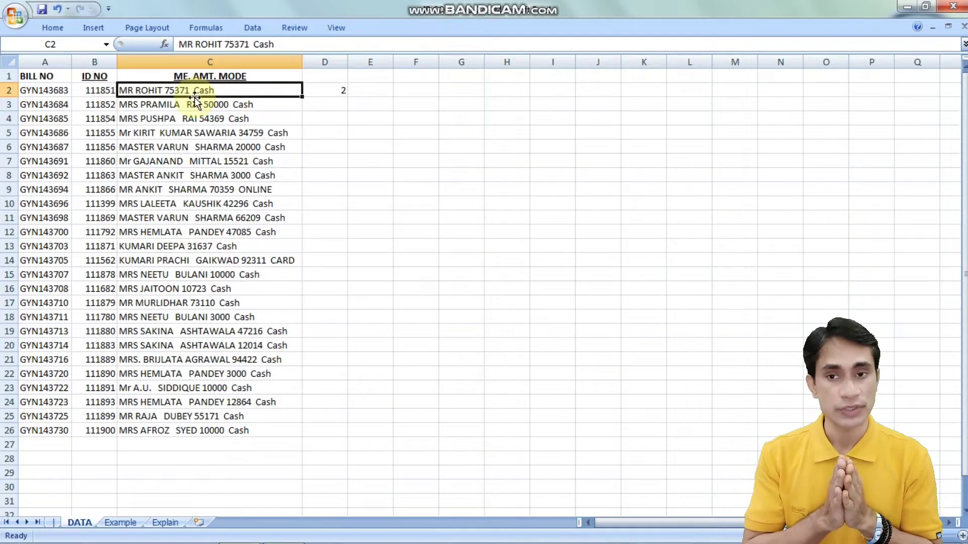
click(338, 91)
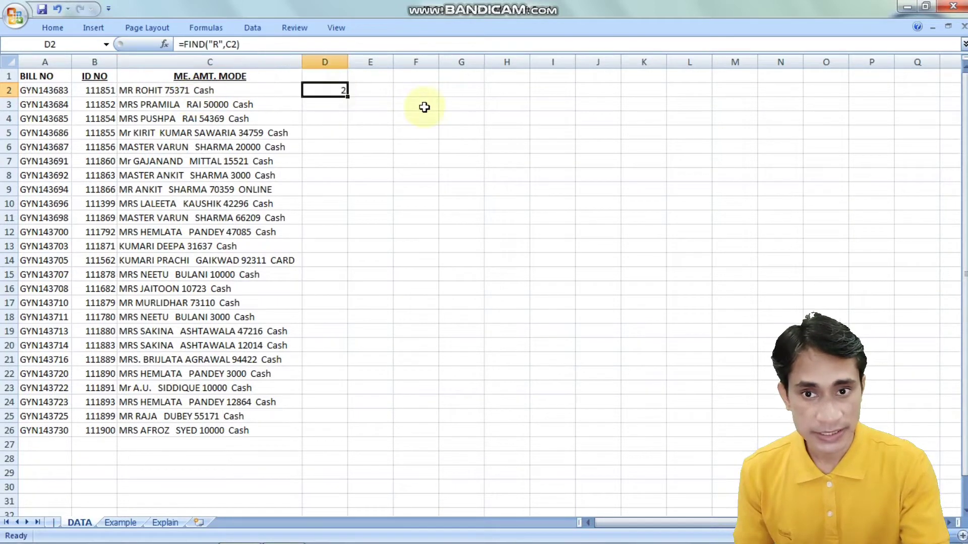
text(=)
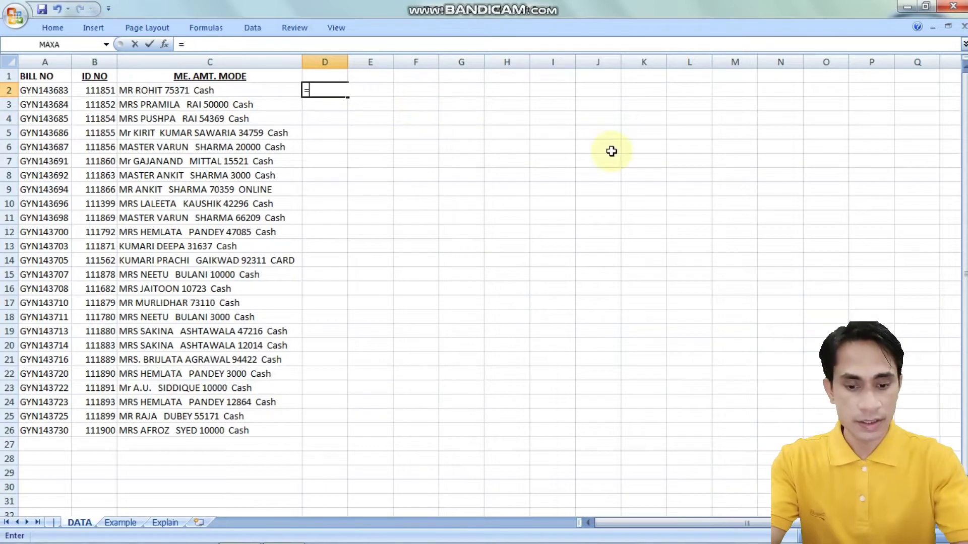
text(find)
key(Tab)
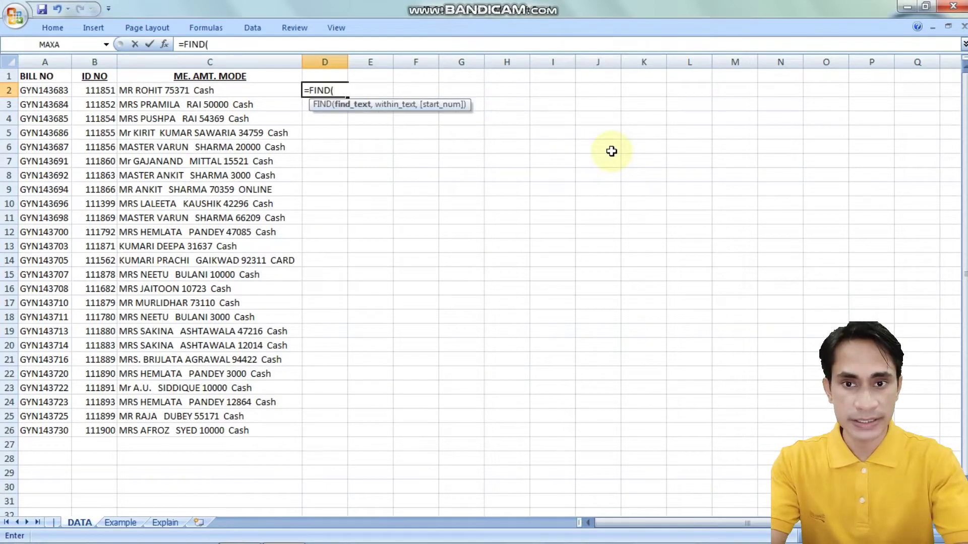
text(row)
key(Tab)
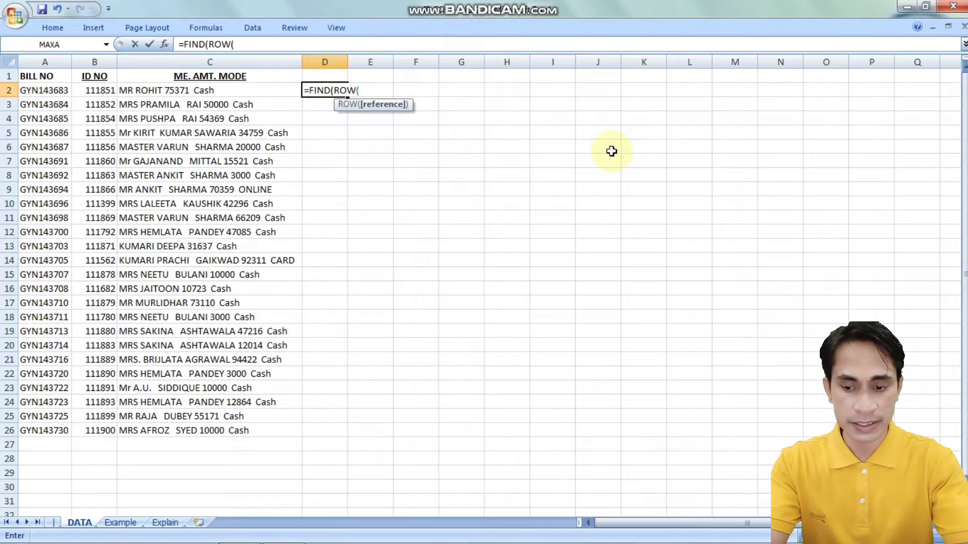
text(1:9)
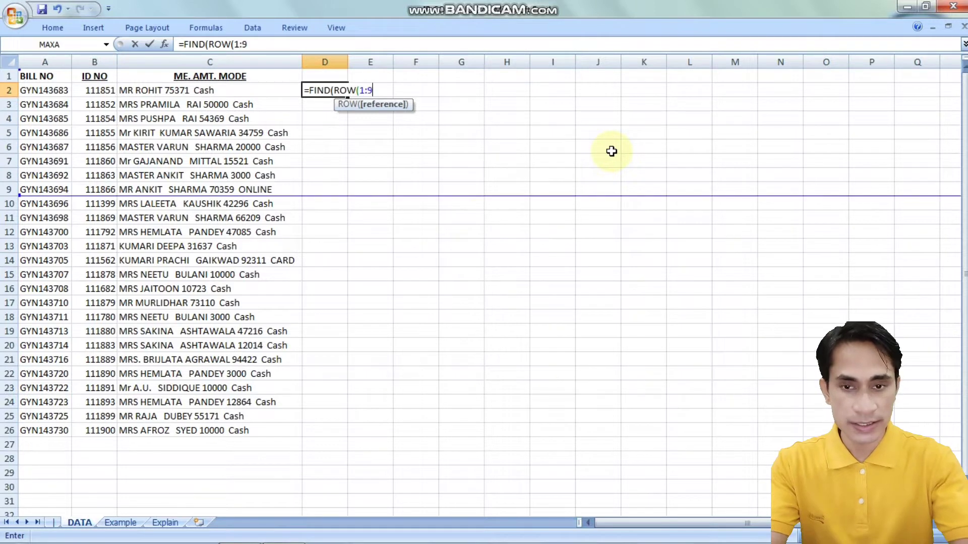
text())
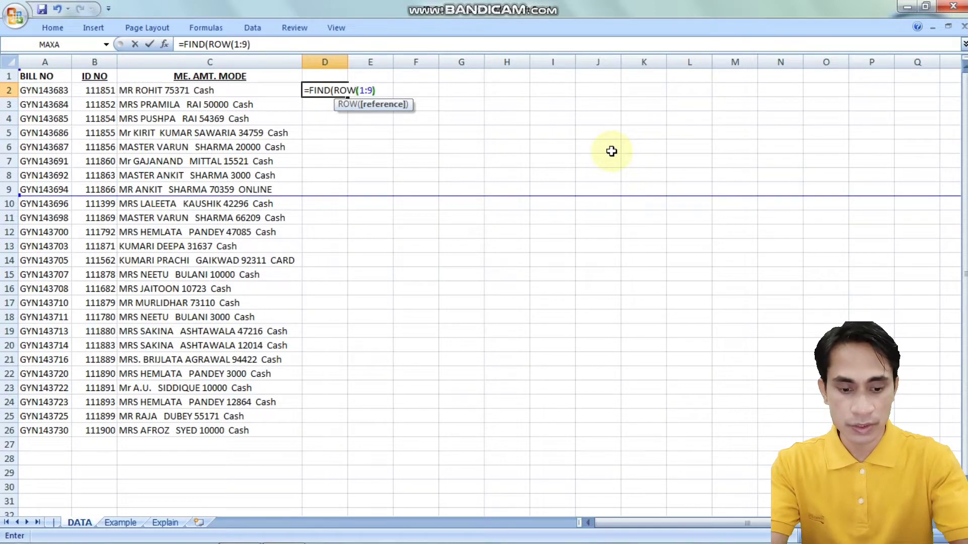
text(,)
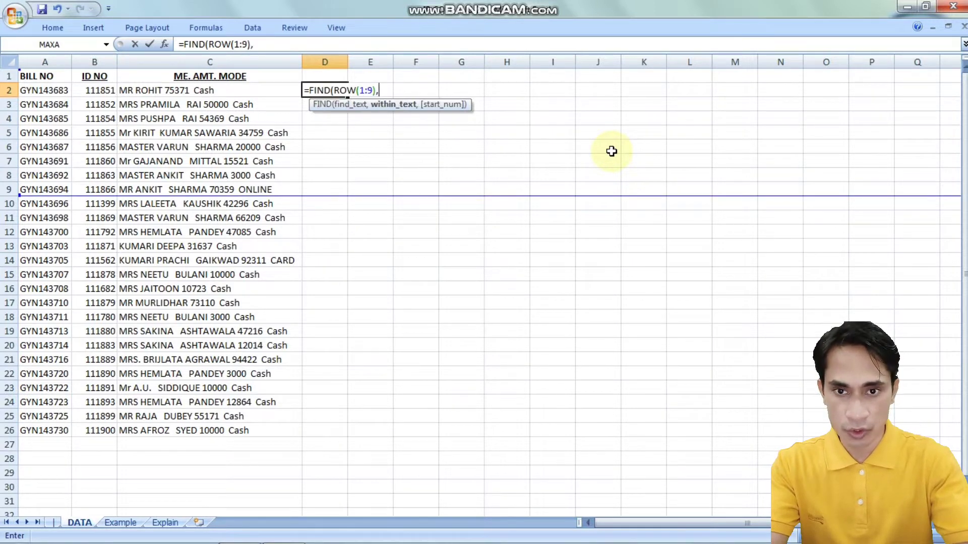
click(275, 92)
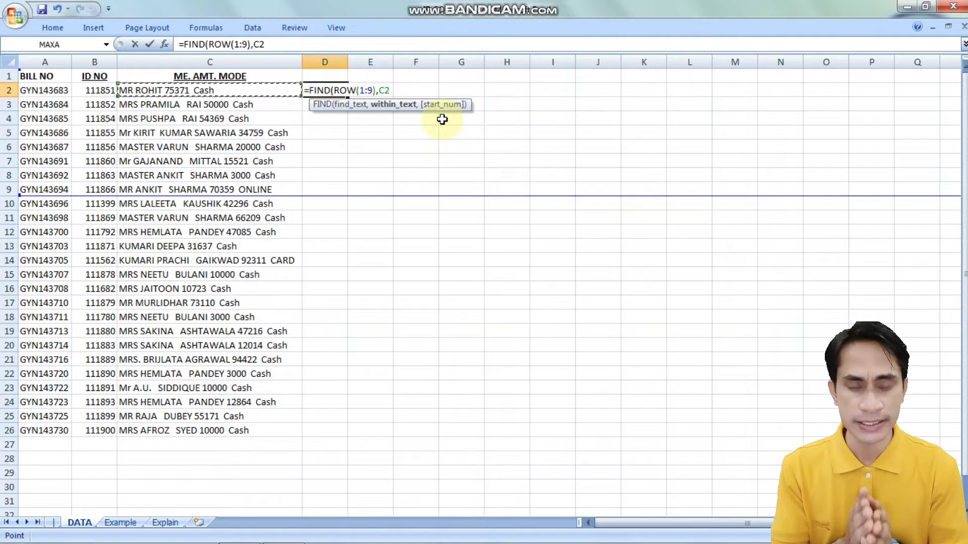
text())
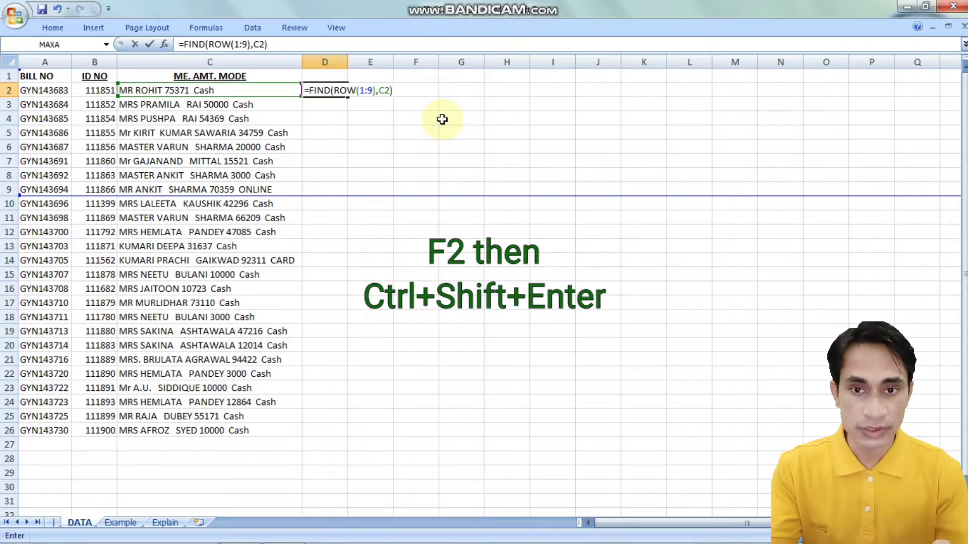
key(ctrl+shift+Return)
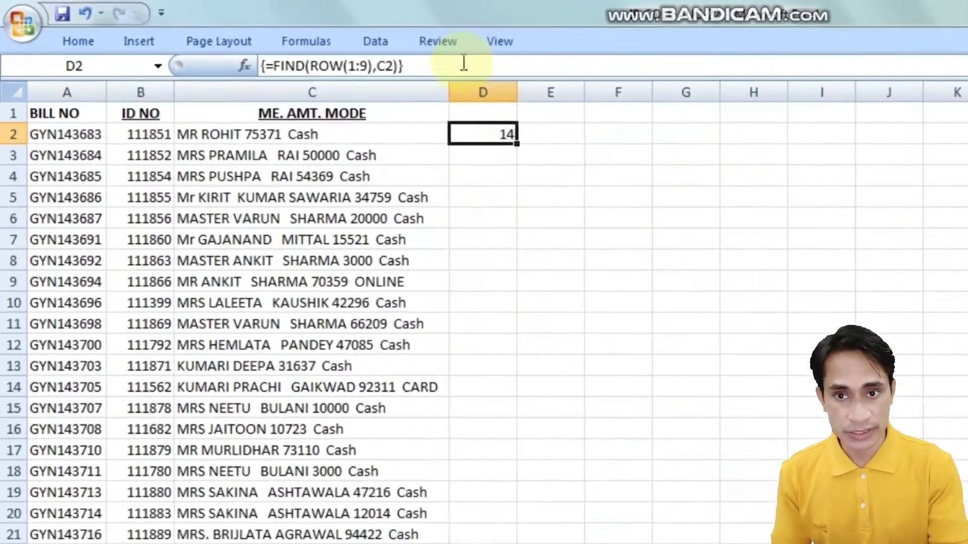
Evaluate the whole FIND formula in D2 to view its array of results, and leave the cell without keeping the evaluated values.
click(310, 43)
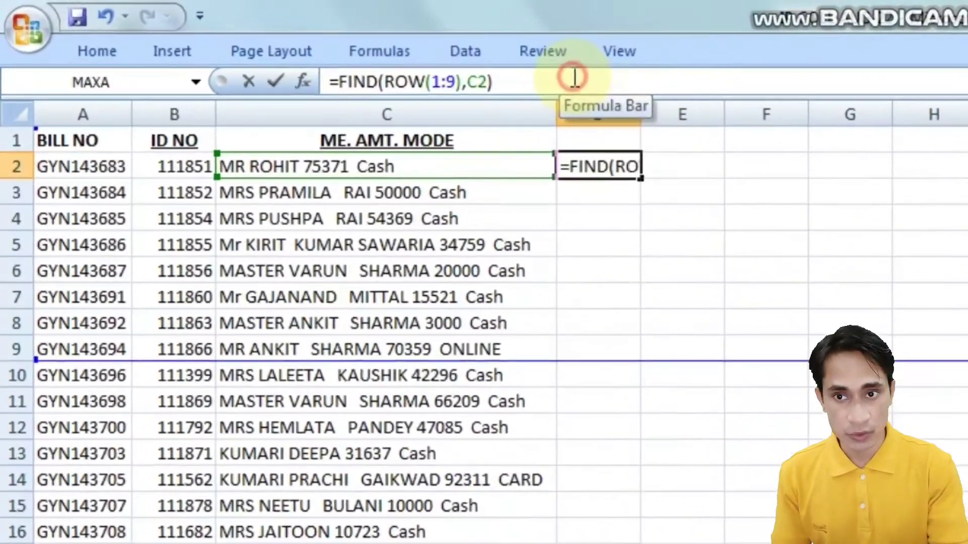
drag(309, 41, 279, 1)
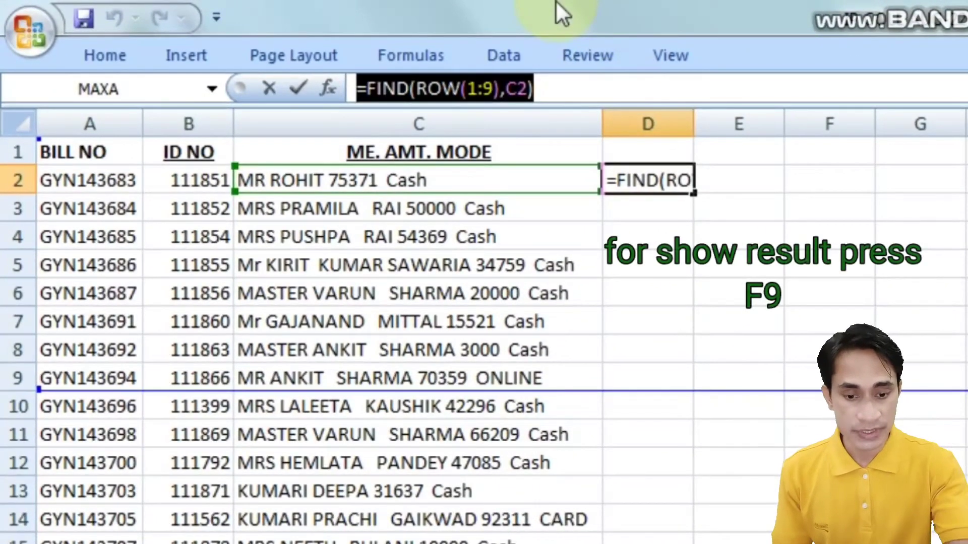
key(F9)
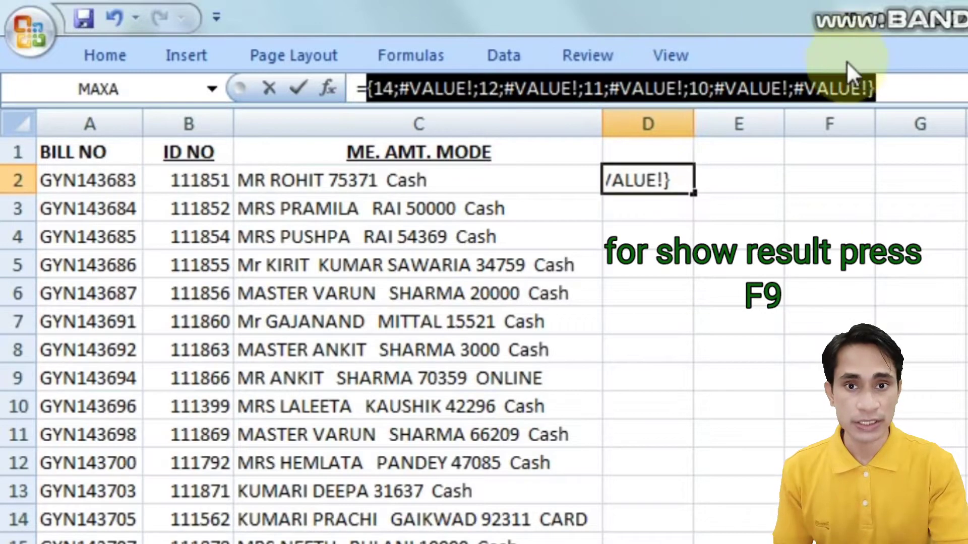
click(866, 91)
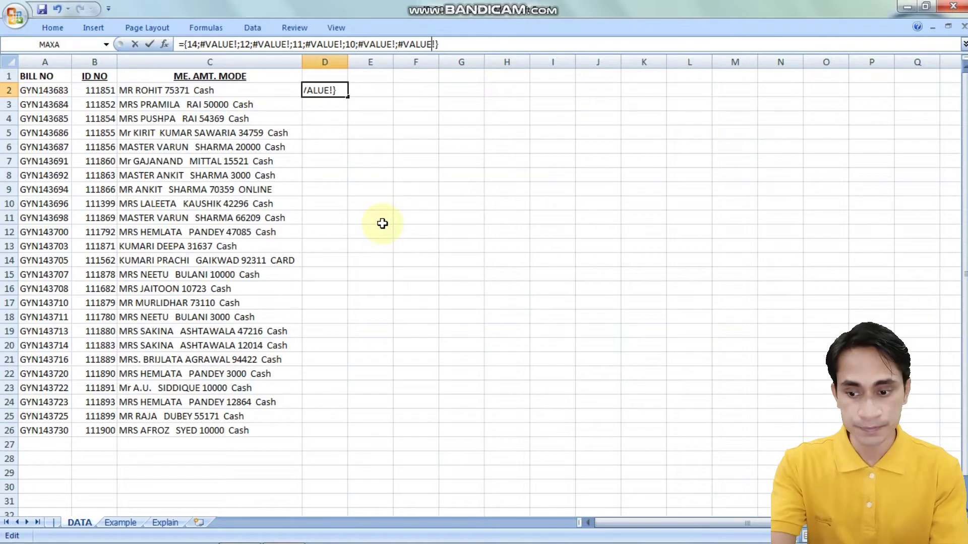
key(Escape)
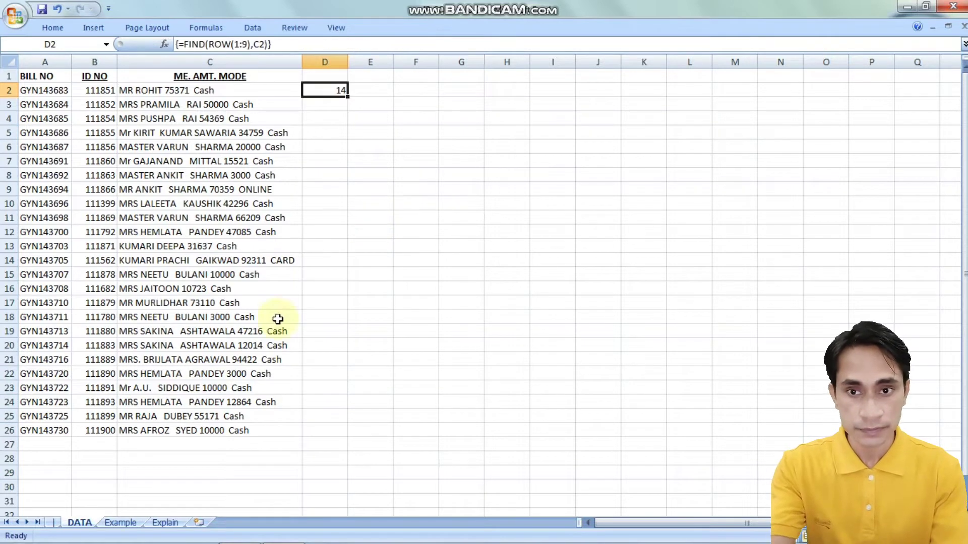
On the Explain sheet, examine how digit 1's result matches its character position, and keep the current Windows color scheme without further messages.
click(165, 522)
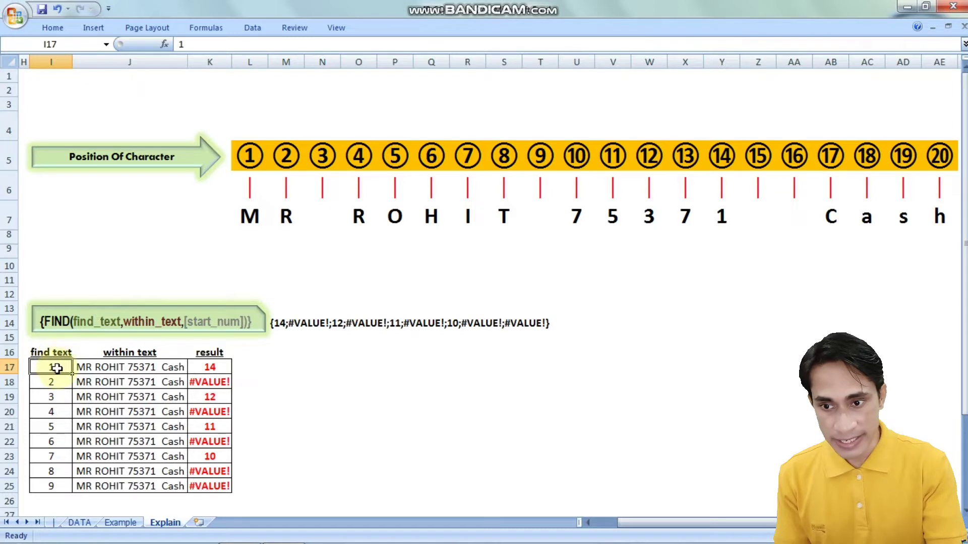
drag(56, 368, 53, 489)
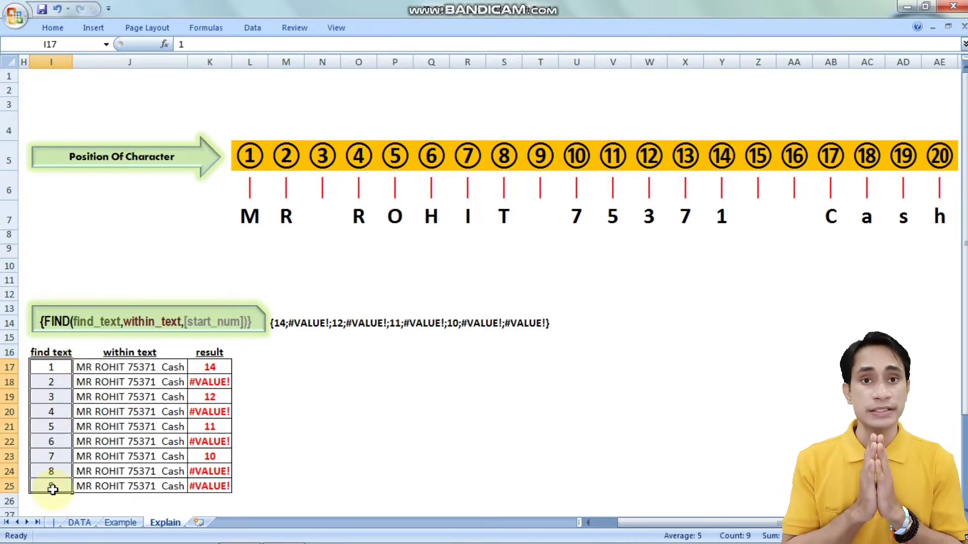
click(148, 365)
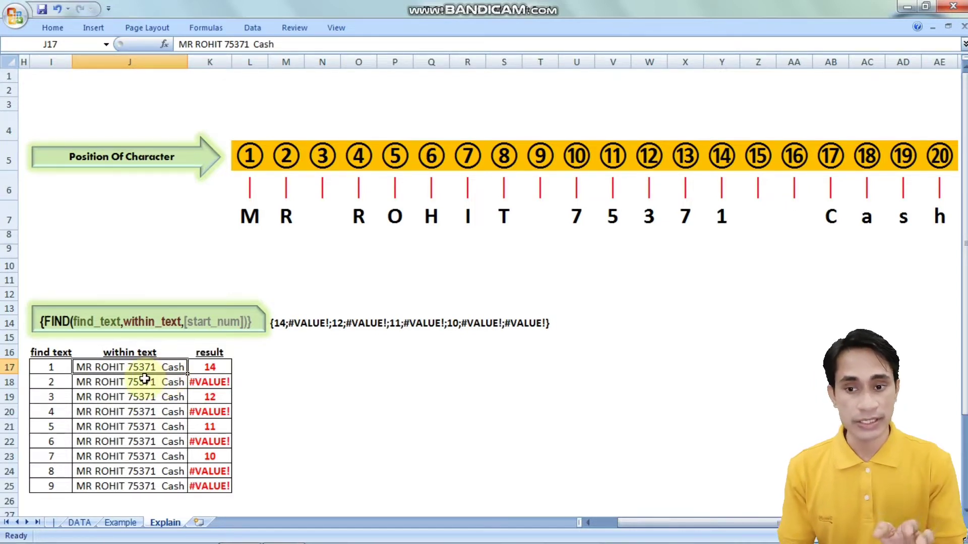
click(212, 370)
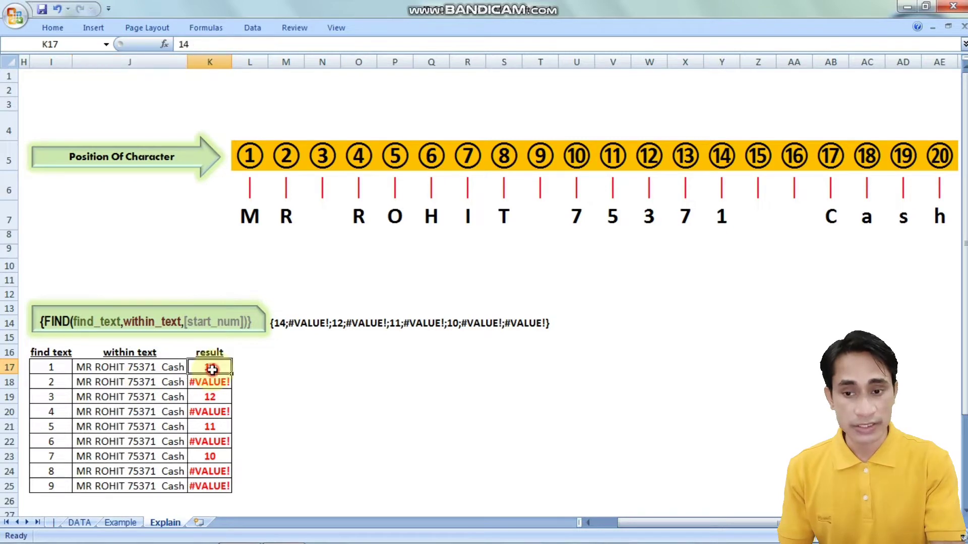
click(56, 371)
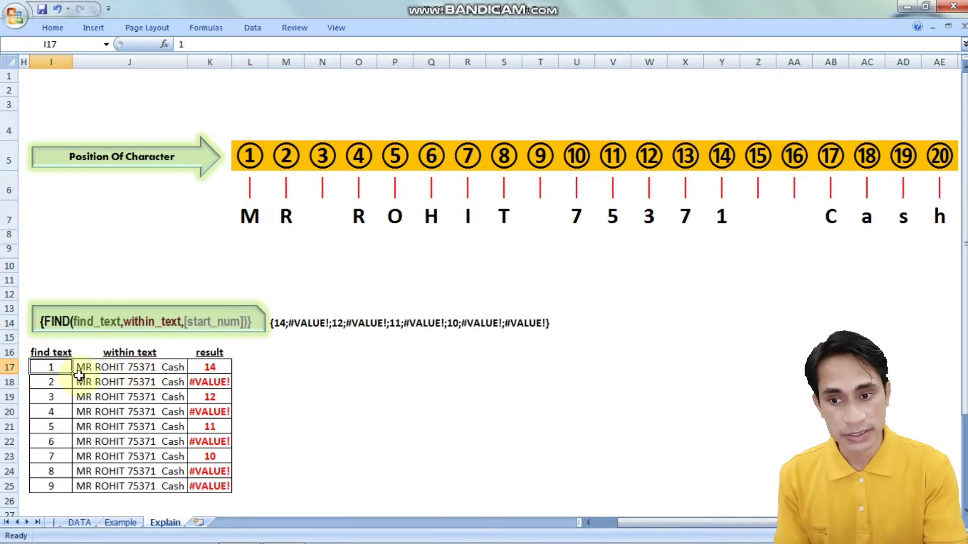
click(122, 371)
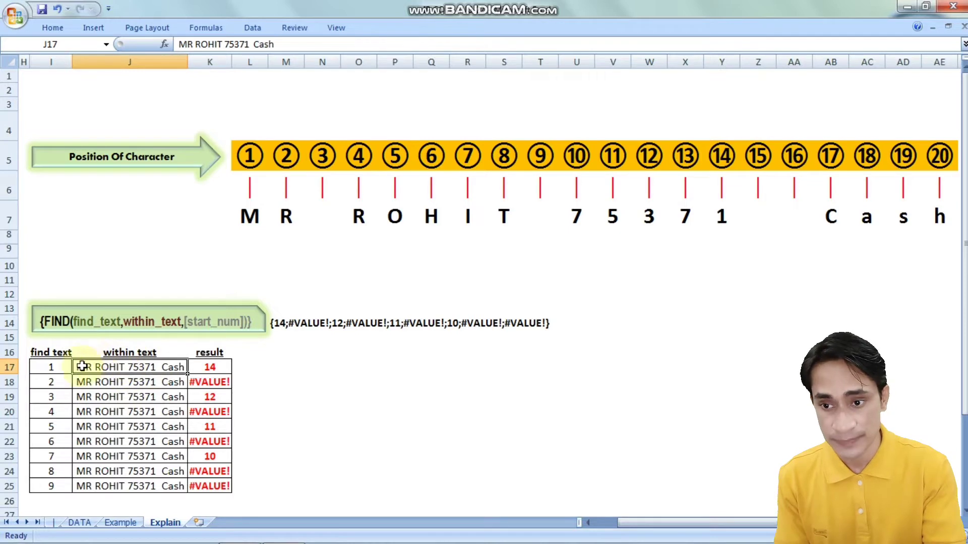
click(218, 365)
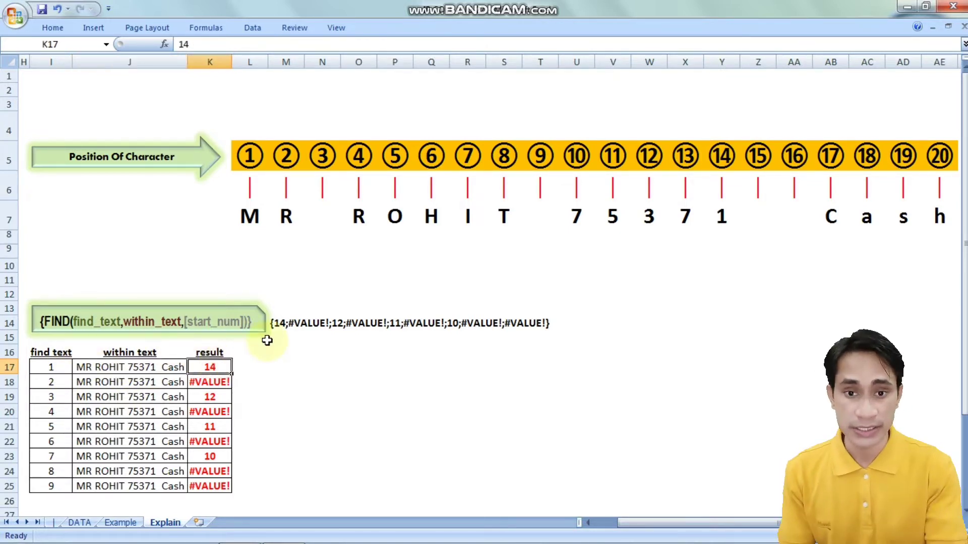
click(723, 216)
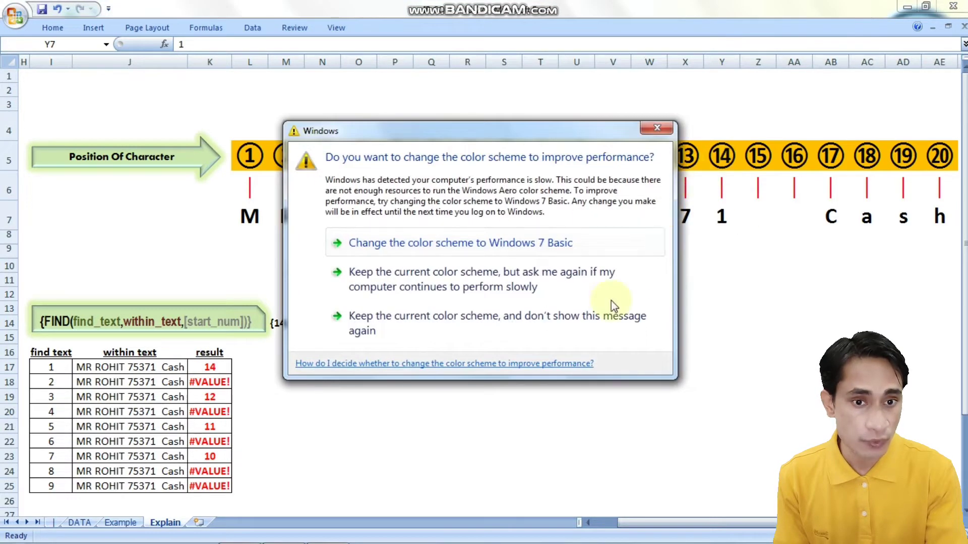
click(559, 317)
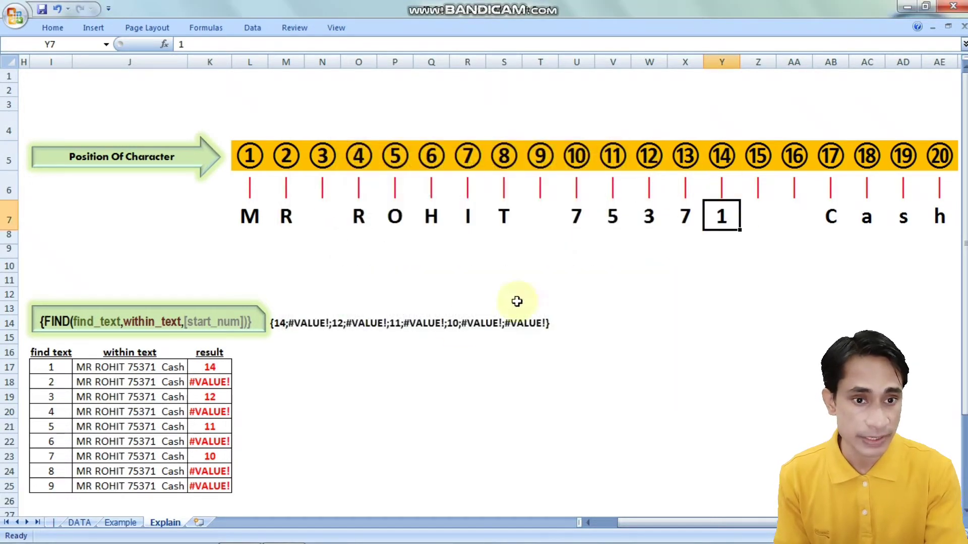
click(208, 368)
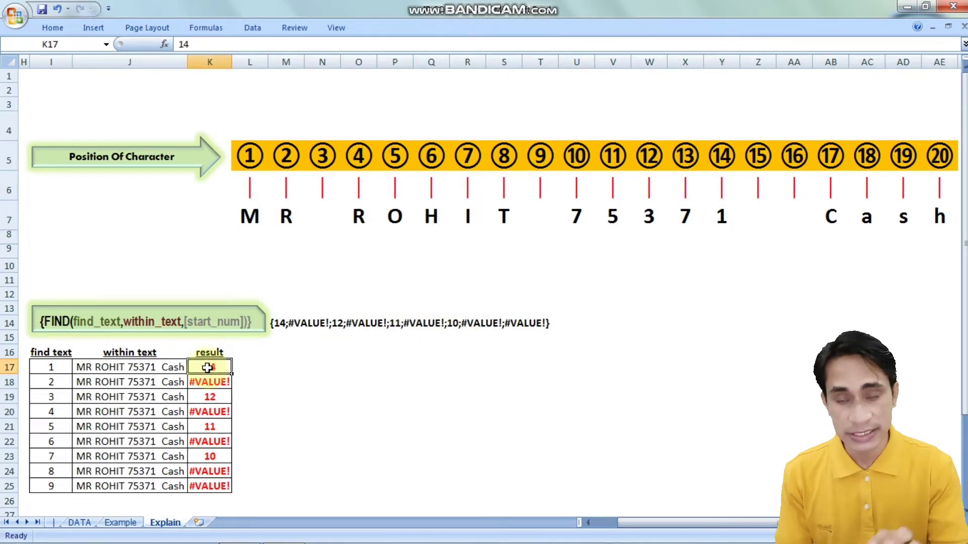
Compare the FIND results for digits 2 to 5 with the numbered character positions of the sample text.
click(58, 383)
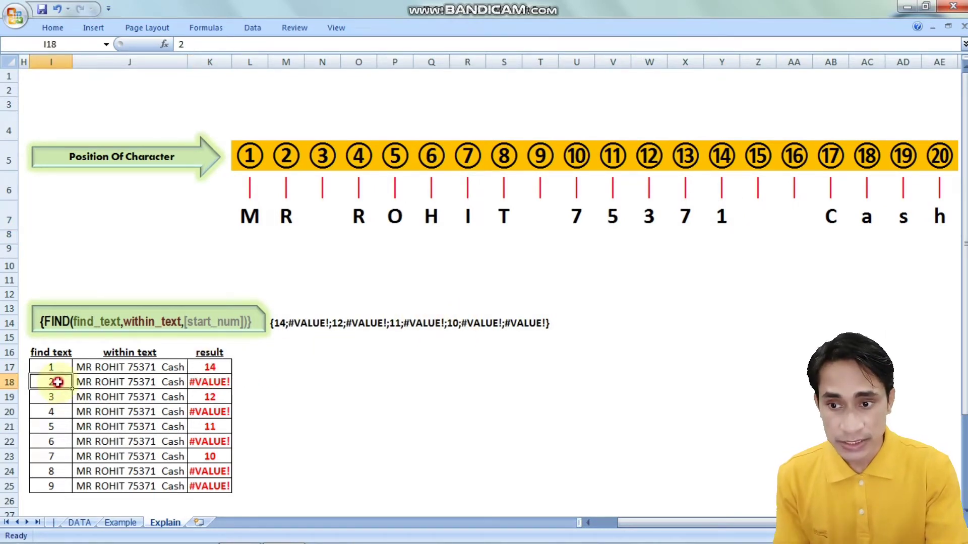
click(183, 379)
click(211, 379)
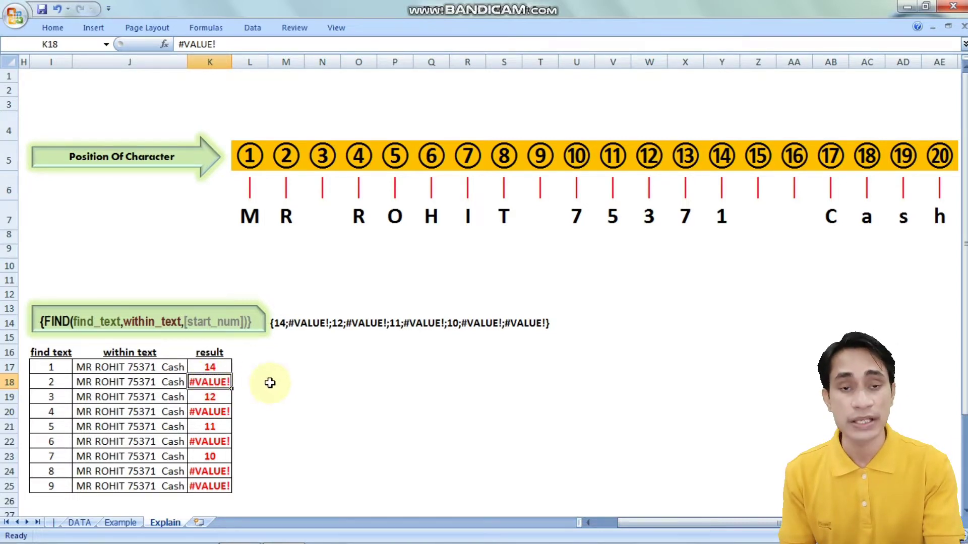
click(65, 398)
click(152, 398)
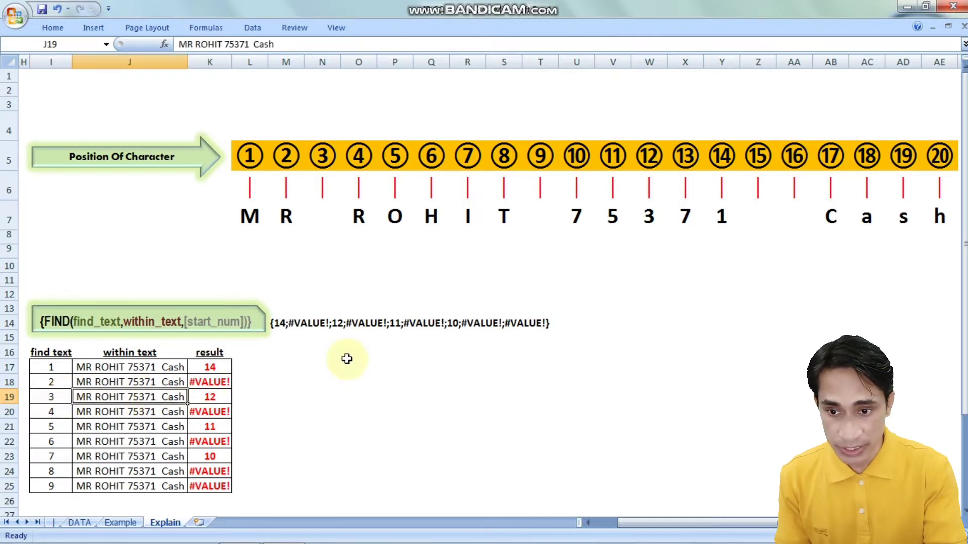
click(647, 218)
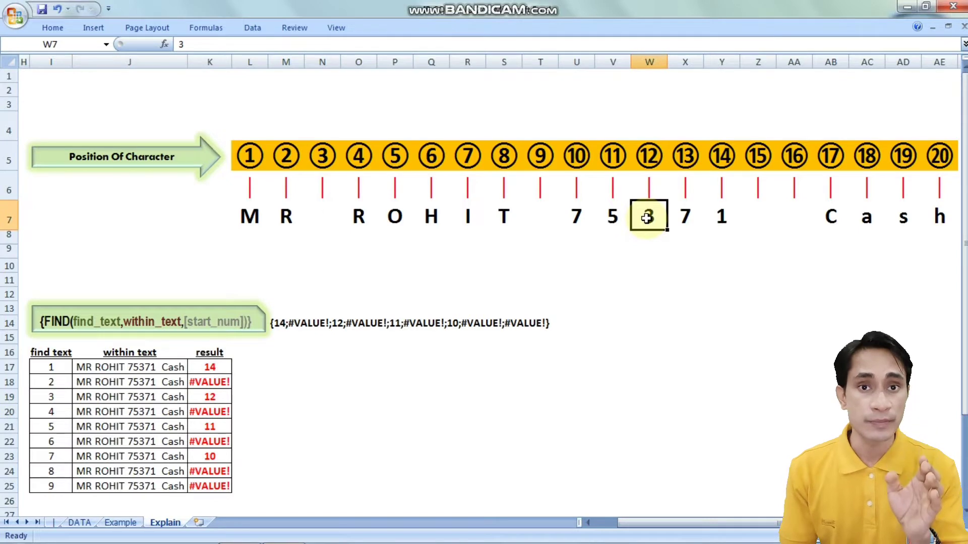
click(221, 398)
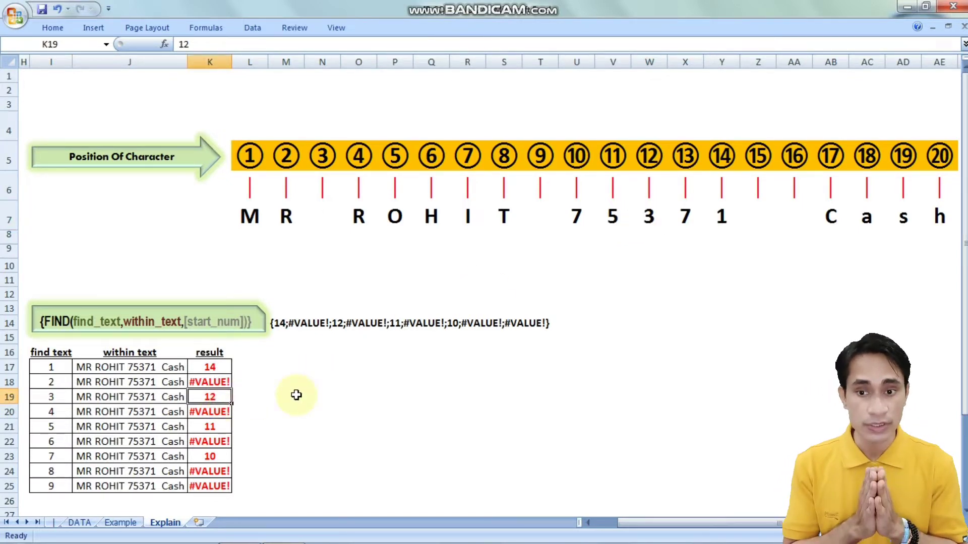
click(50, 413)
click(209, 412)
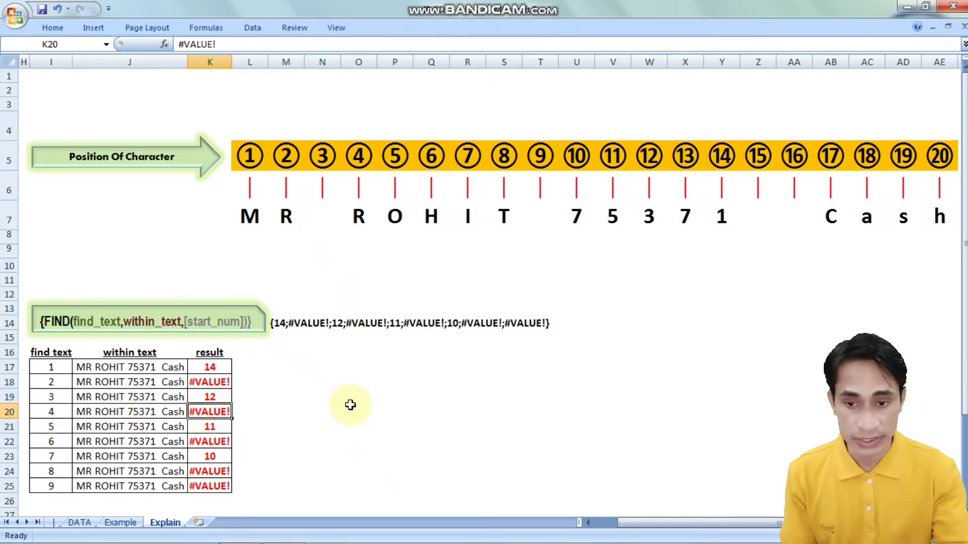
key(Down)
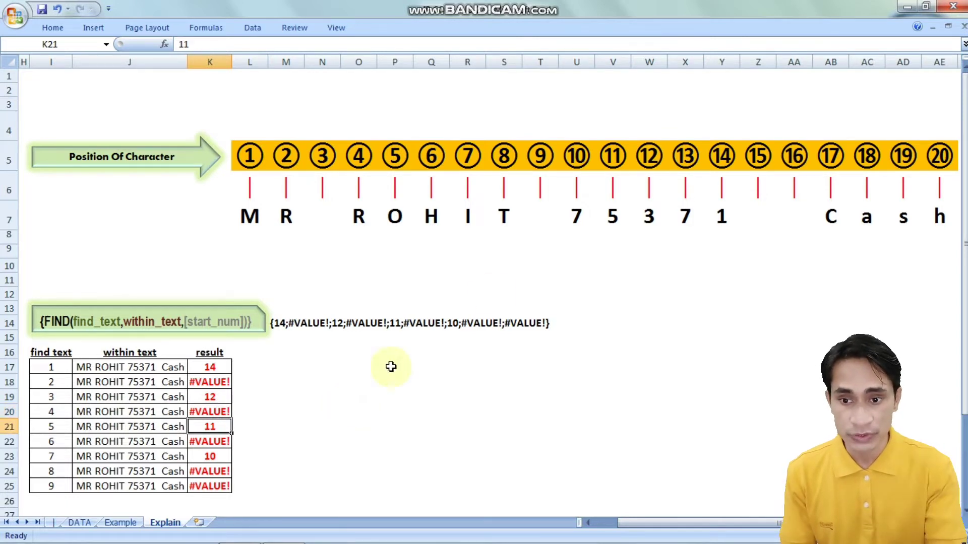
click(613, 215)
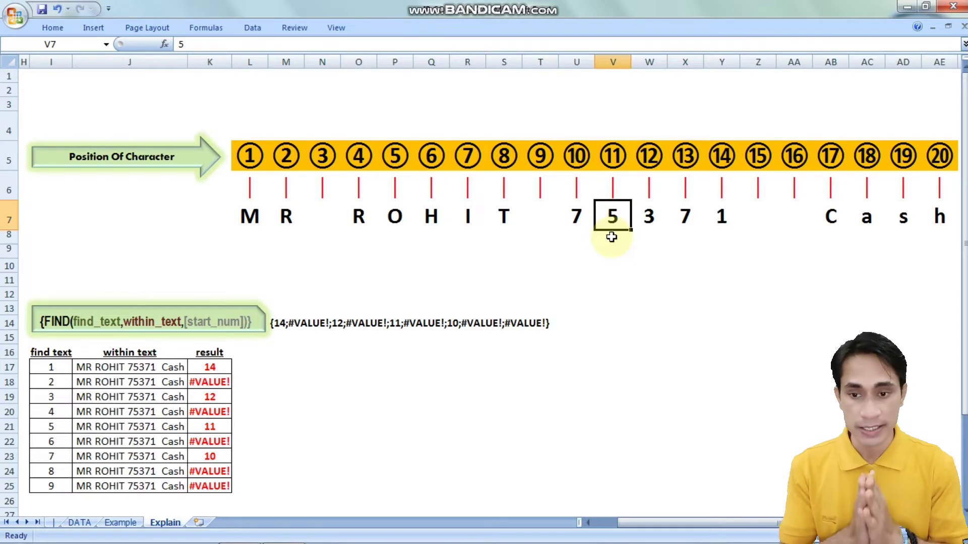
click(222, 427)
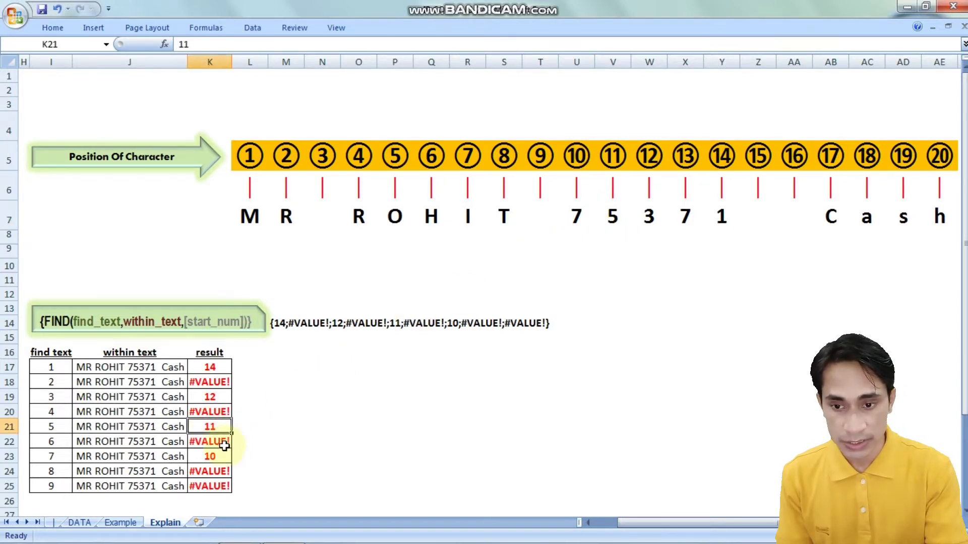
Compare the FIND results for digits 6 to 8 with the numbered character positions, and examine the combined result array in M14.
click(225, 442)
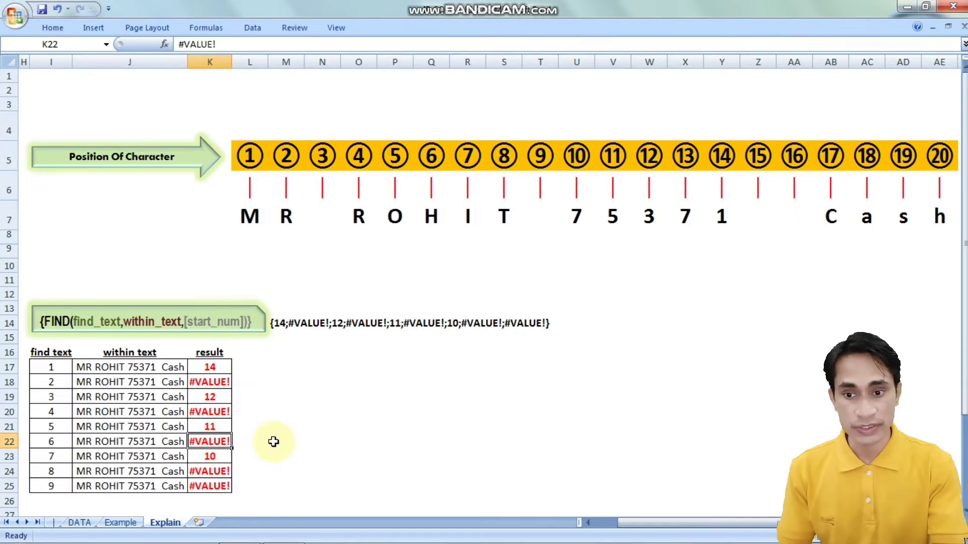
click(219, 455)
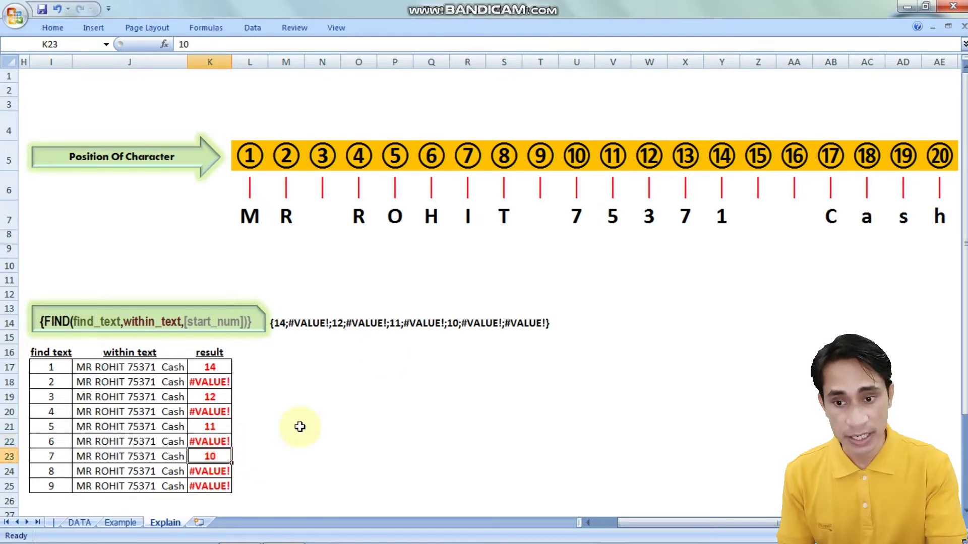
click(577, 218)
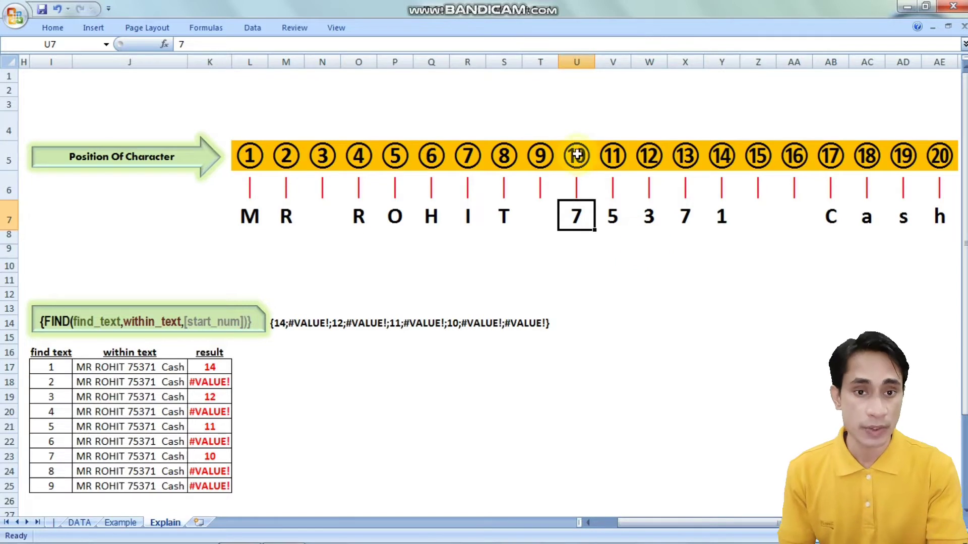
click(220, 457)
click(220, 469)
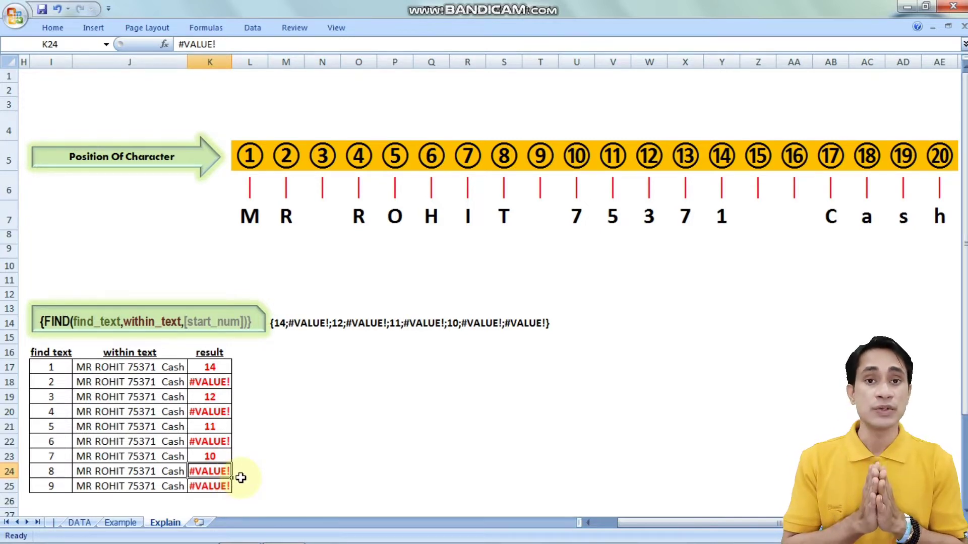
click(286, 323)
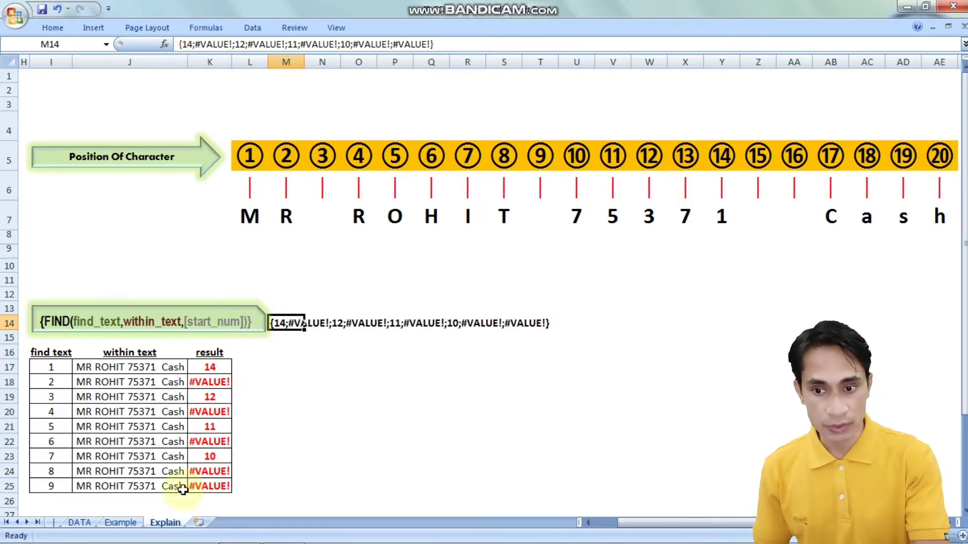
On the DATA sheet, evaluate the whole FIND formula in D2 to view its result array, and restore the formula text.
click(81, 522)
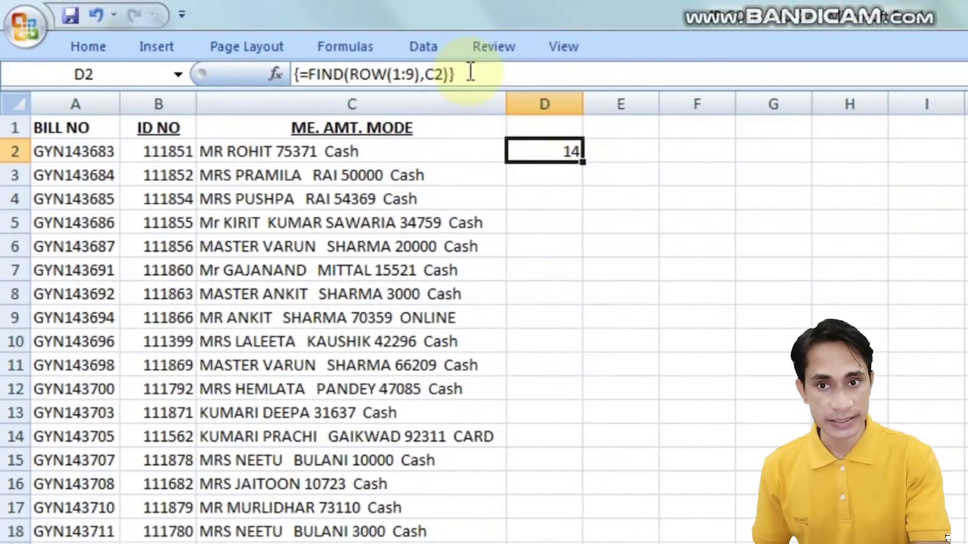
drag(471, 72, 301, 75)
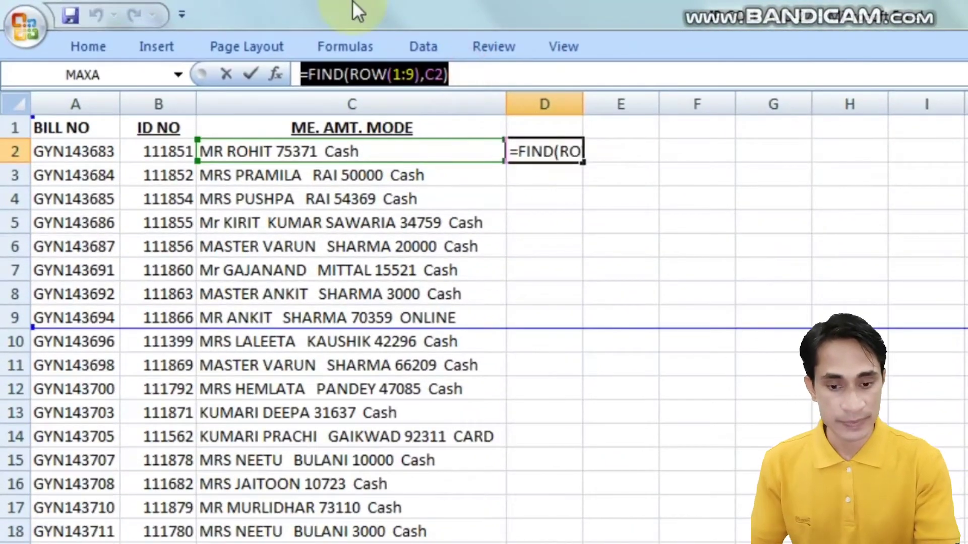
key(F9)
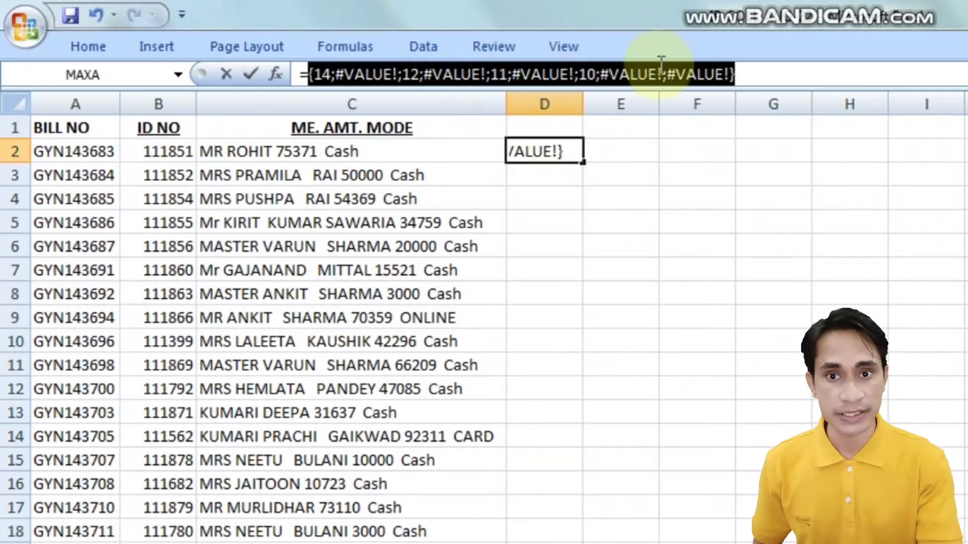
click(637, 74)
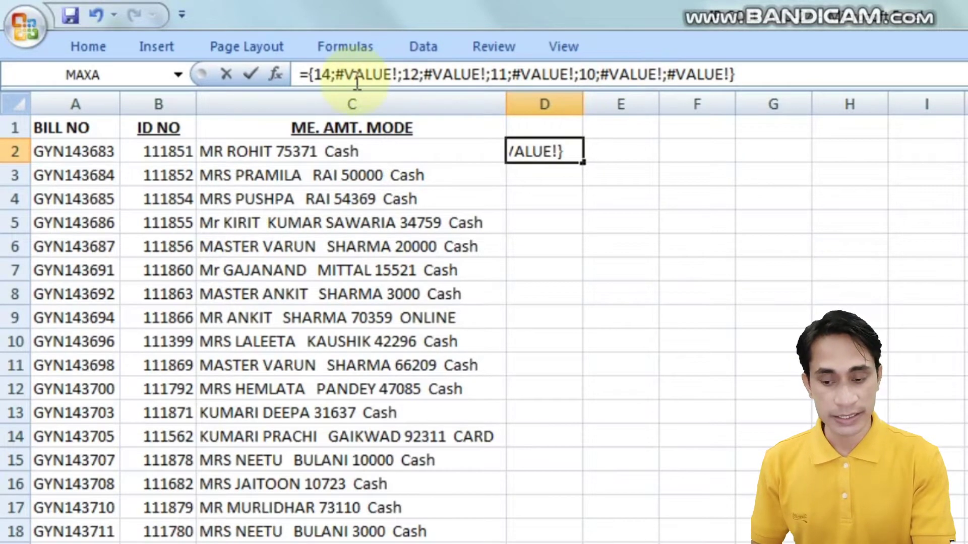
key(ctrl+z)
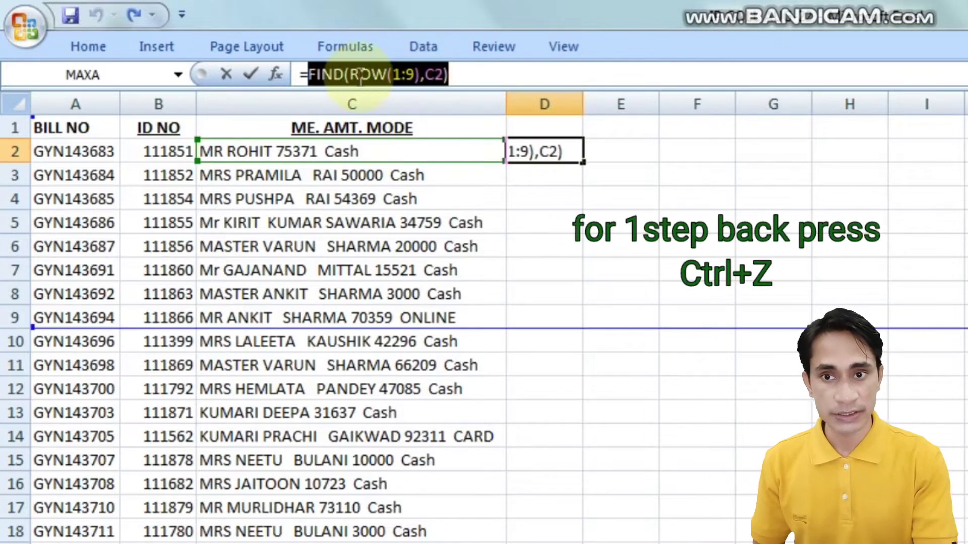
Wrap the FIND formula in D2 in IFERROR with an empty string for errors, giving =IFERROR(FIND(ROW(1:9),C2),"").
click(310, 74)
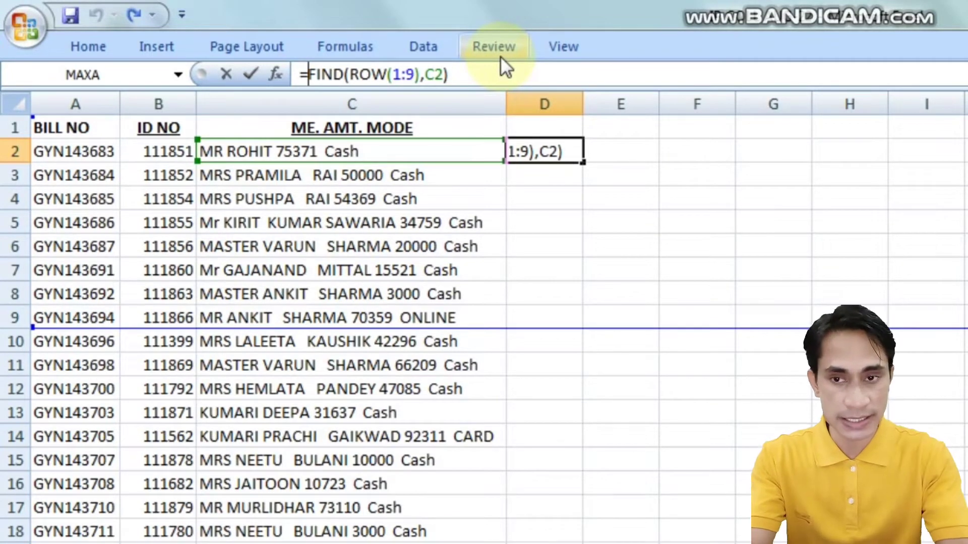
text(ifer)
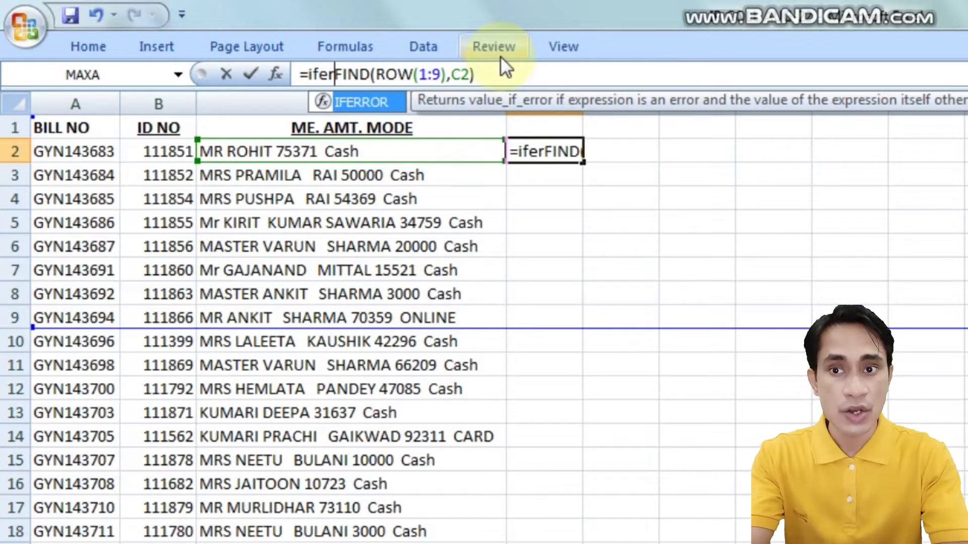
key(Tab)
click(539, 71)
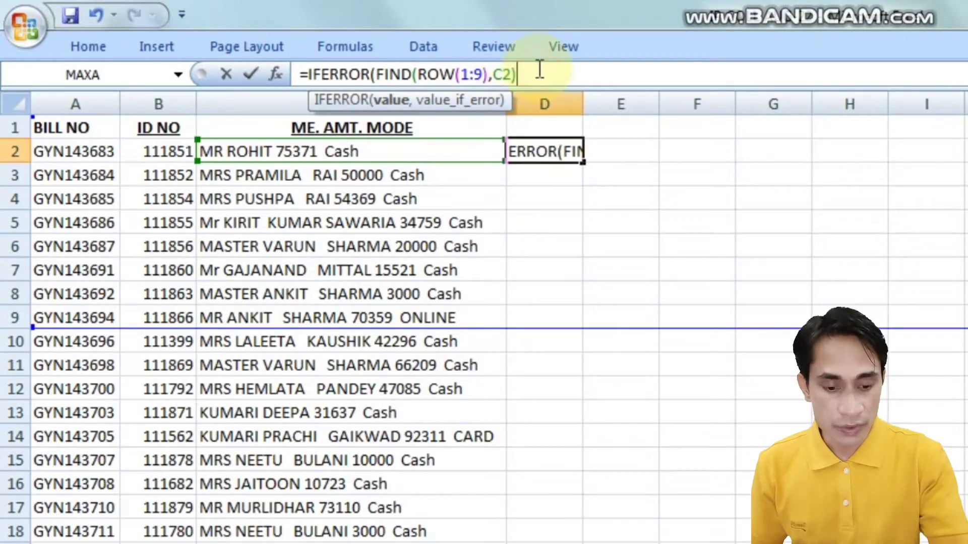
text(,)
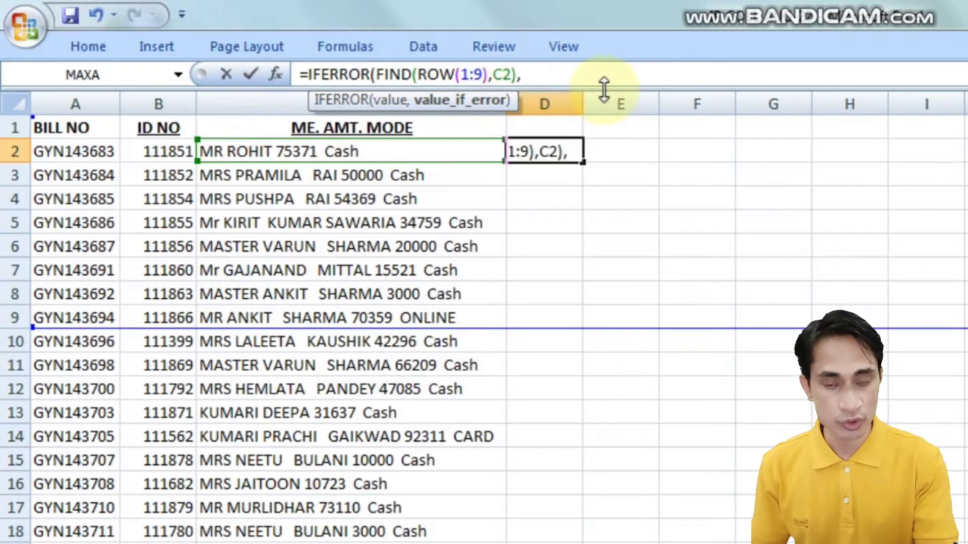
text("")
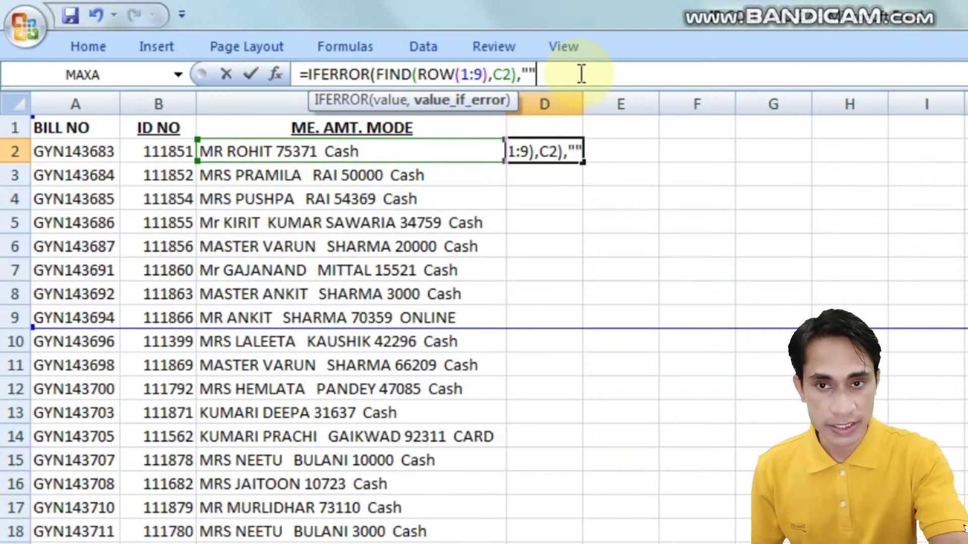
text())
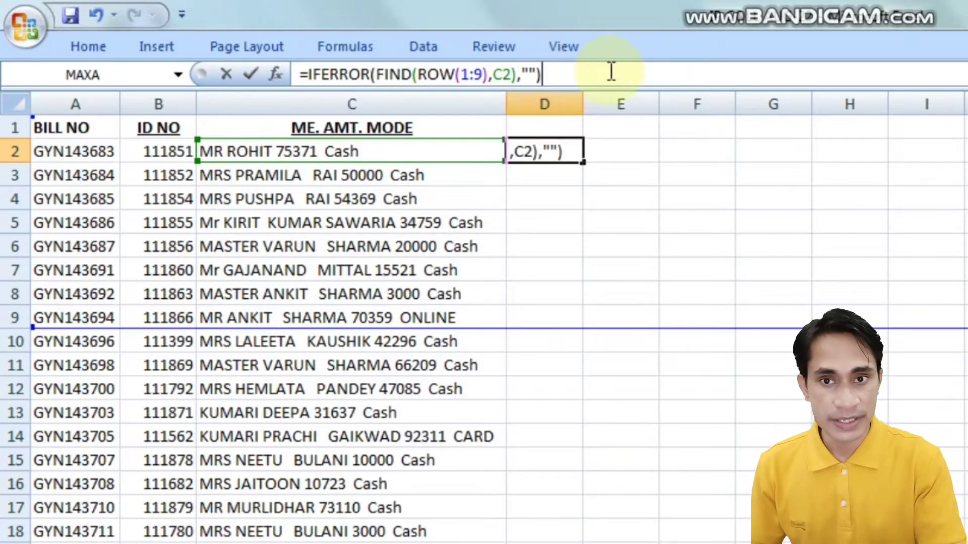
Evaluate the whole IFERROR formula in D2 to view its result array, and restore the formula text.
drag(607, 71, 519, 1)
key(F9)
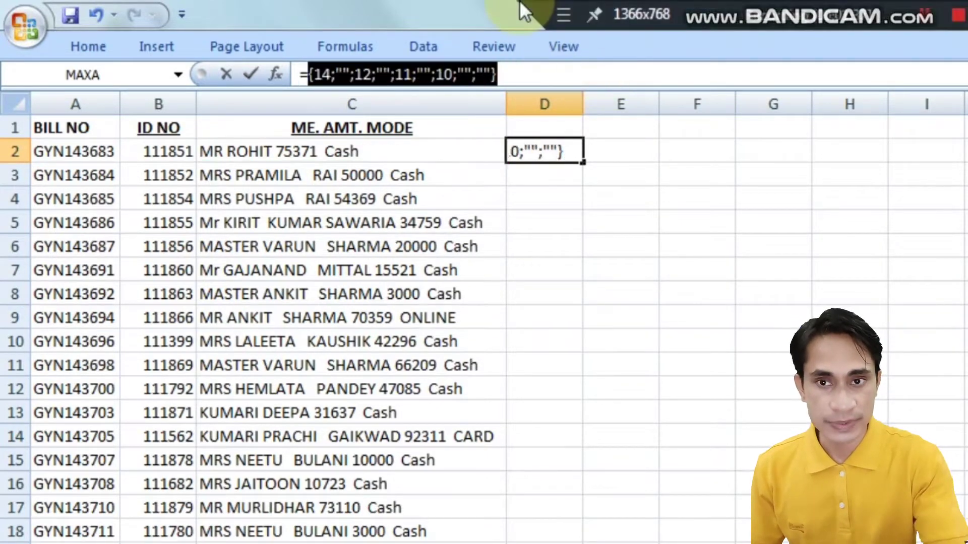
click(506, 75)
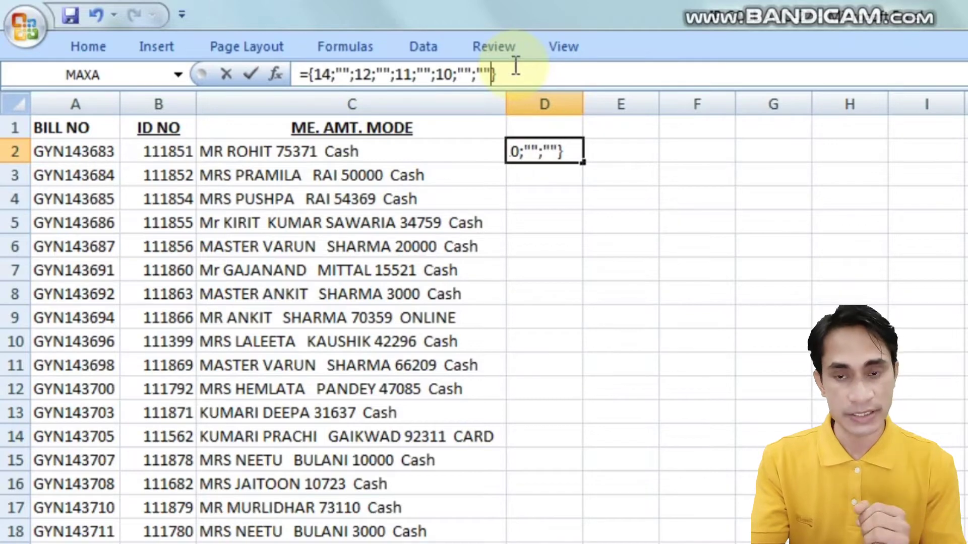
key(ctrl+z)
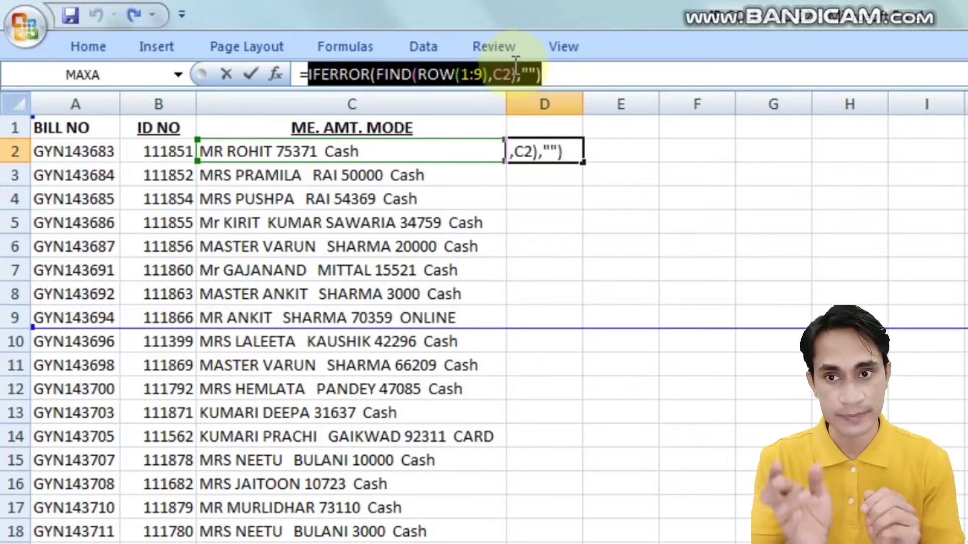
Wrap the IFERROR formula in SMALL with k of 1 and enter =SMALL(IFERROR(FIND(ROW(1:9),C2),""),1) in D2 as an array formula.
drag(542, 75, 312, 75)
click(311, 76)
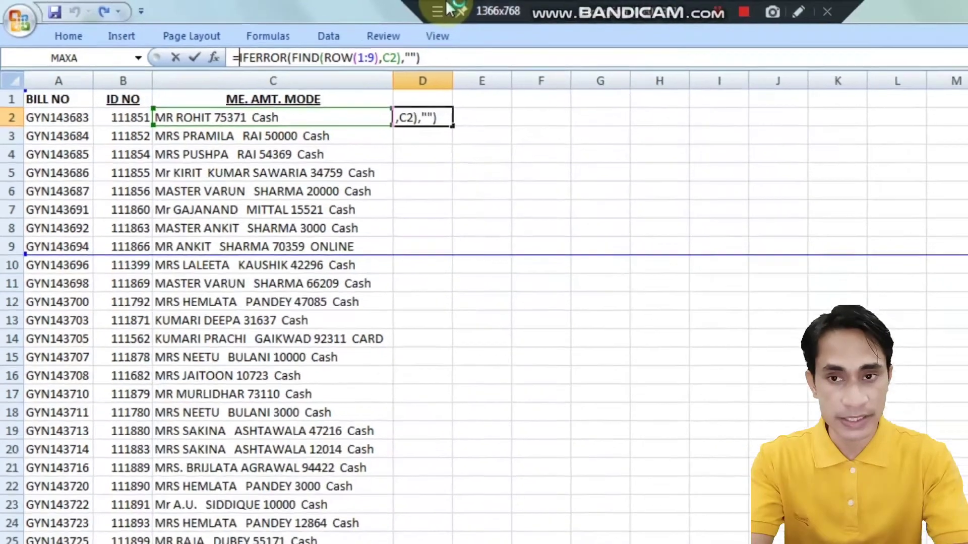
text(small)
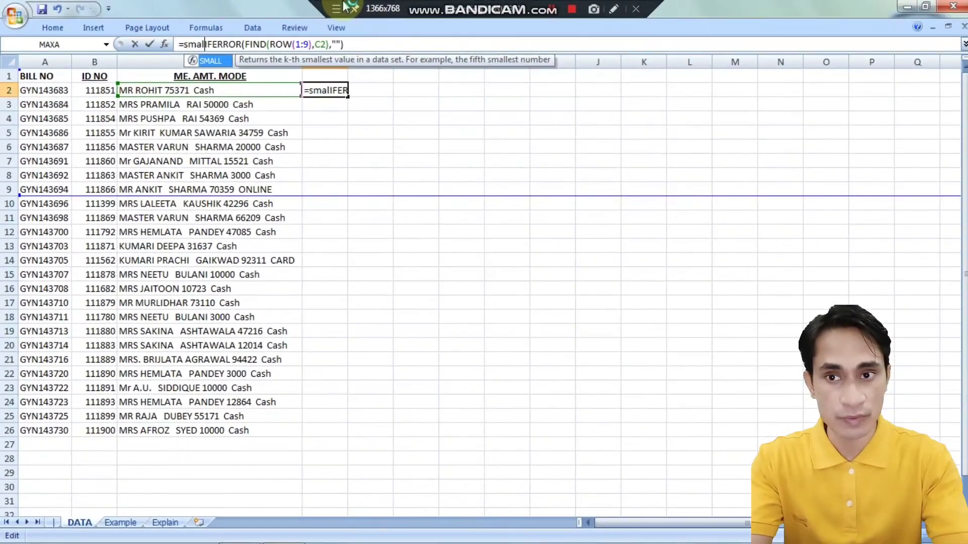
key(Tab)
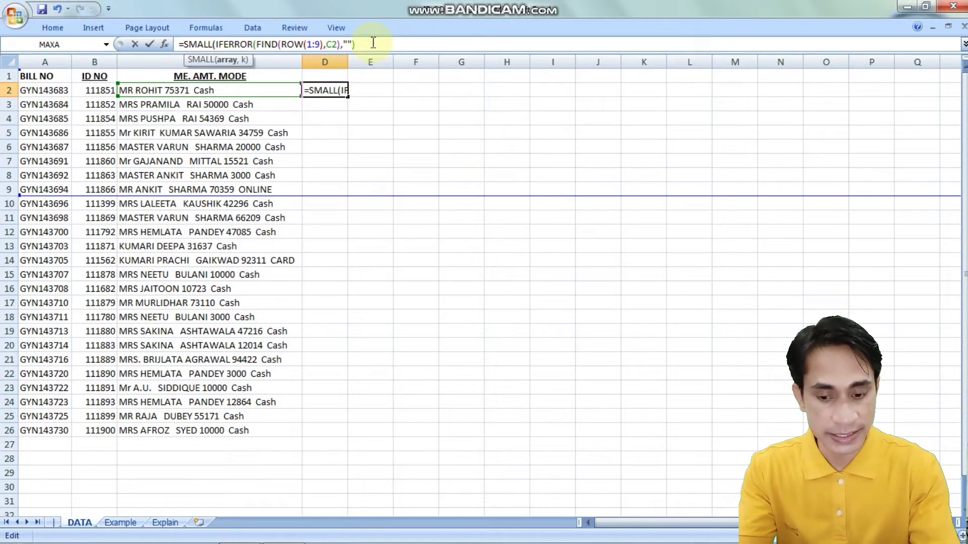
text(,1)
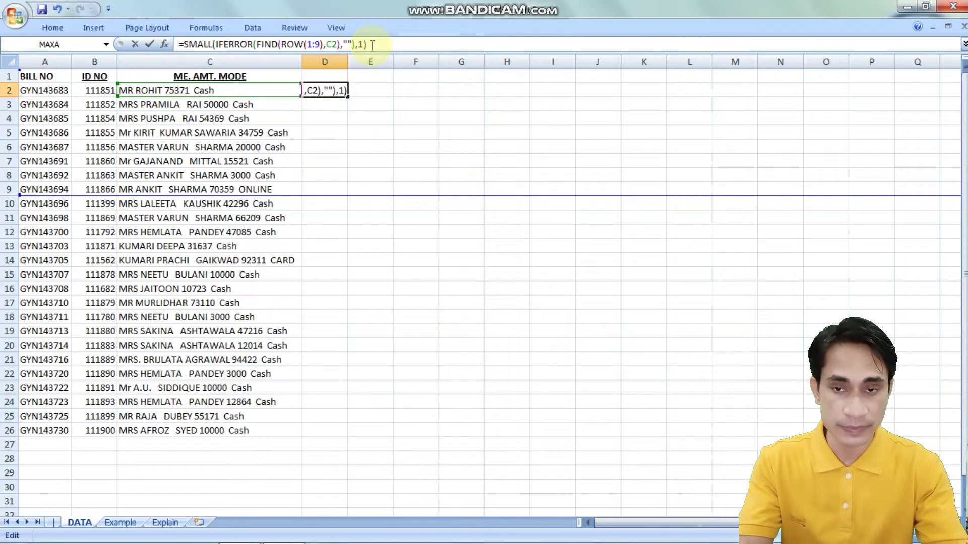
key(ctrl+shift+Return)
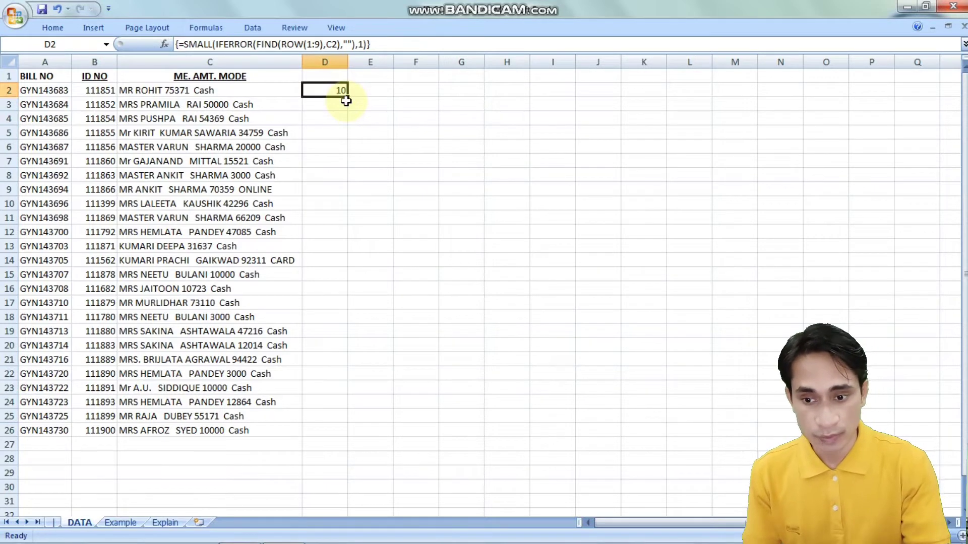
Compare the smallest result in the Explain sheet's result column with the text in C2 and the formula result in D2 on DATA.
click(167, 523)
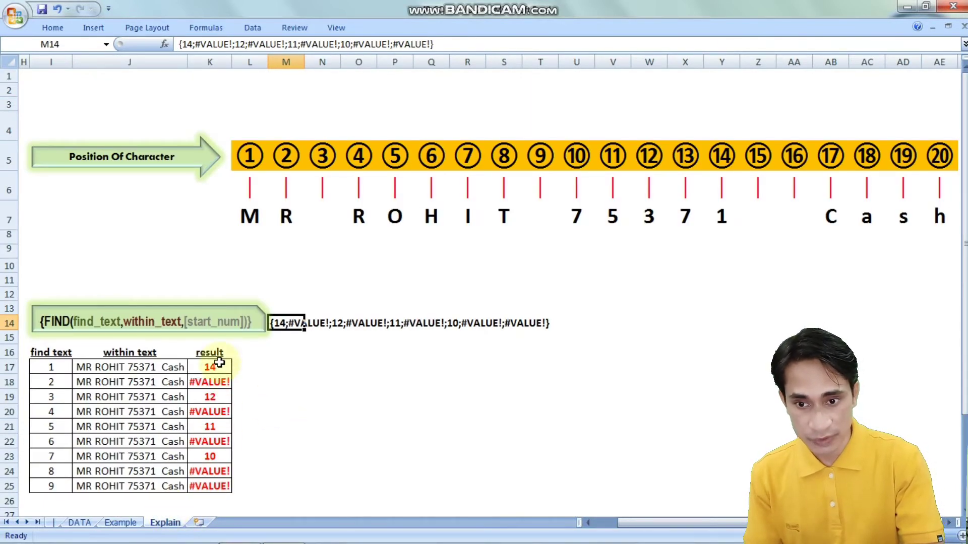
drag(222, 375, 214, 497)
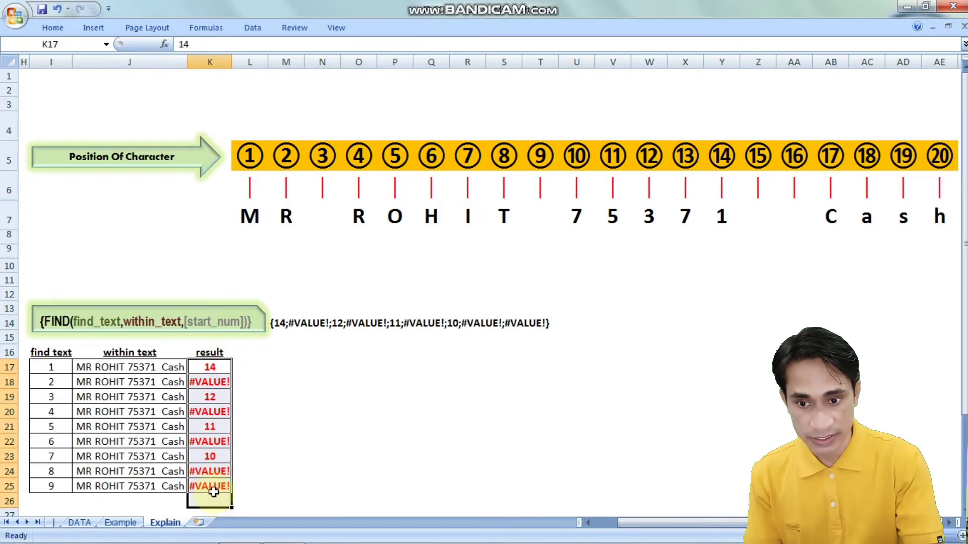
click(215, 456)
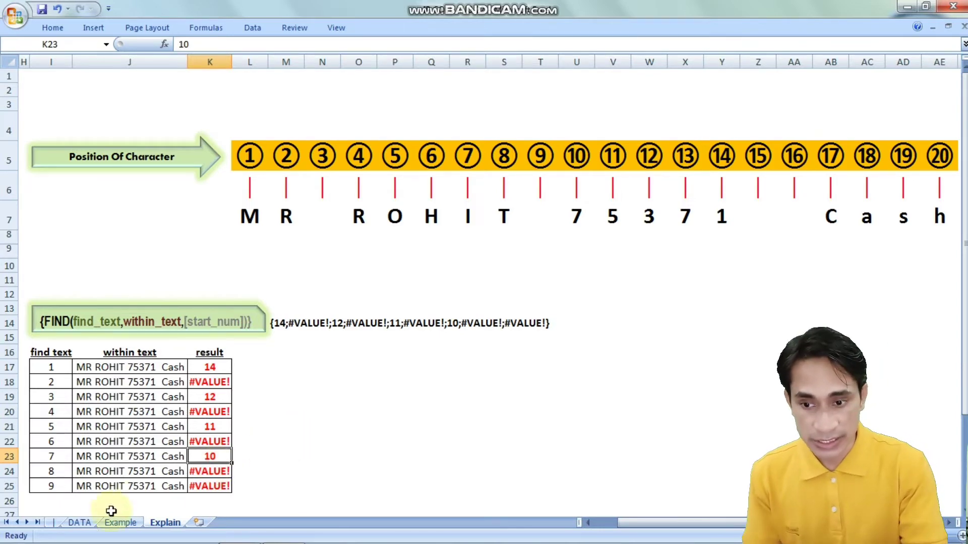
click(80, 522)
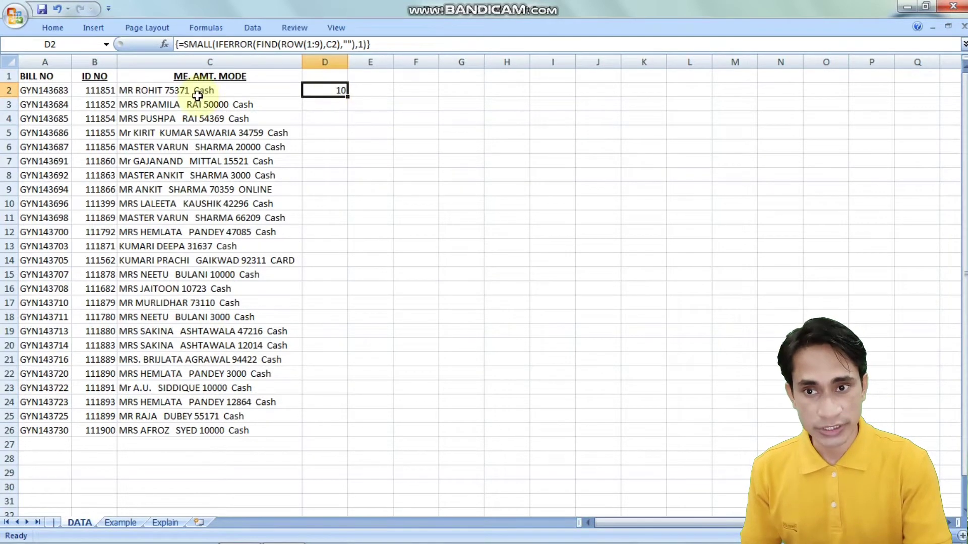
click(147, 92)
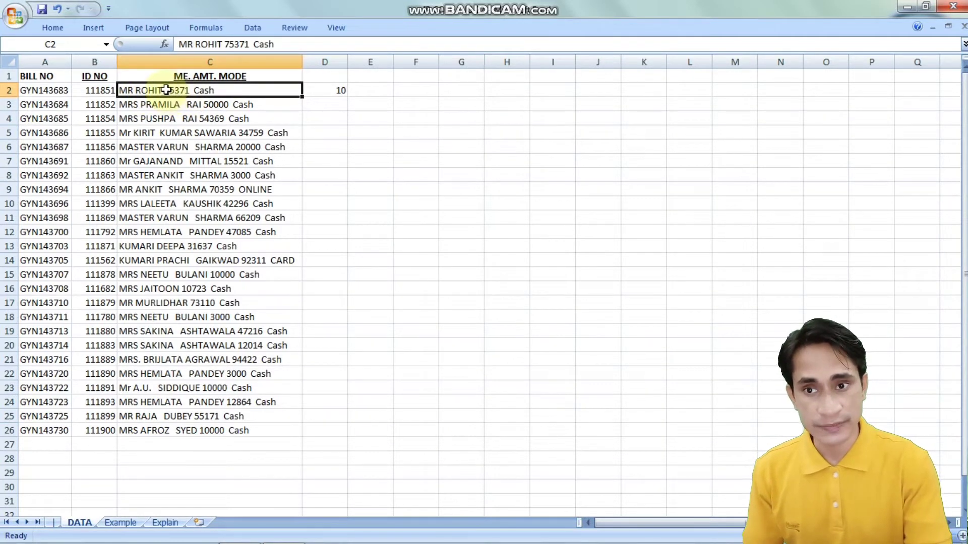
click(335, 91)
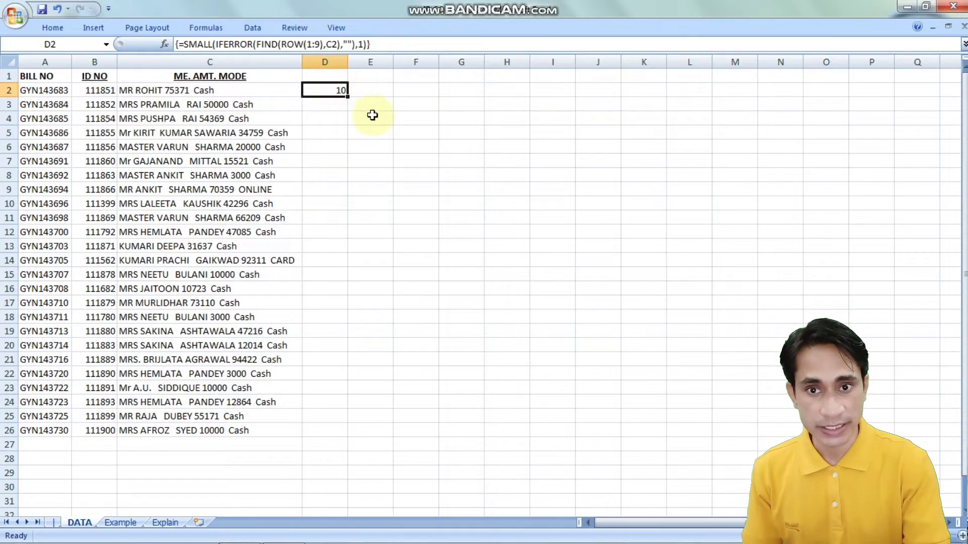
Fill the array formula from D2 down to D26 and compare the ROW references in the D2 and D3 formulas.
double_click(349, 99)
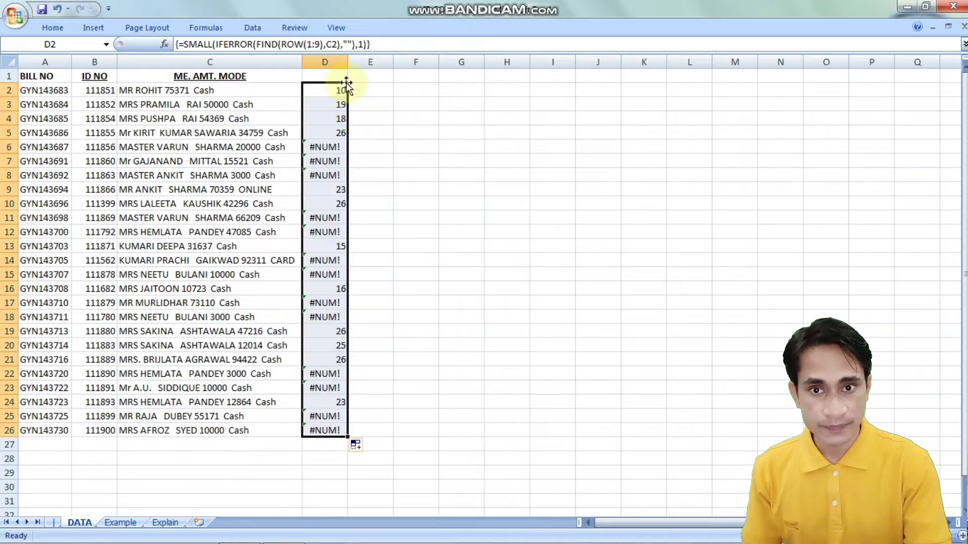
click(339, 93)
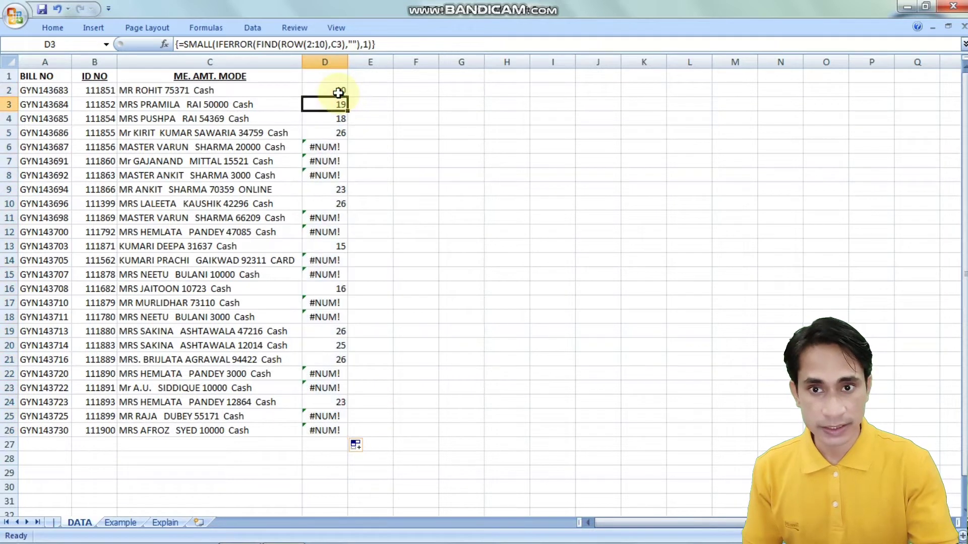
key(Down)
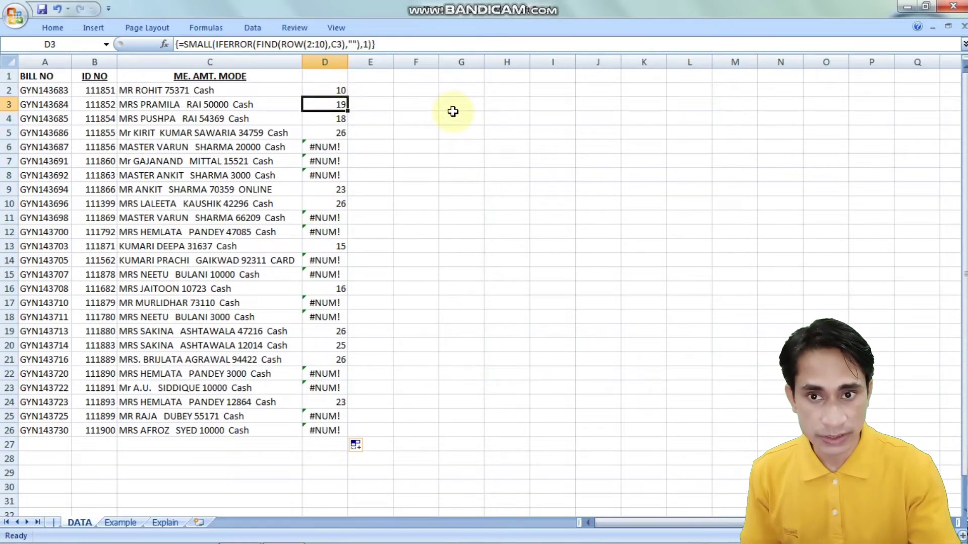
key(Up)
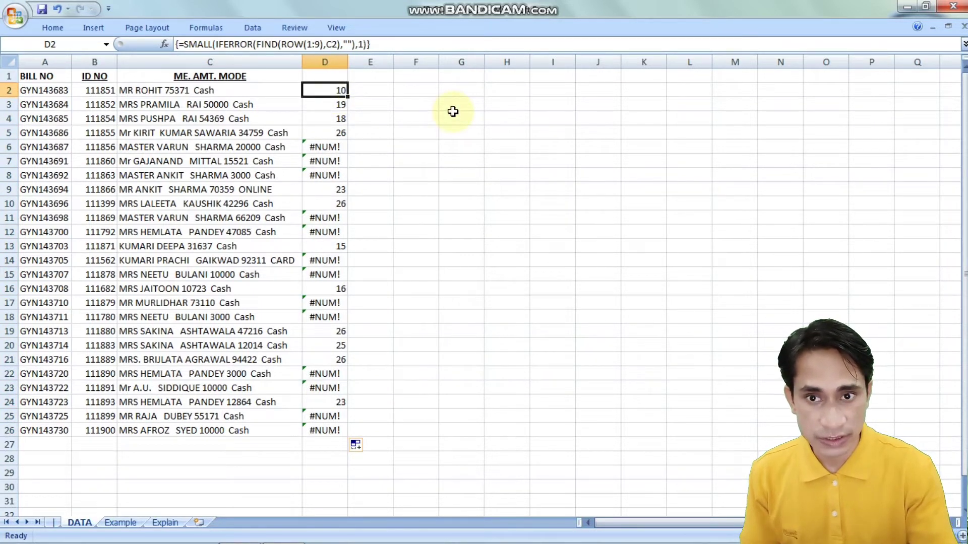
Make the ROW reference in D2 absolute as $1:$9, re-enter it as an array formula, and fill it down to D26.
click(320, 43)
drag(319, 44, 306, 44)
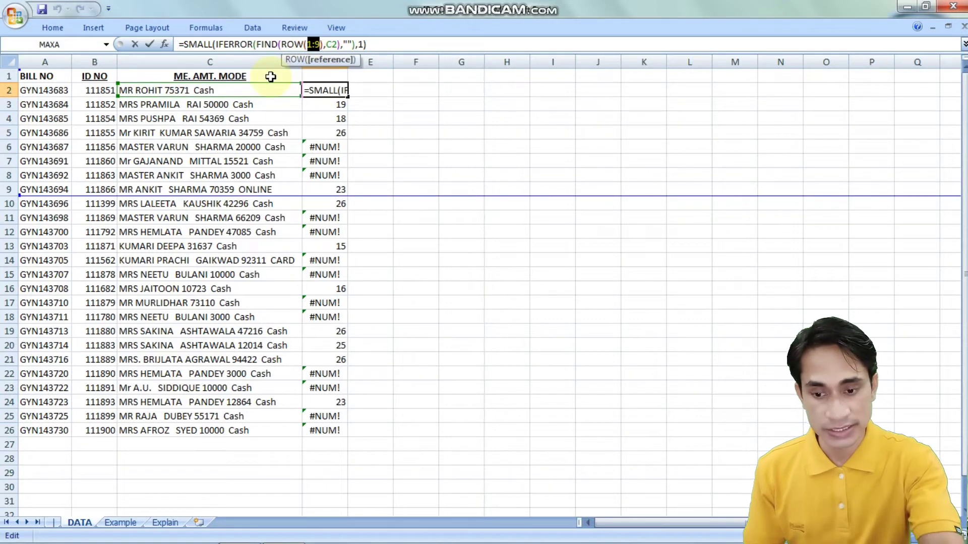
key(F4)
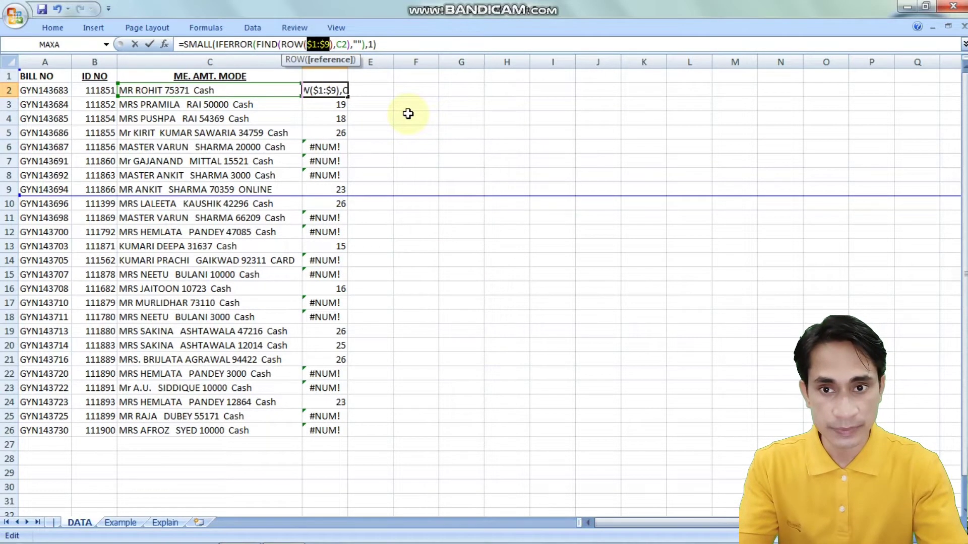
key(ctrl+shift+Return)
drag(350, 96, 350, 96)
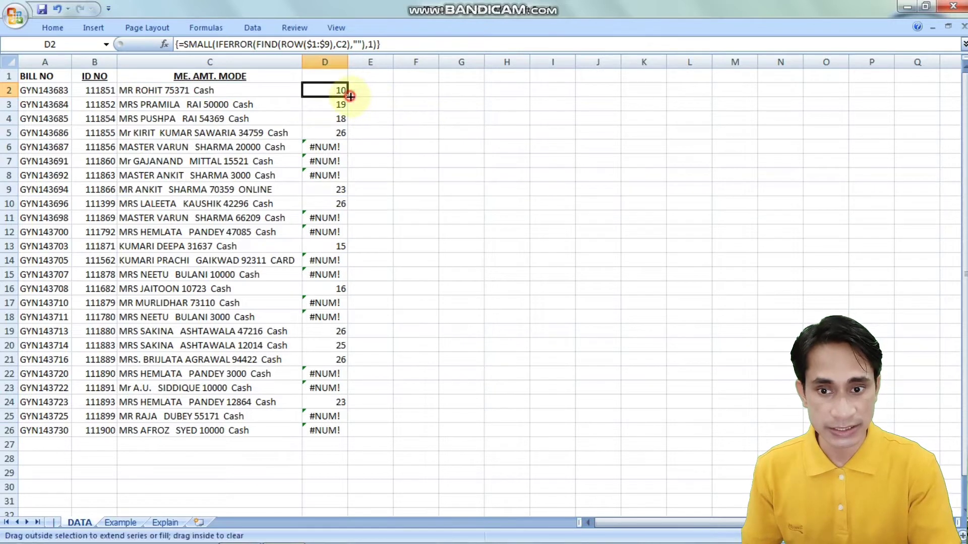
double_click(350, 95)
Compare the ROW and cell references in the D2 and D3 formulas, and check the D3 result against the text in C3.
click(339, 91)
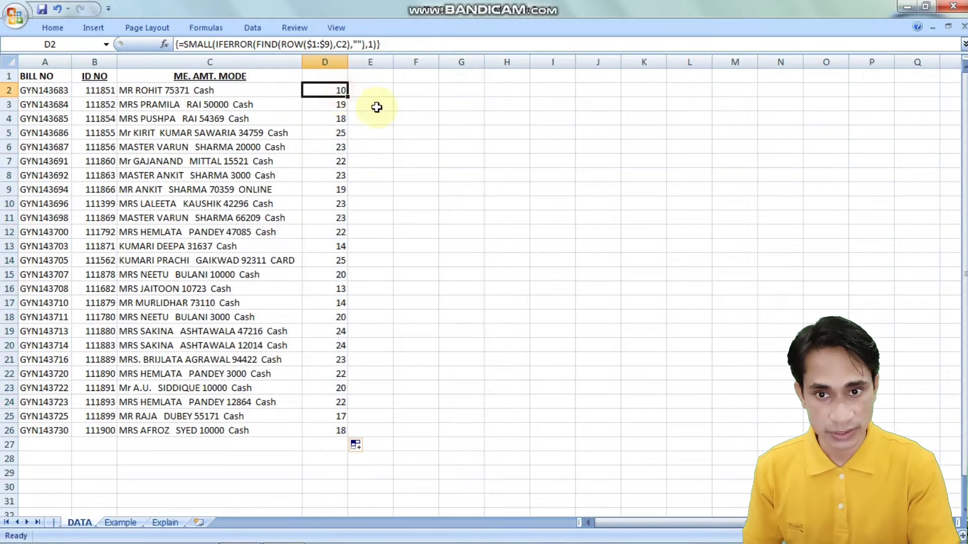
click(339, 105)
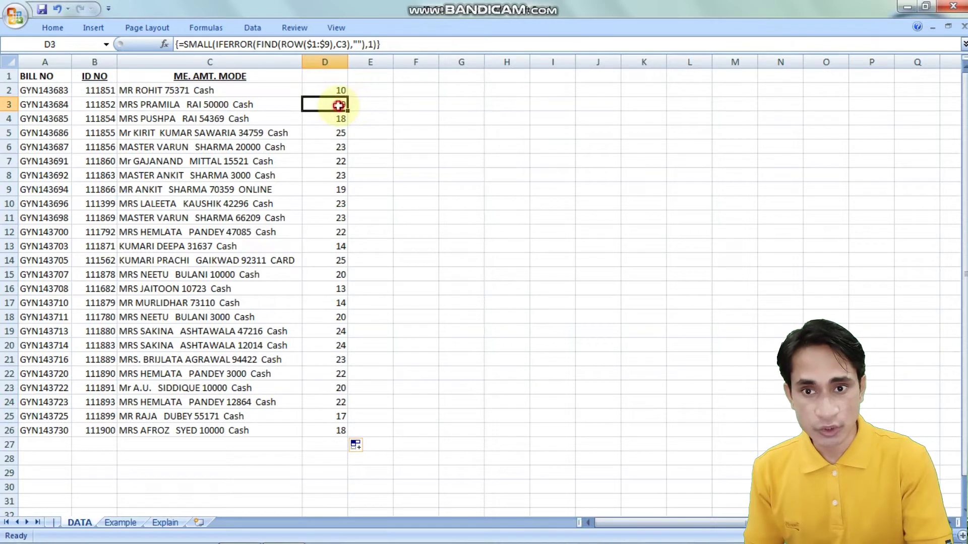
click(172, 107)
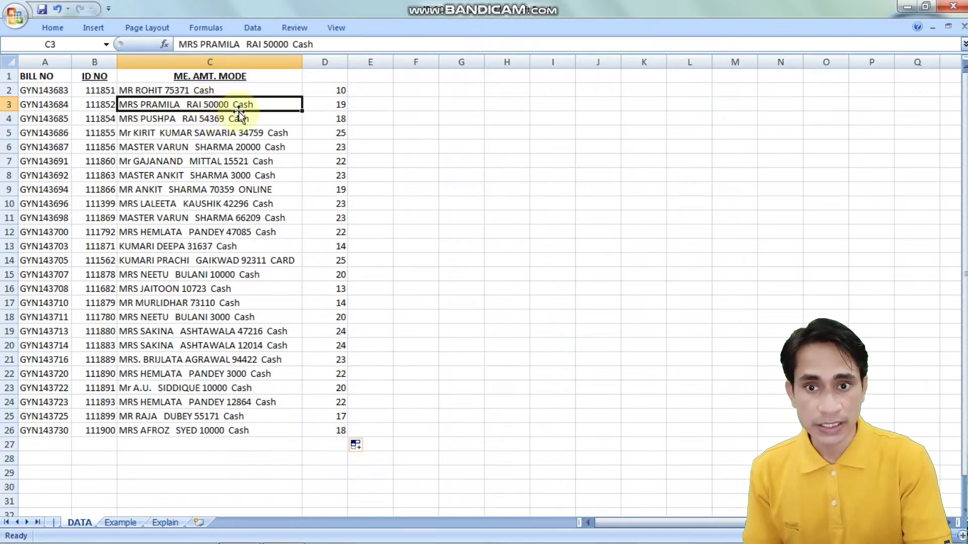
click(340, 89)
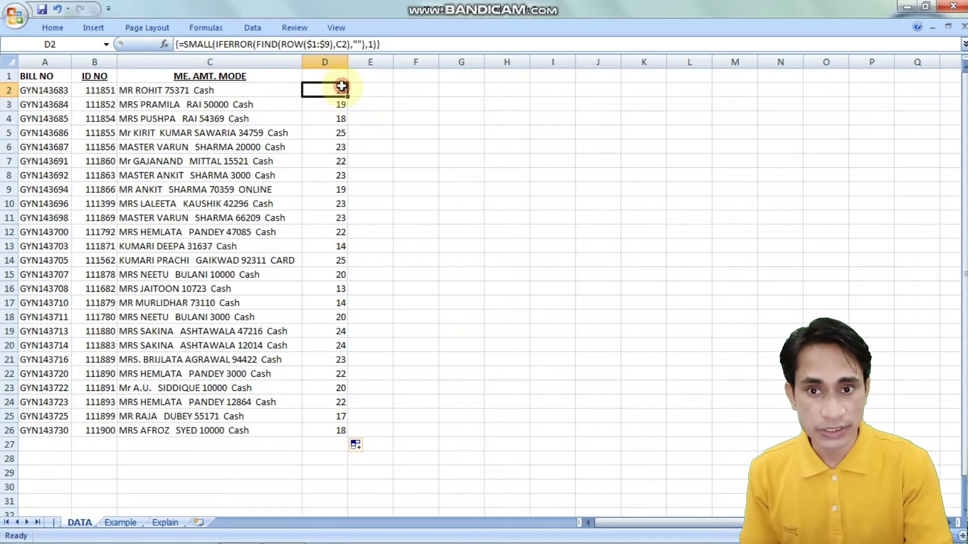
Enter =LEFT(C2,D2) in E2 to extract the name, and fit column E to its content.
click(379, 90)
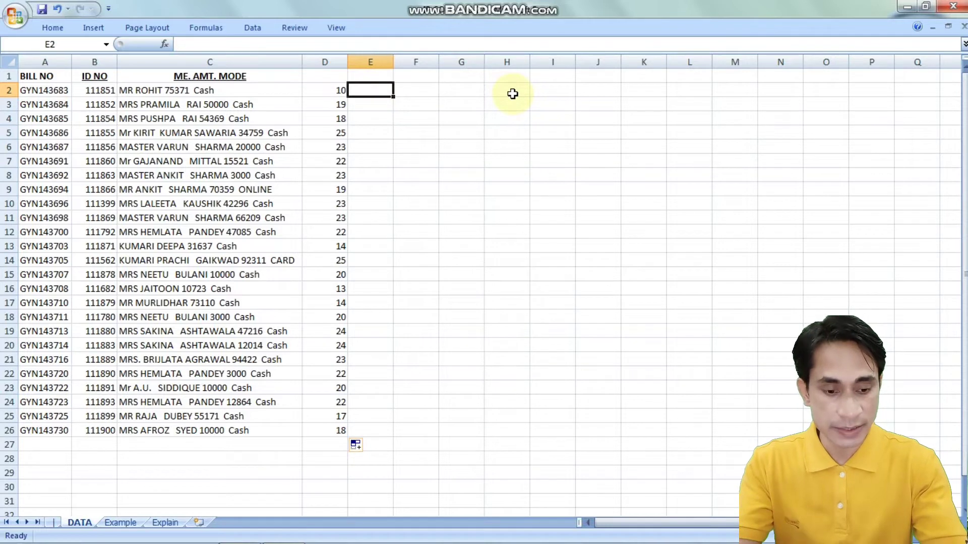
text(=)
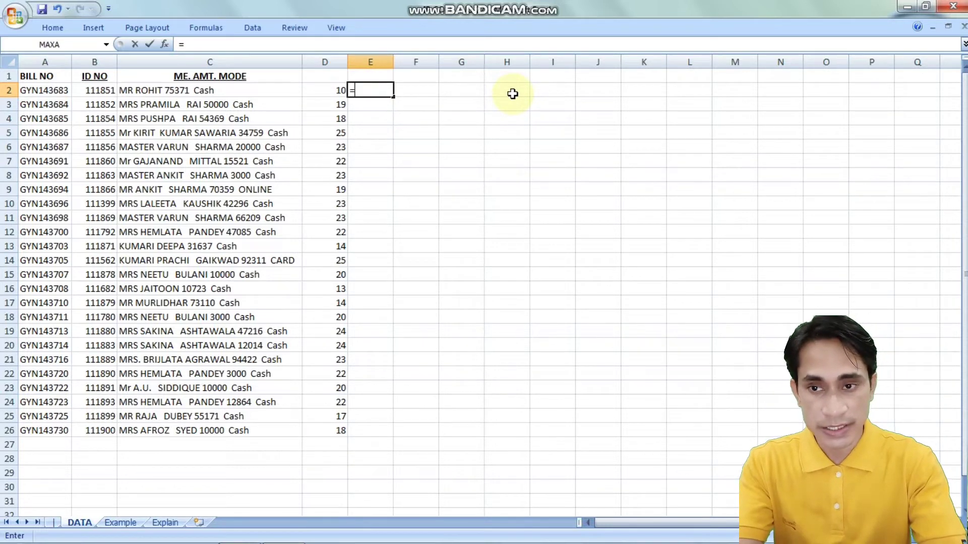
text(left)
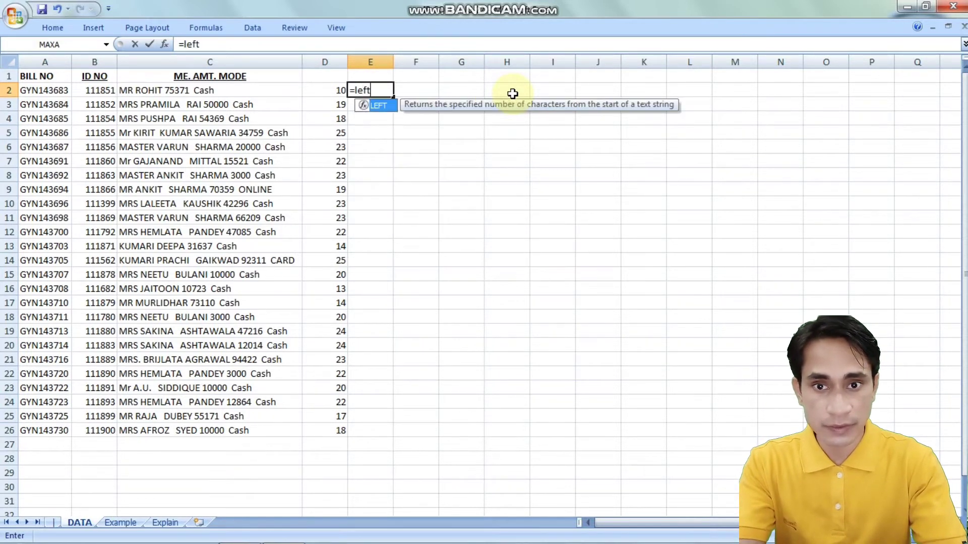
key(Tab)
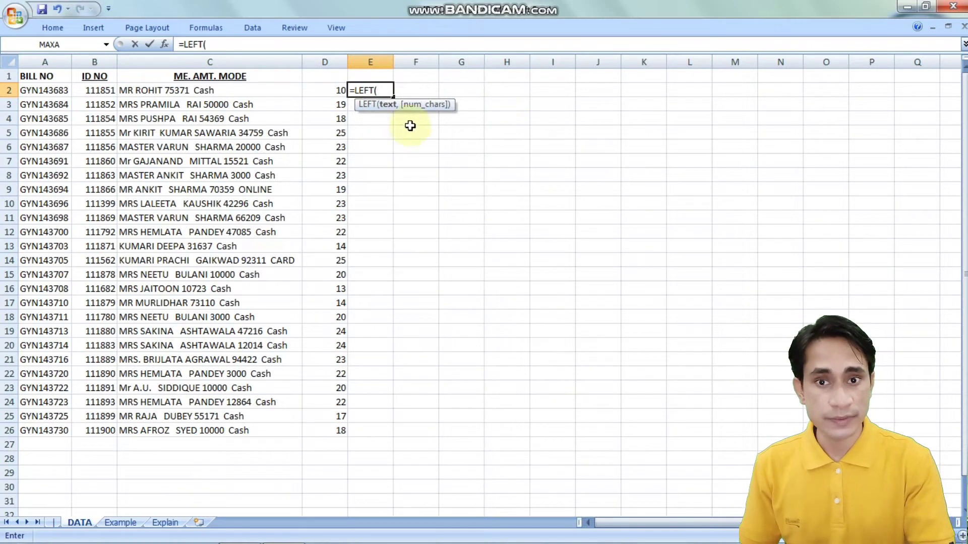
click(222, 91)
text(,)
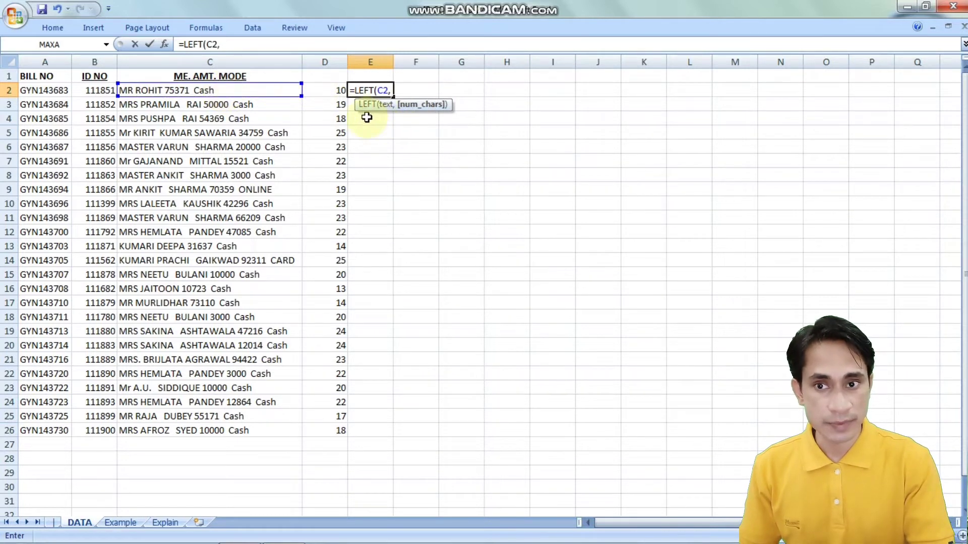
click(337, 91)
text())
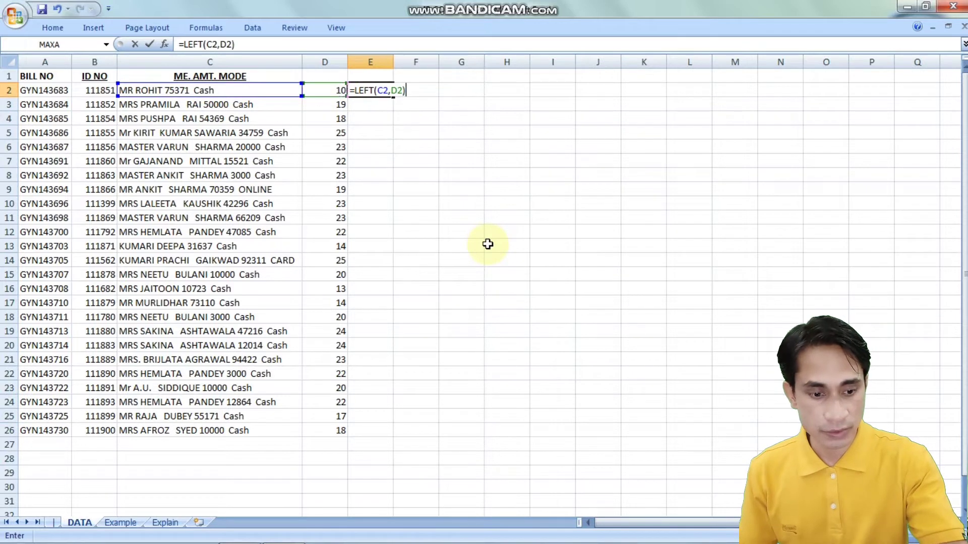
key(Return)
key(Up)
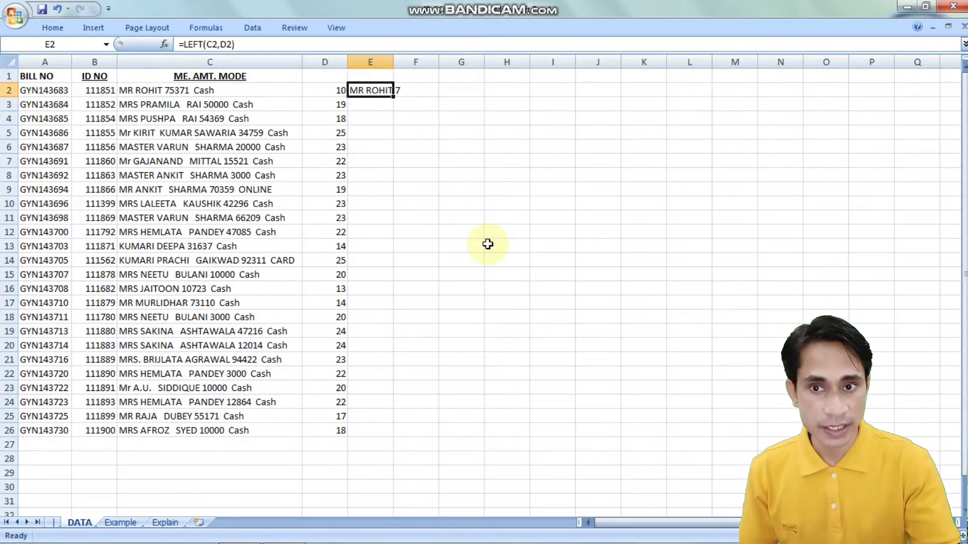
double_click(394, 59)
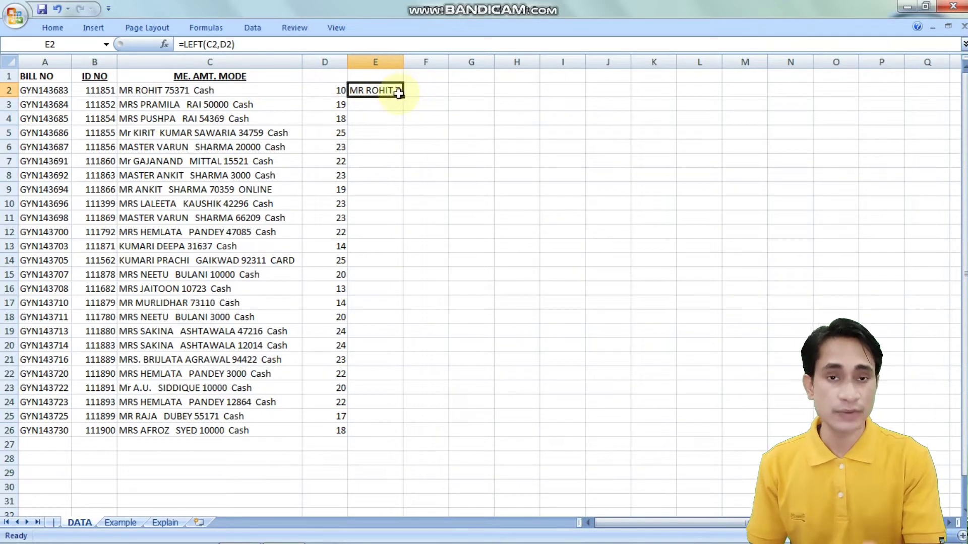
Change the E2 formula to =LEFT(C2,D2-1), fill it down to E26, and fit column E to the names.
click(232, 44)
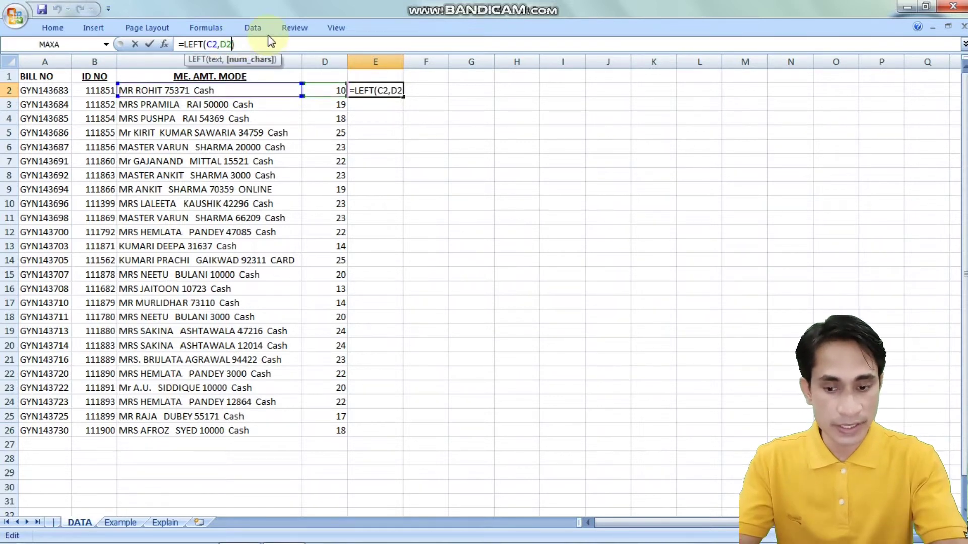
text(-1)
key(Return)
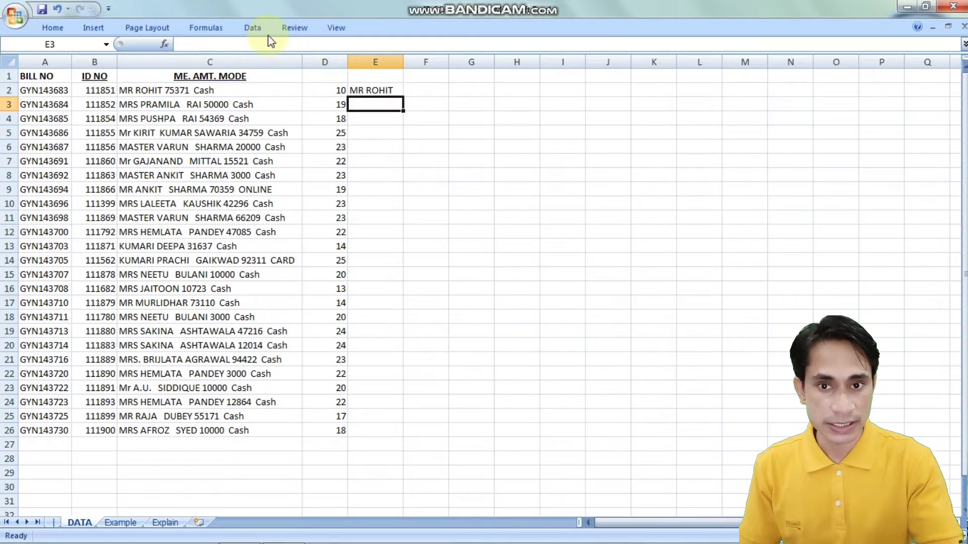
click(394, 90)
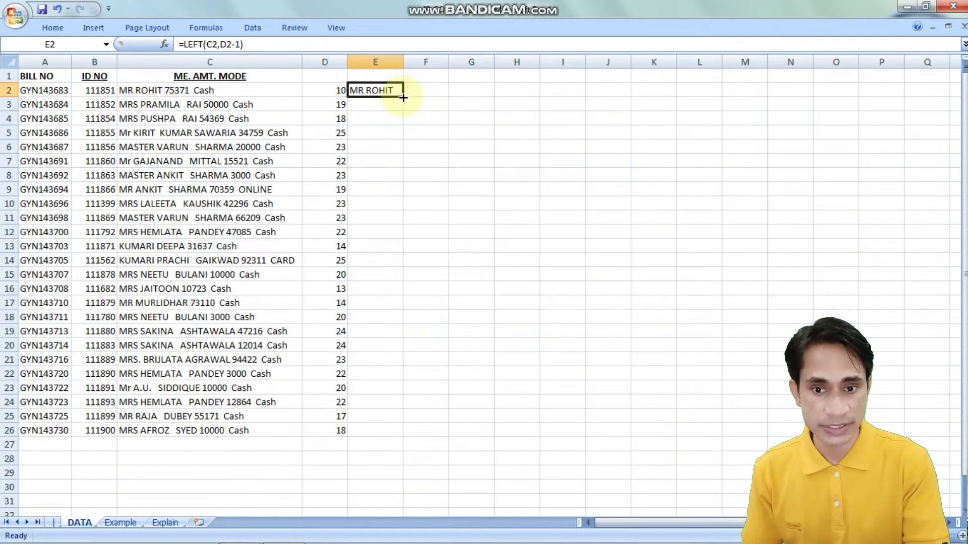
double_click(403, 97)
double_click(403, 60)
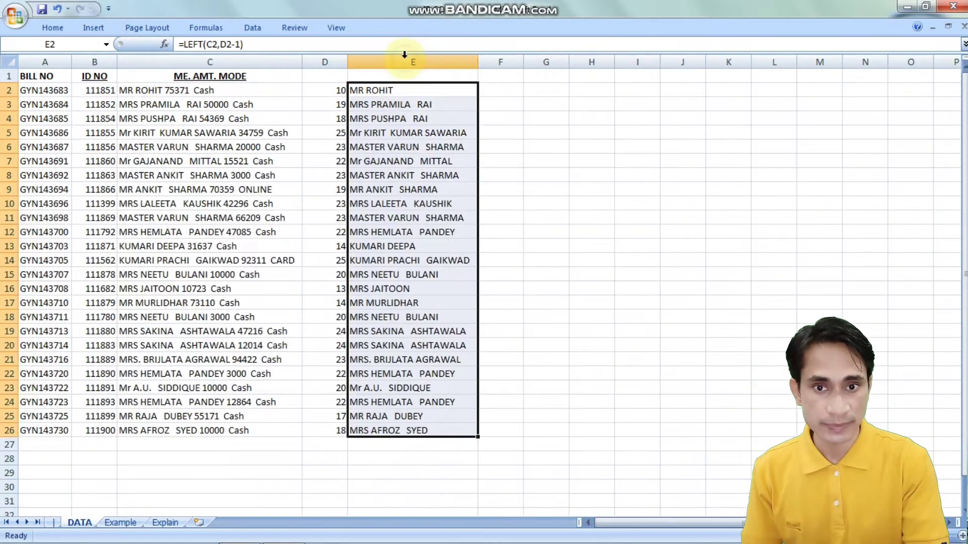
Examine the LEFT formulas in E2, E3 and E6, including the text and num_chars arguments, and compare them with the source text in C2.
click(403, 91)
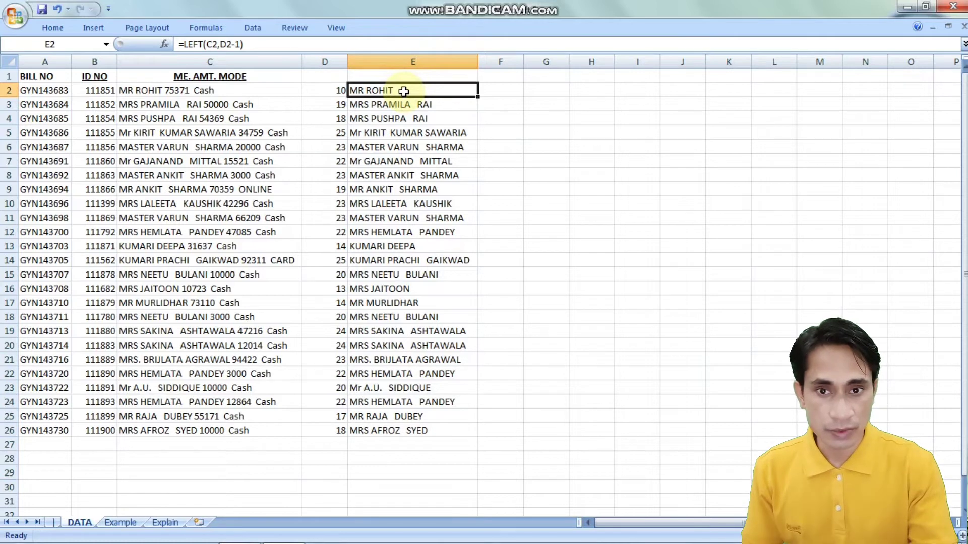
key(Down)
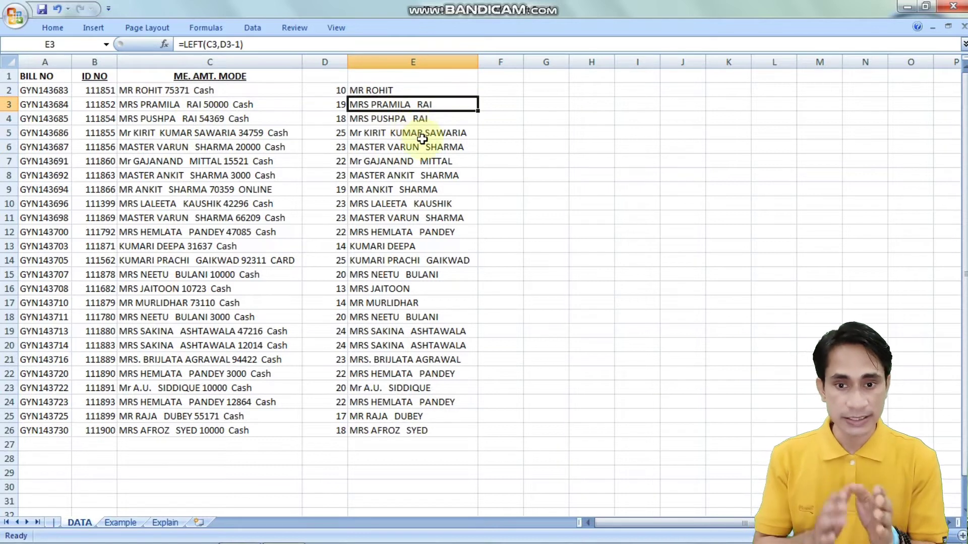
click(500, 91)
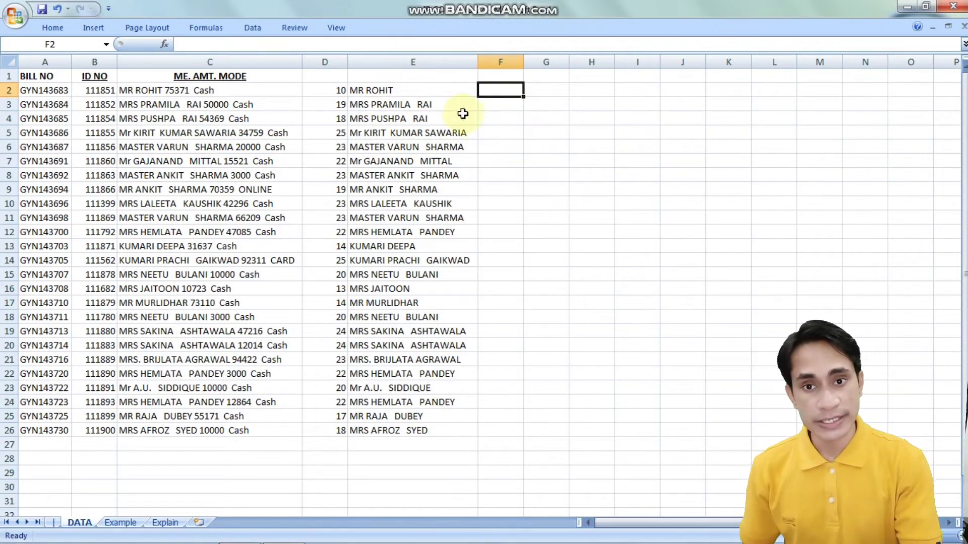
click(410, 91)
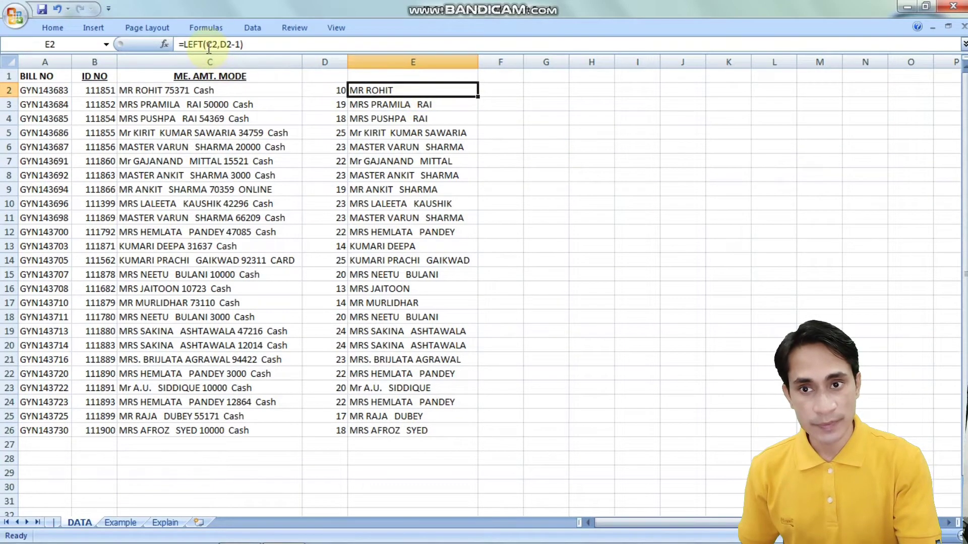
click(207, 45)
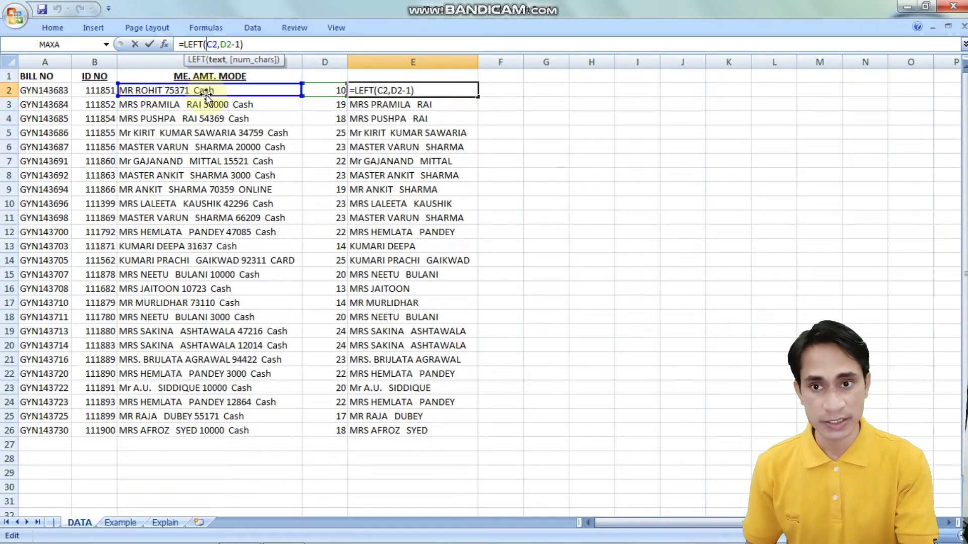
click(228, 61)
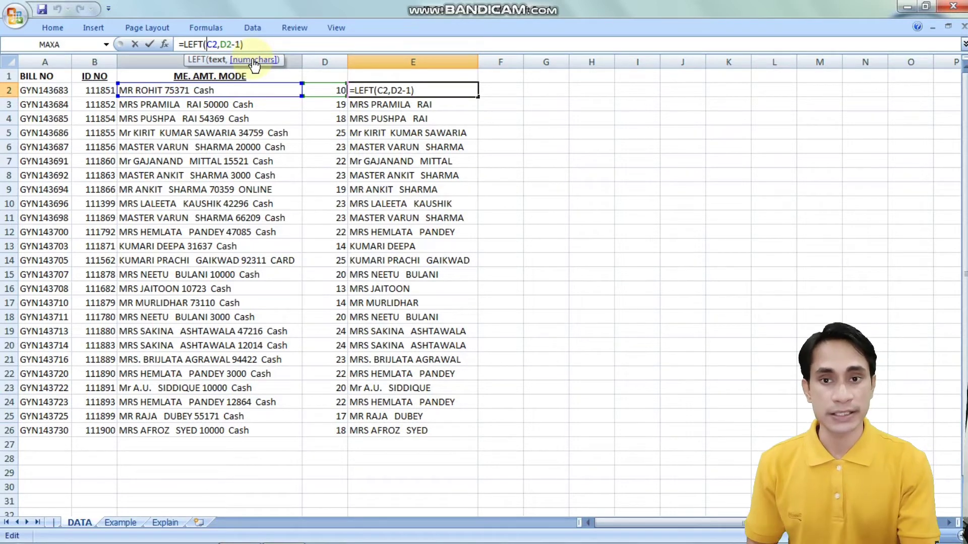
key(Return)
key(Up)
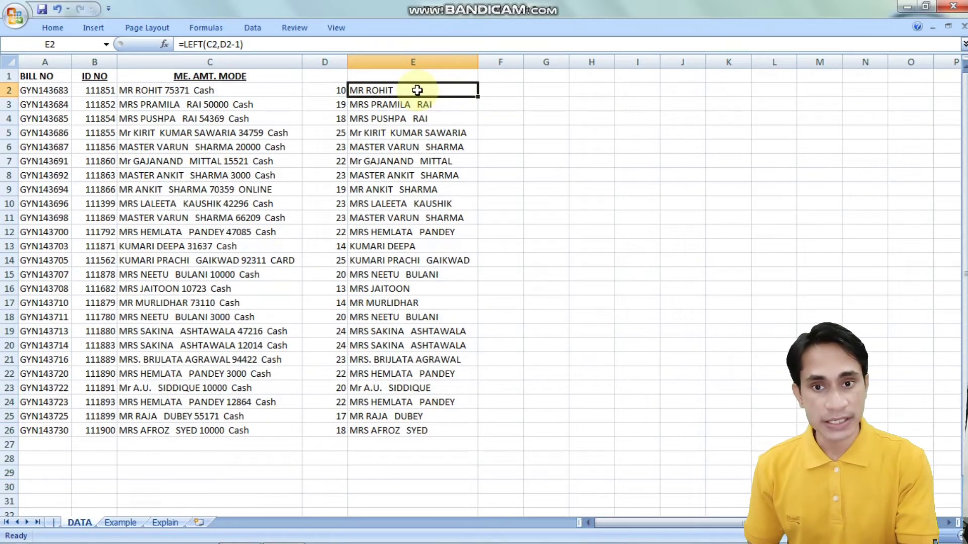
click(403, 147)
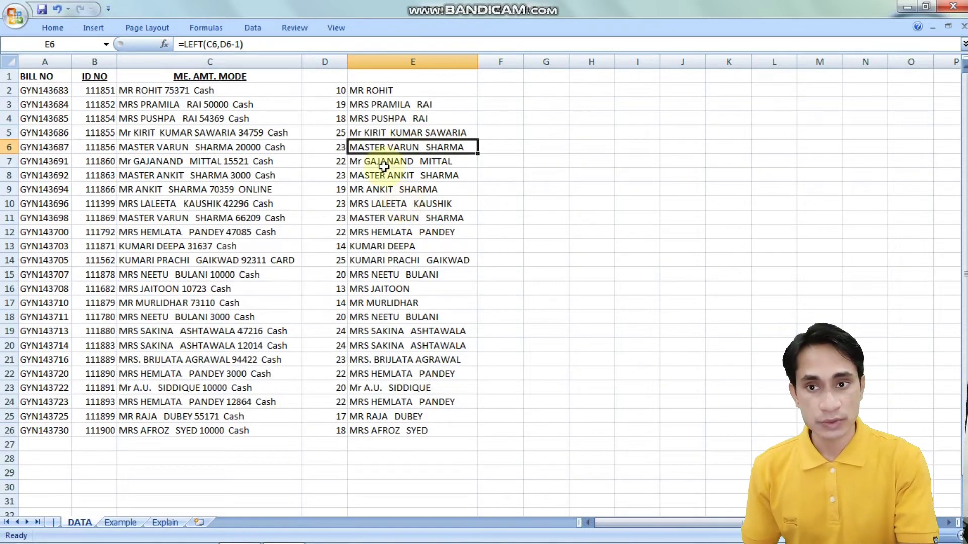
click(241, 89)
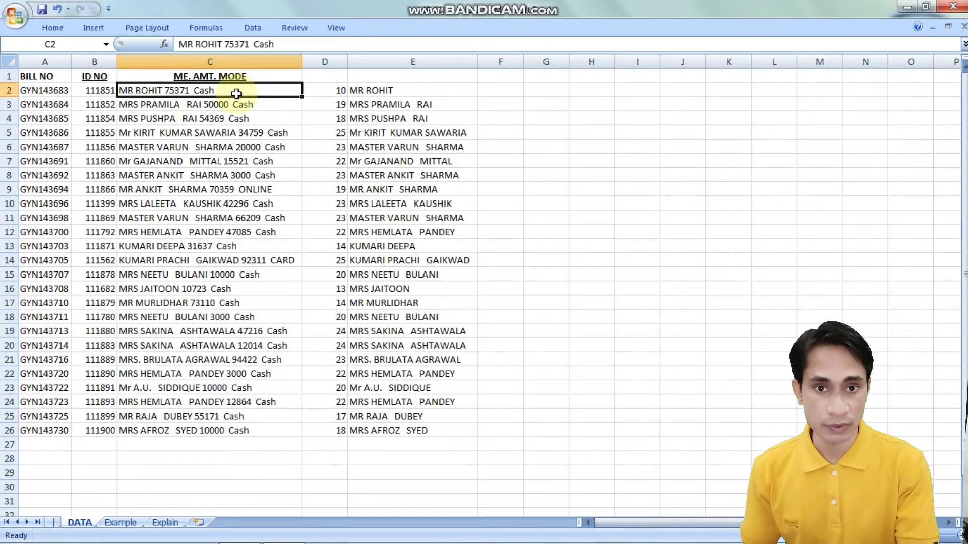
Enter =SUBSTITUTE(C2,E2,"") in F2 to strip the name from the combined text.
click(506, 87)
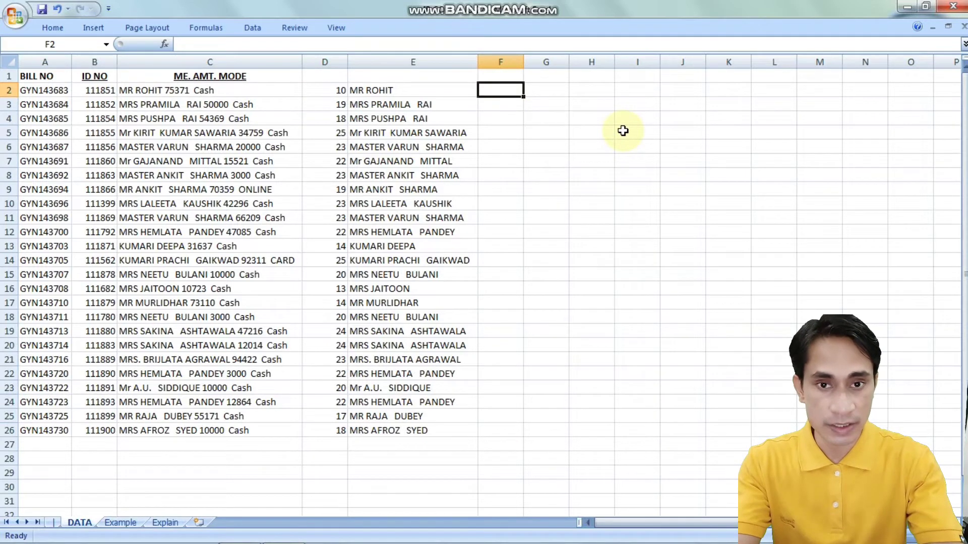
text(=SUBTE)
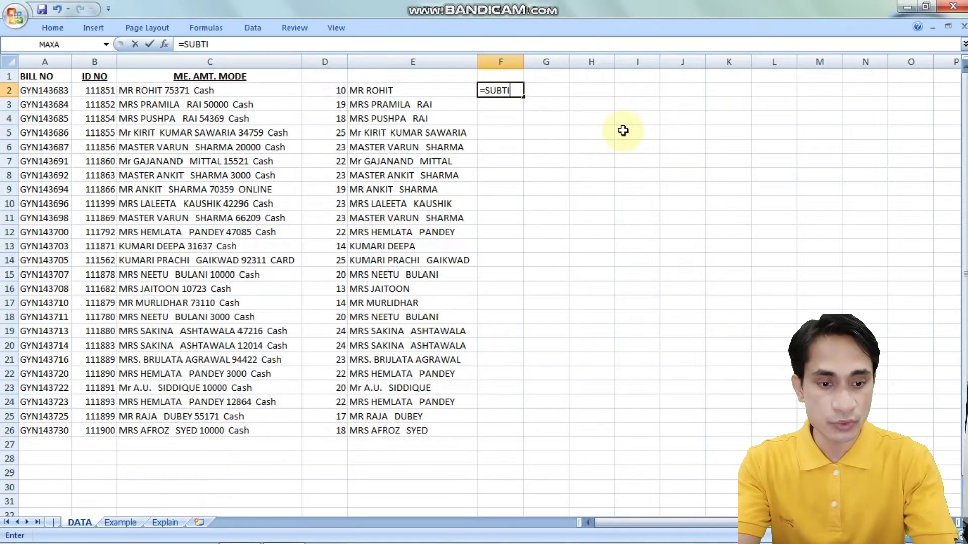
key(BackSpace)
key(BackSpace)
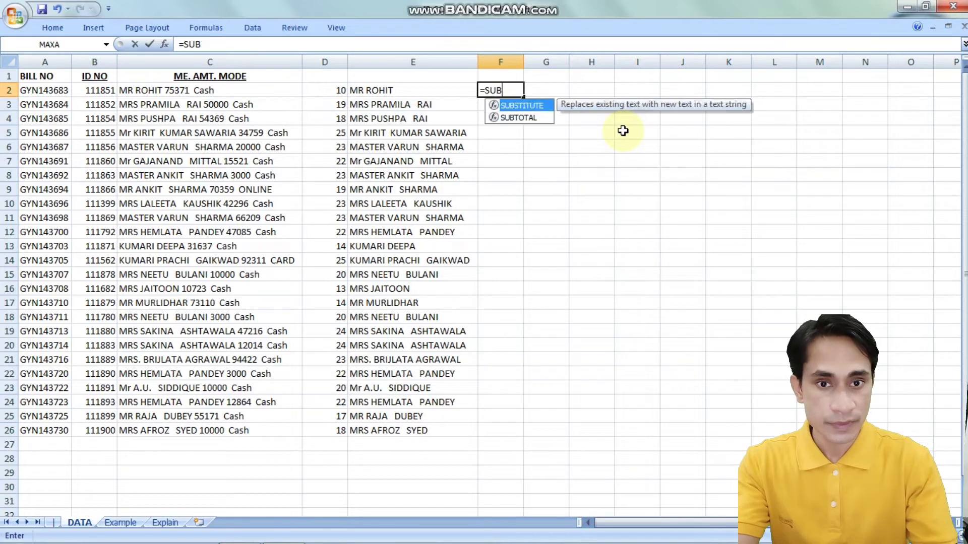
key(Tab)
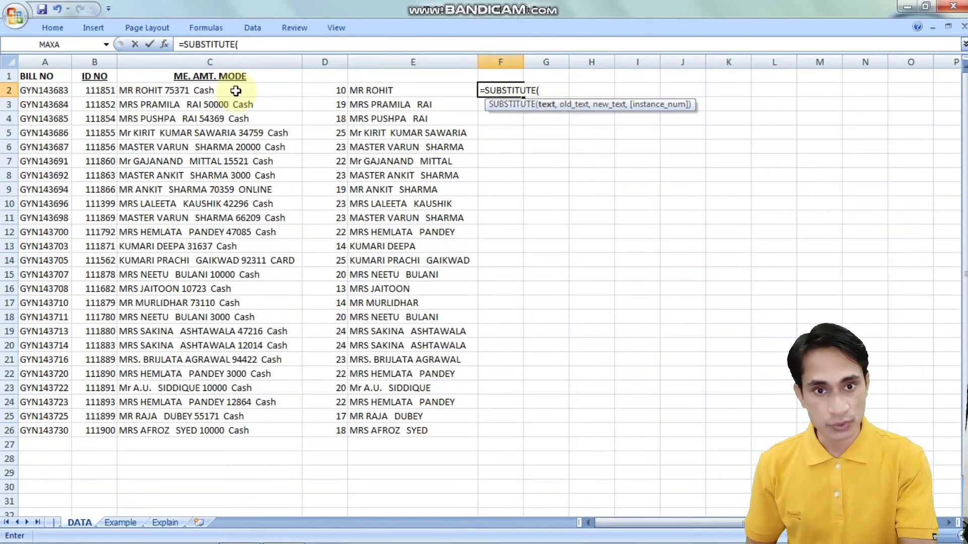
click(236, 91)
text(,)
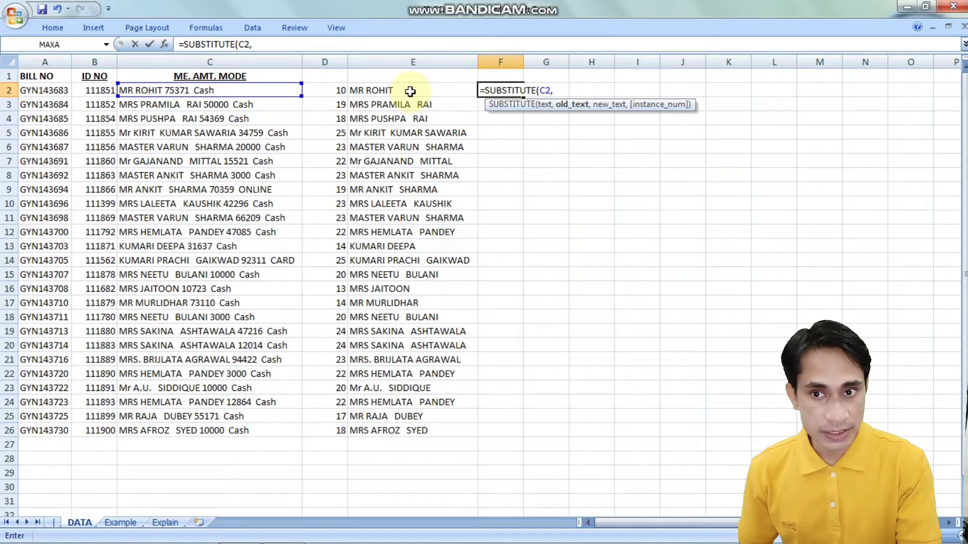
click(410, 92)
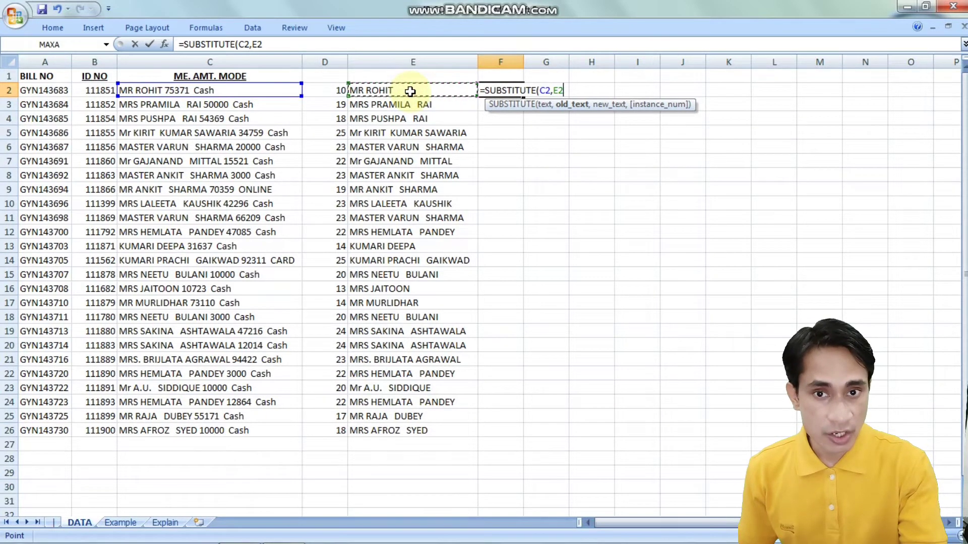
text(,)
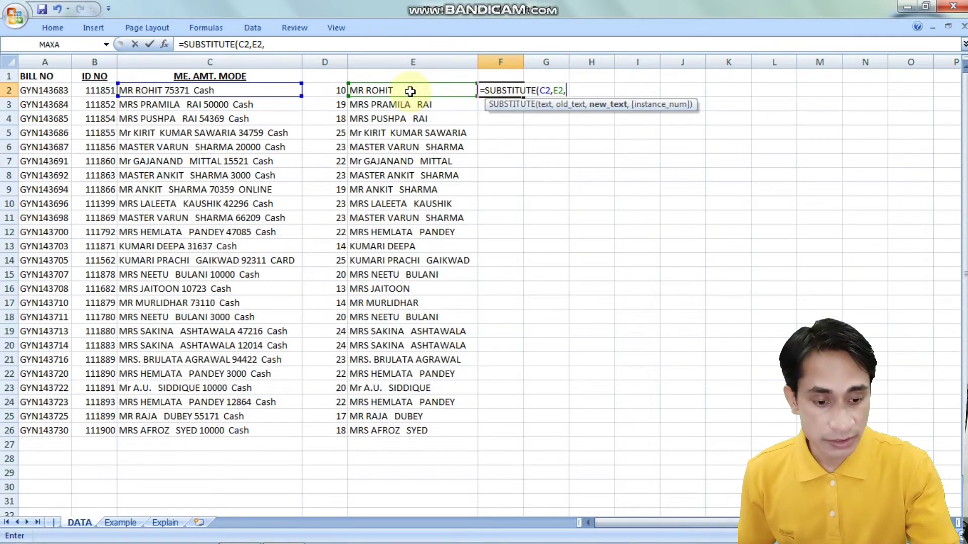
text("")
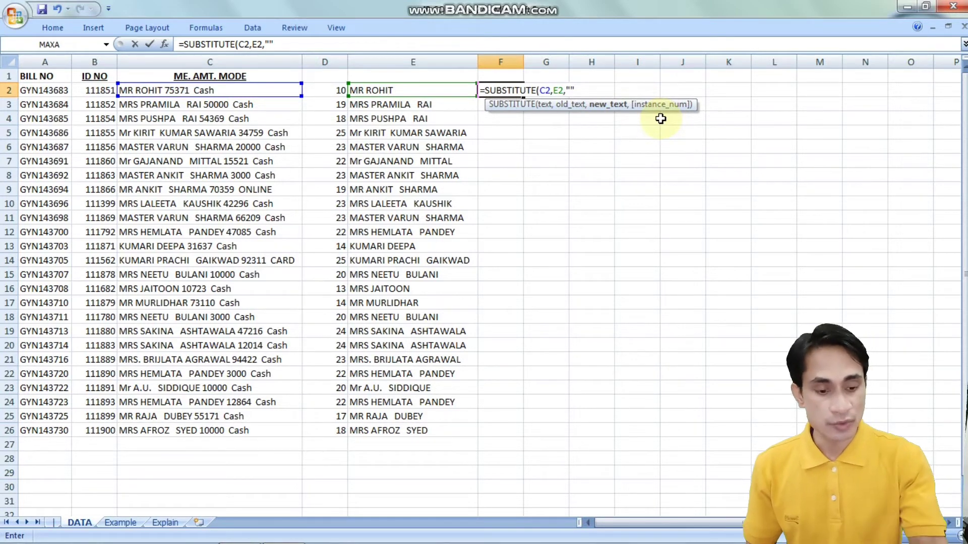
text())
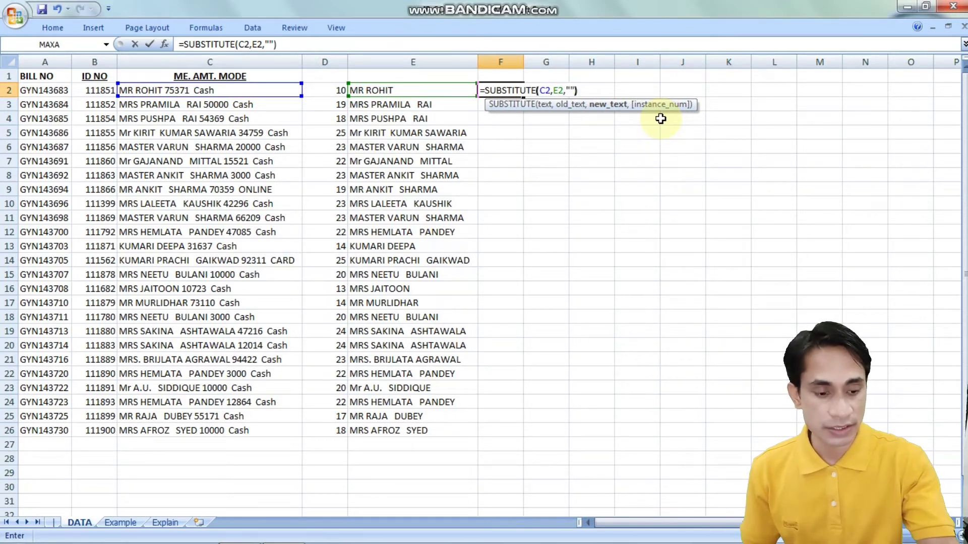
key(Return)
key(Up)
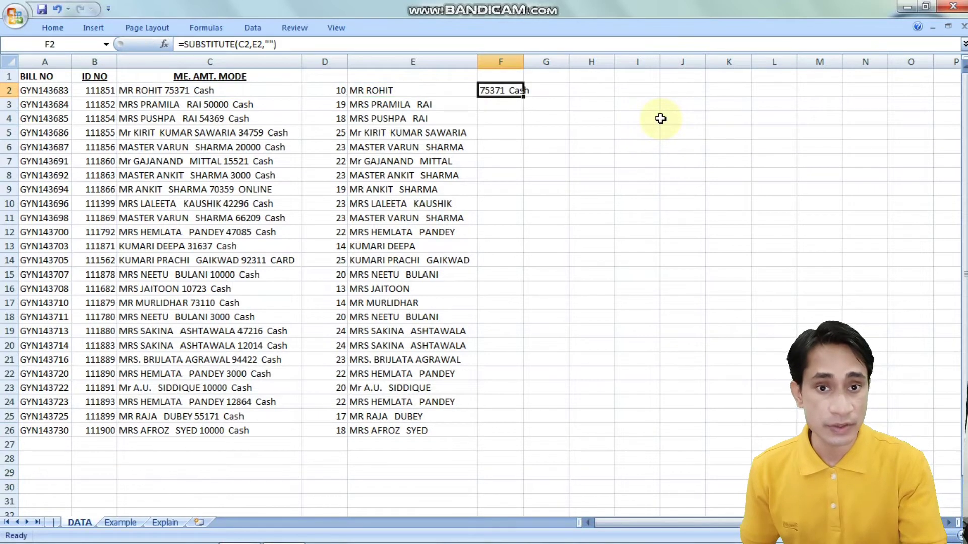
Fill the SUBSTITUTE formula from F2 down to F26 and widen column F to show all amount and mode text.
double_click(523, 56)
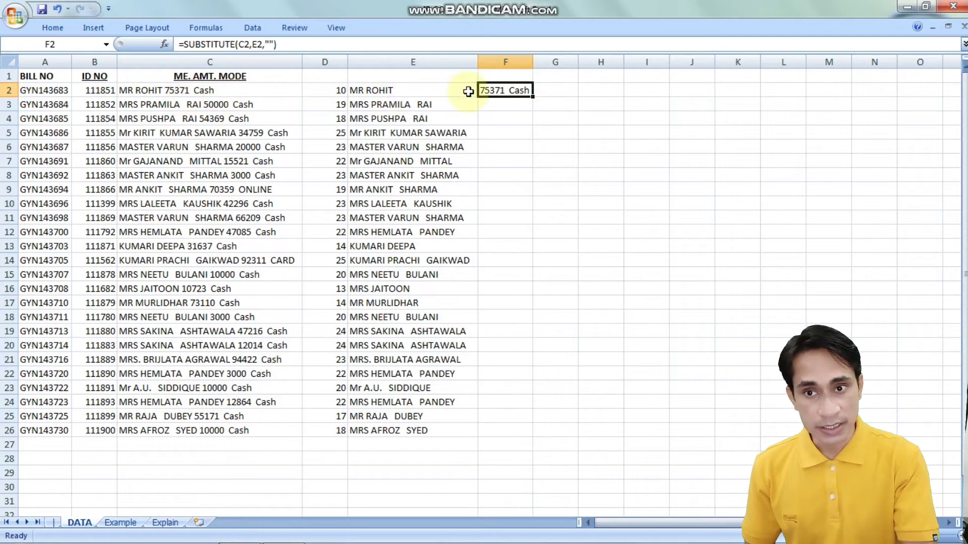
double_click(534, 96)
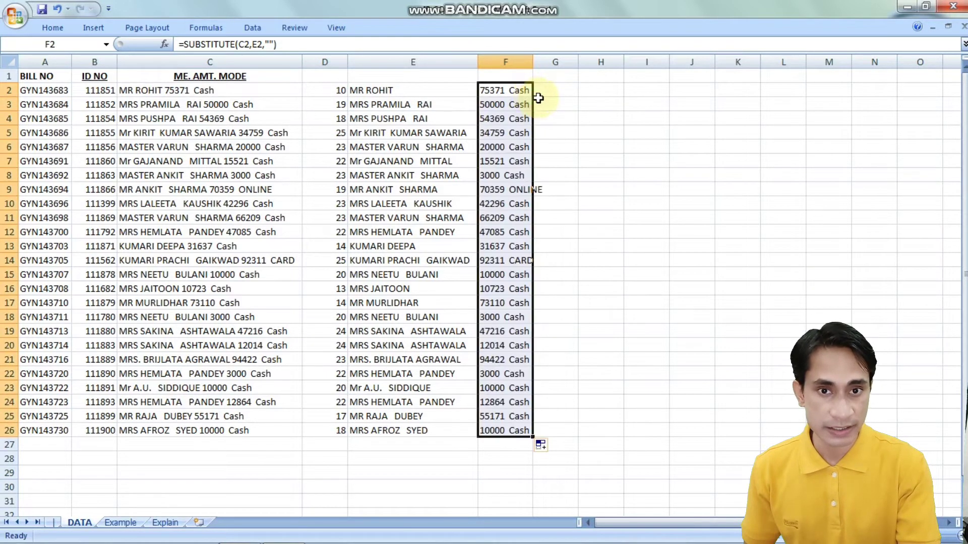
drag(530, 61, 546, 61)
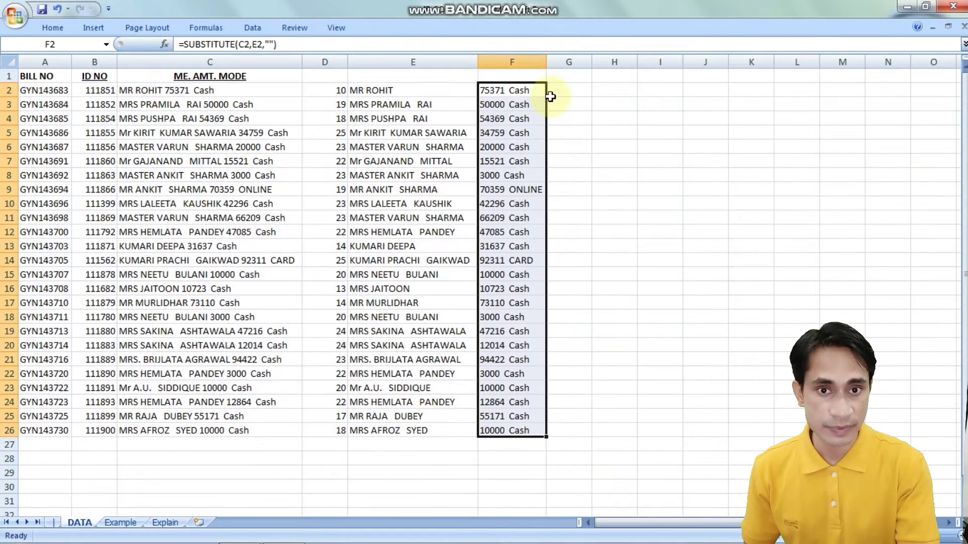
Examine the arguments of the SUBSTITUTE formula in F2 and compare them with the source text in C2.
click(524, 91)
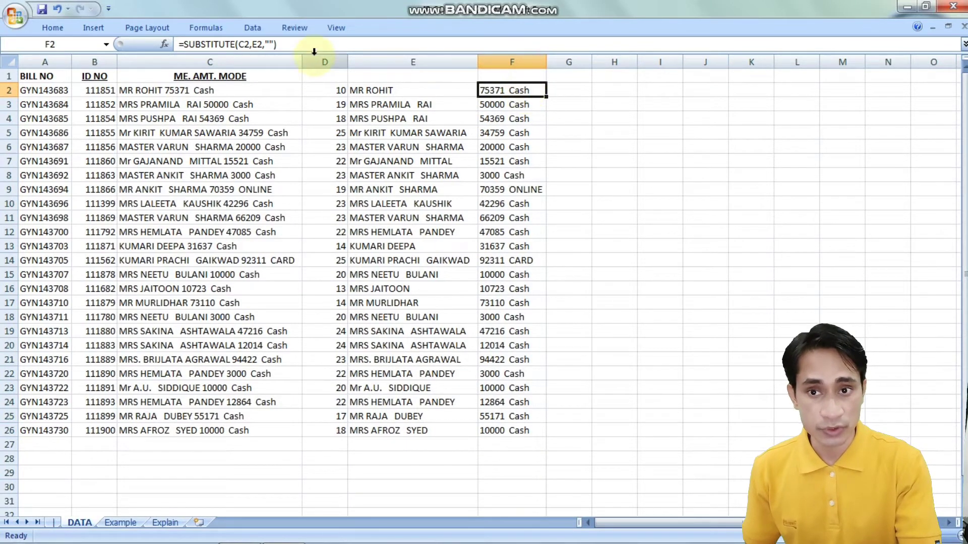
click(241, 44)
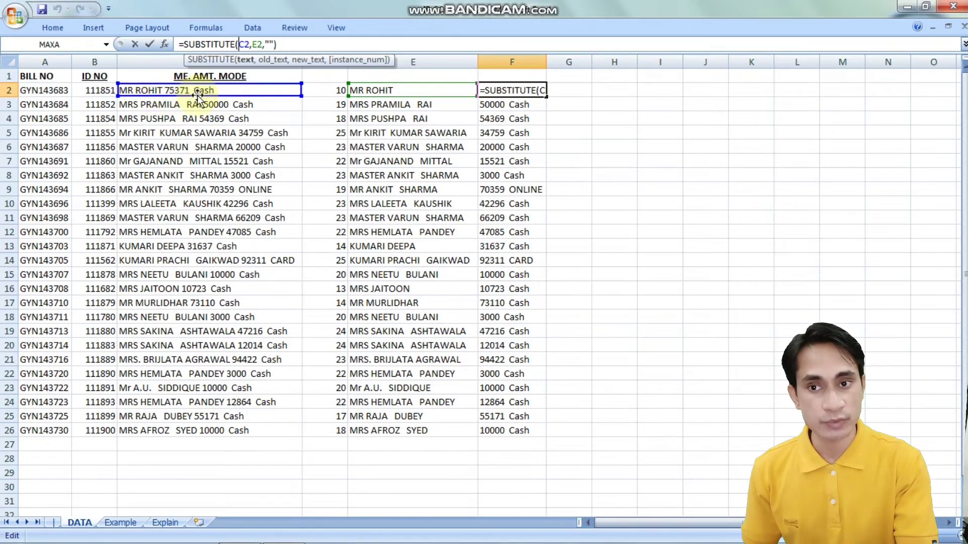
key(Return)
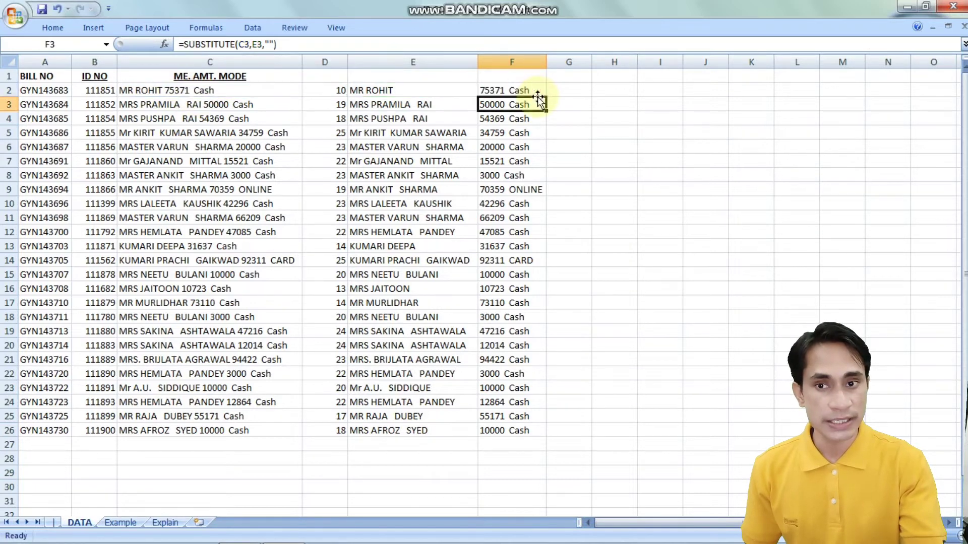
click(538, 91)
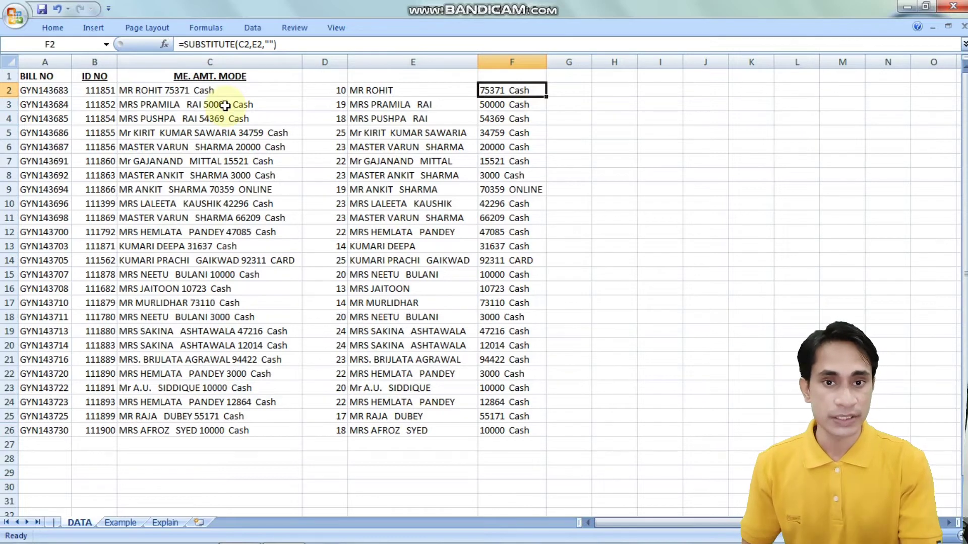
key(Right)
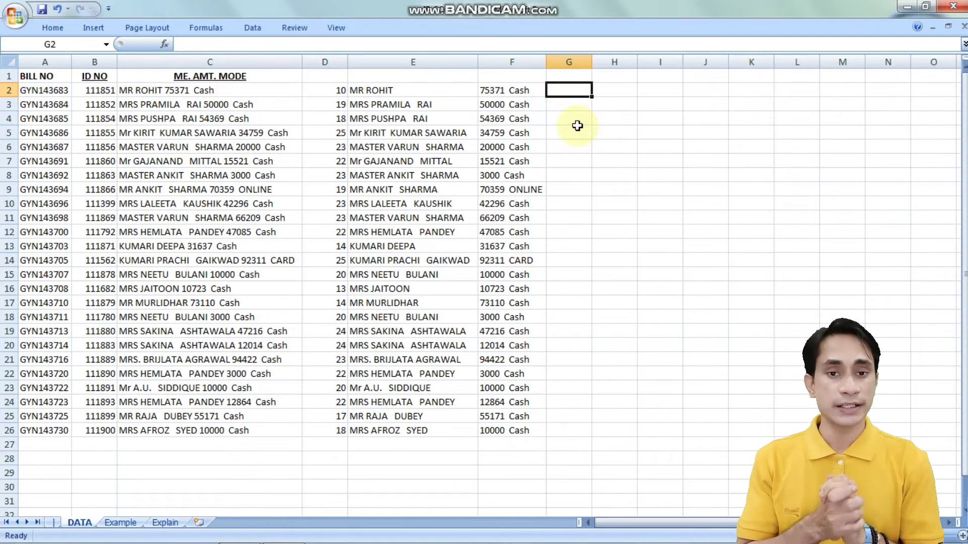
click(523, 90)
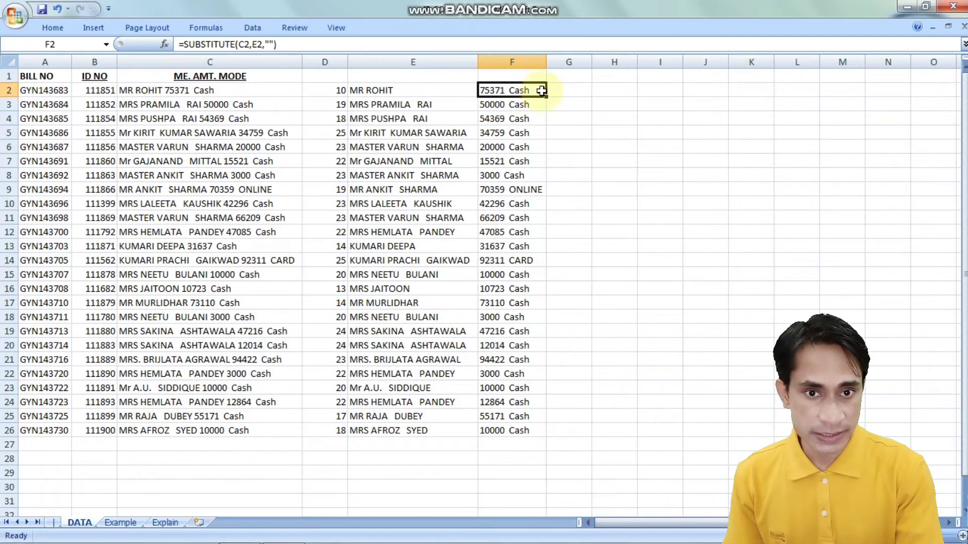
Enter =FIND(" ",F2) in G2 to locate the first space after the amount.
click(557, 91)
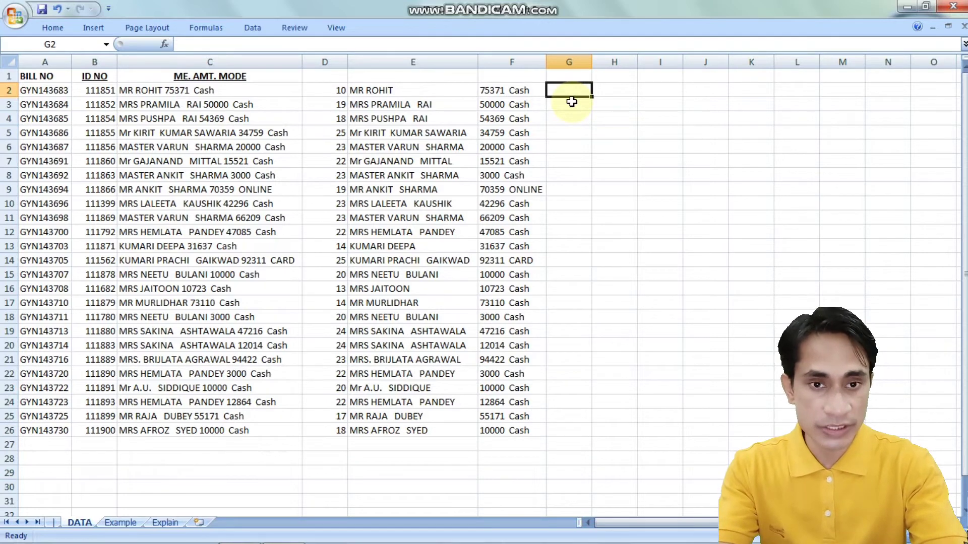
text(=FIND()
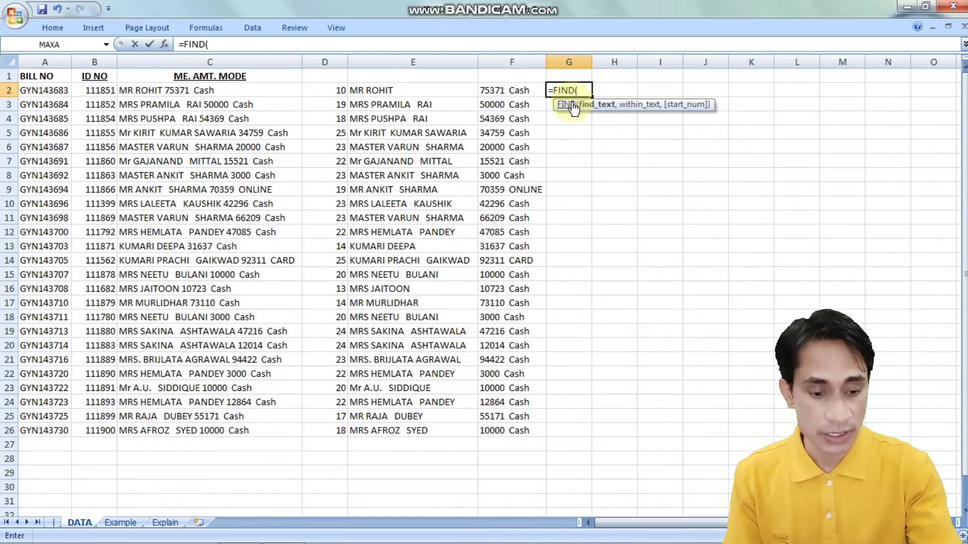
text(")
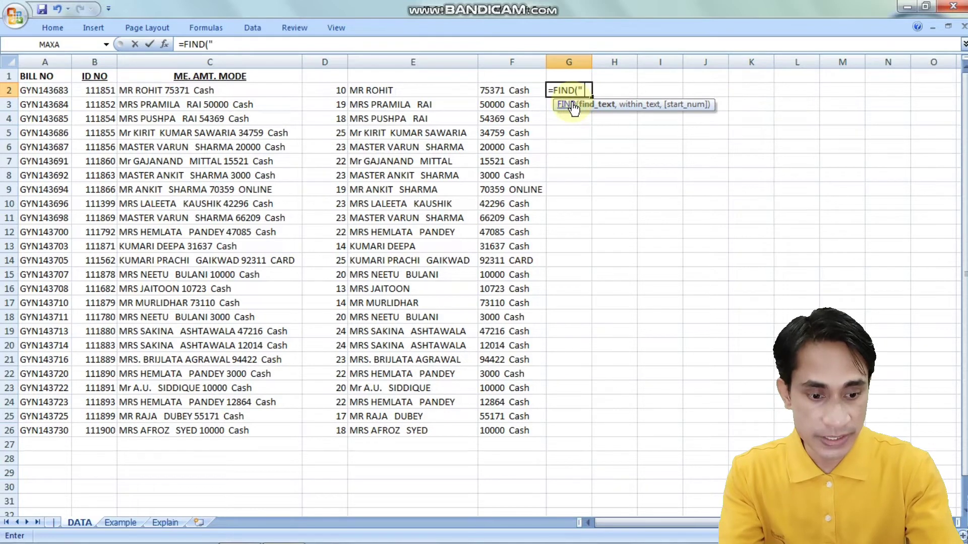
text( ",)
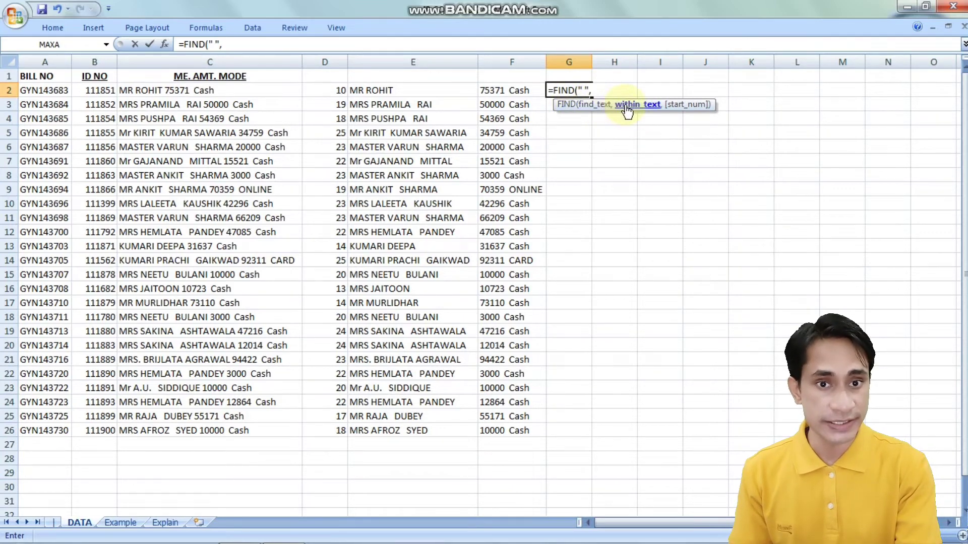
click(498, 89)
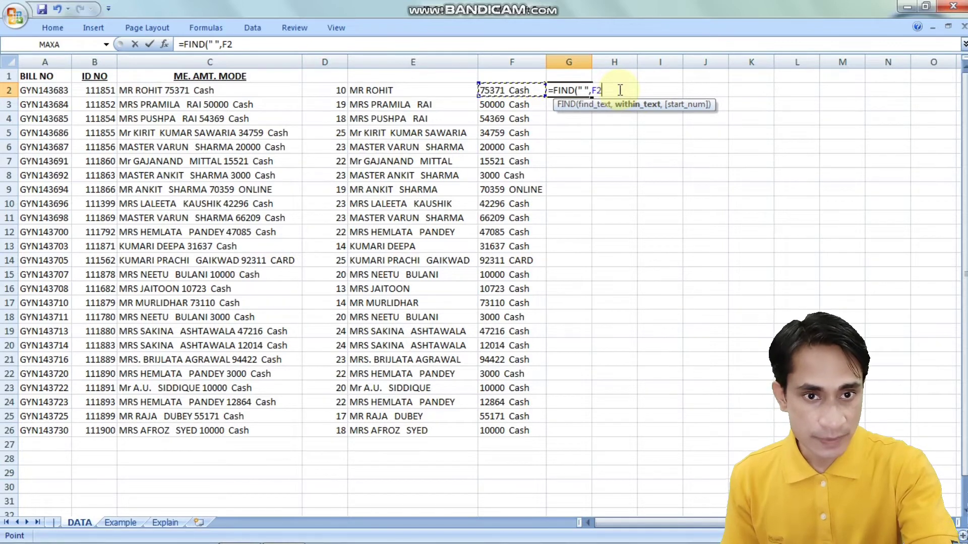
text())
key(Return)
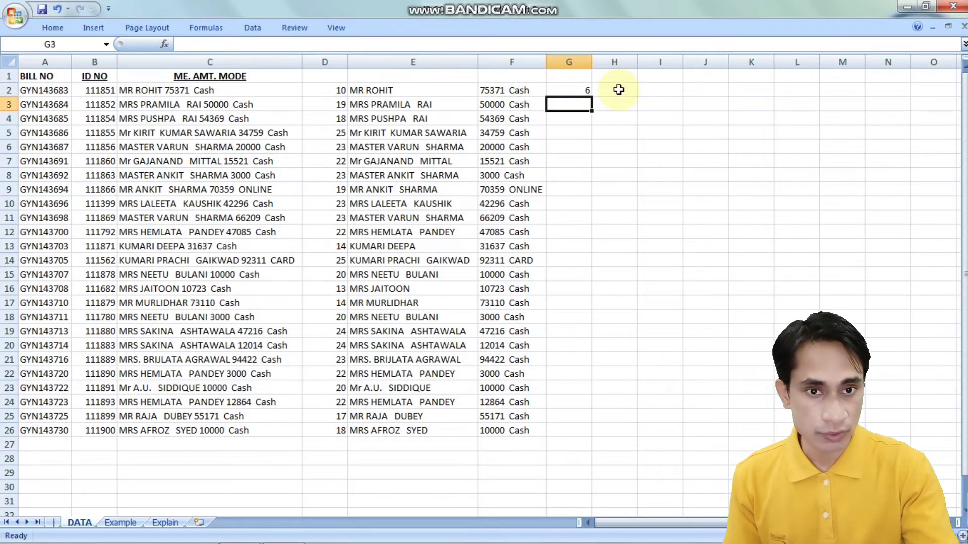
key(Up)
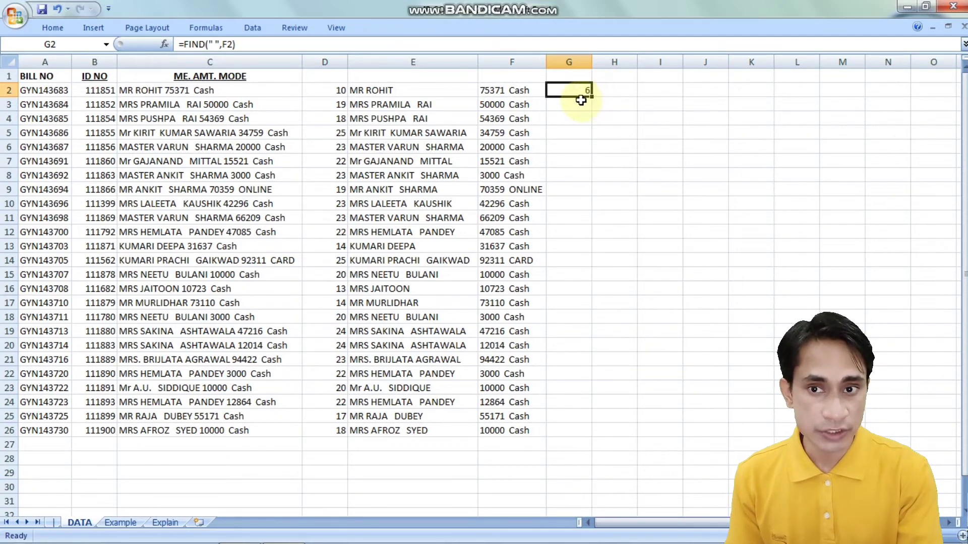
Change the G2 formula to =LEFT(F2,FIND(" ",F2)) to extract the amount, and fill it down to G26.
click(185, 44)
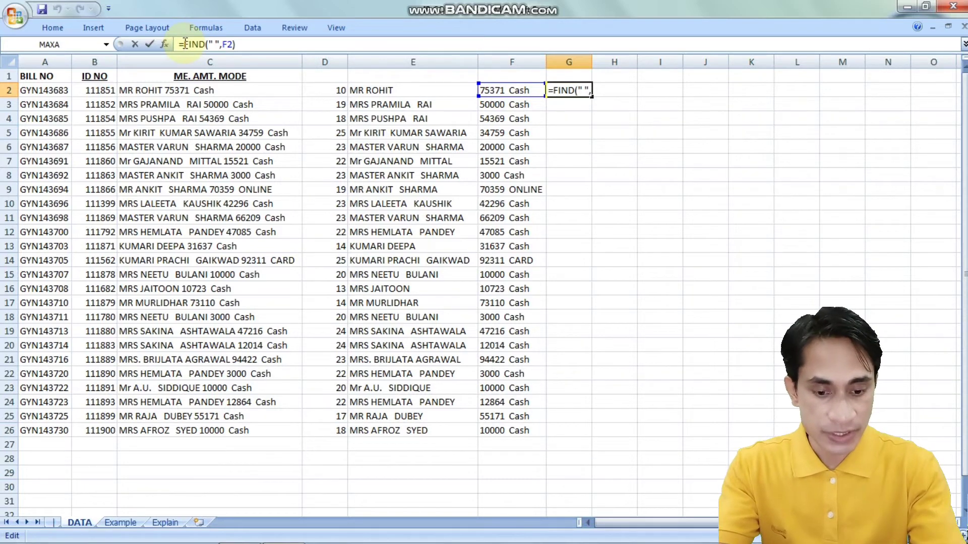
text(LEFT()
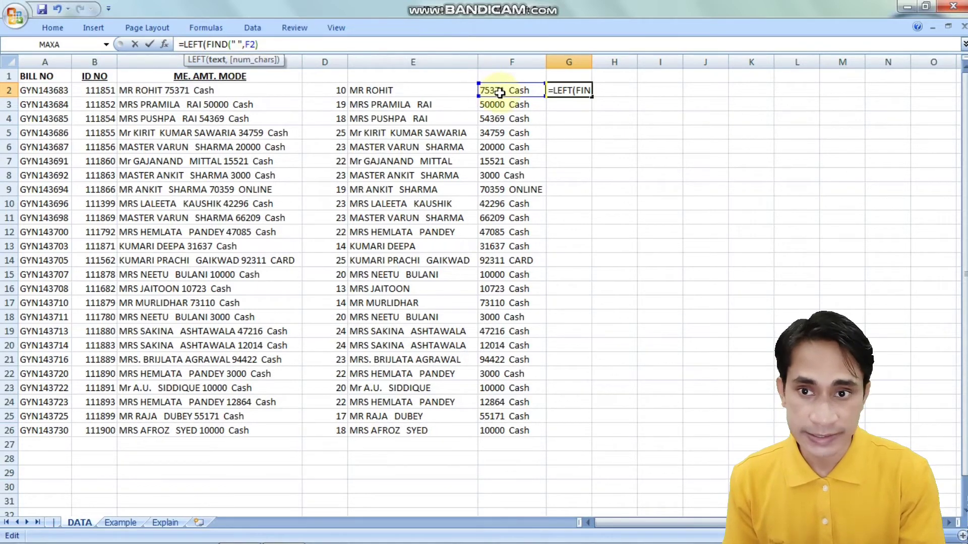
click(499, 92)
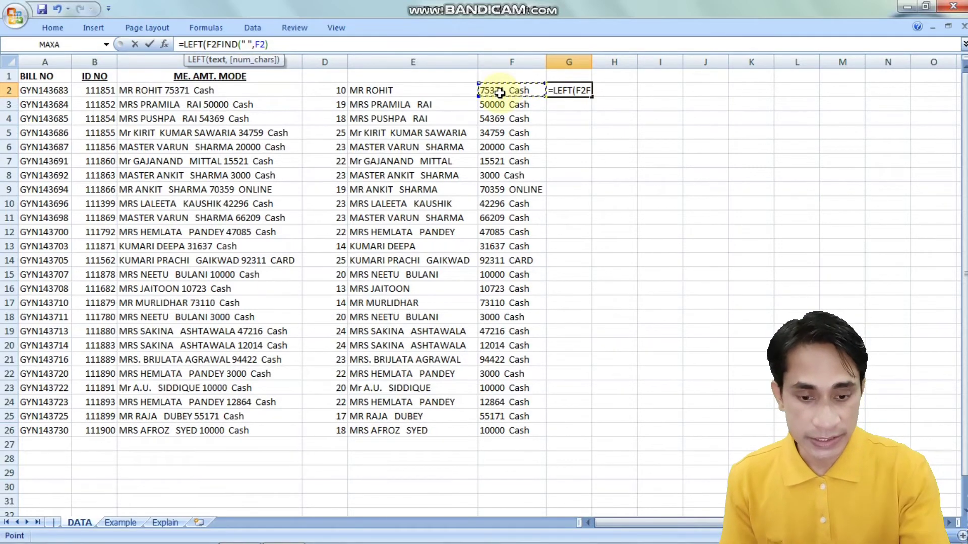
text(,)
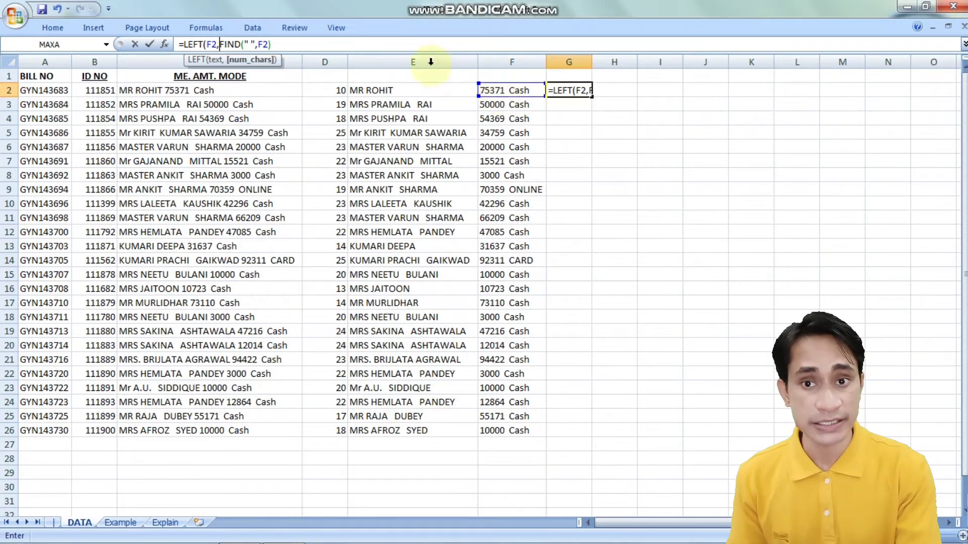
click(321, 44)
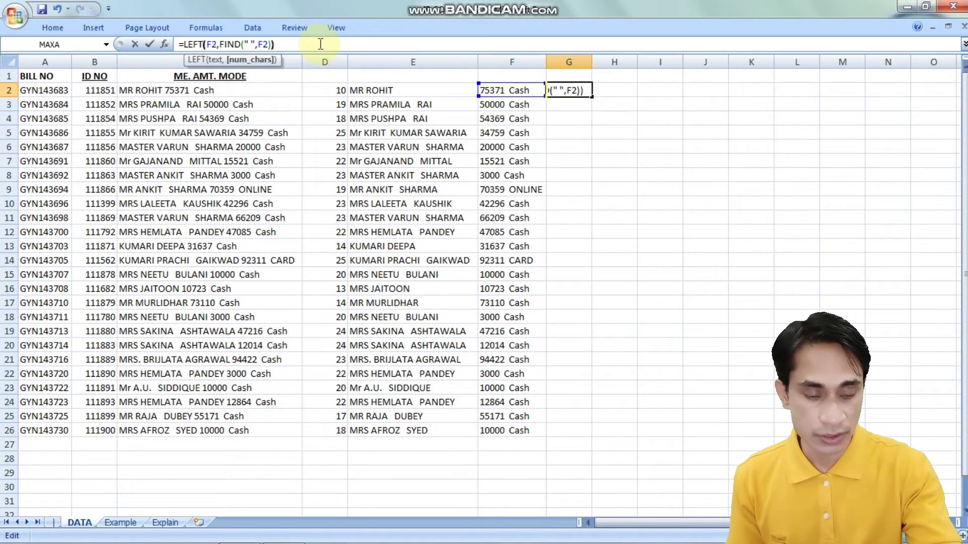
key(Return)
key(Up)
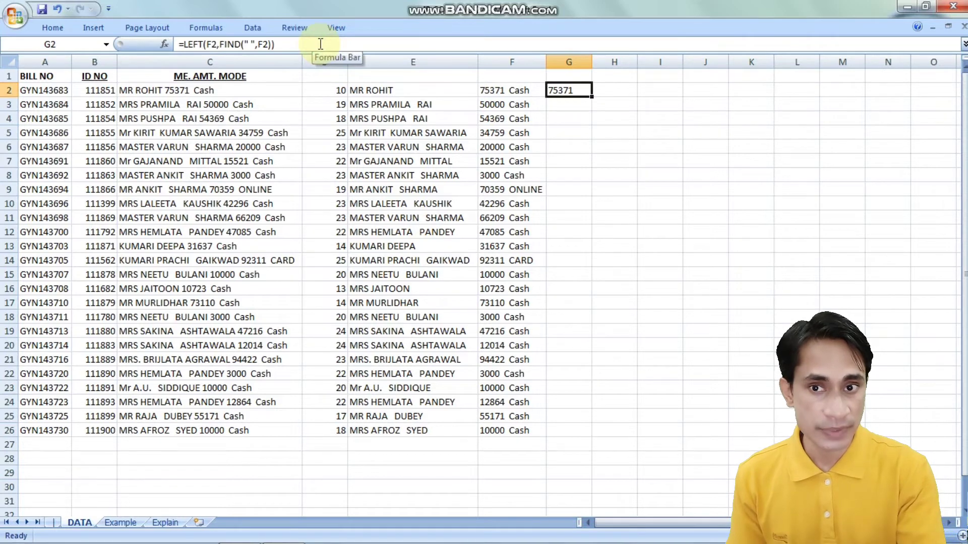
double_click(592, 96)
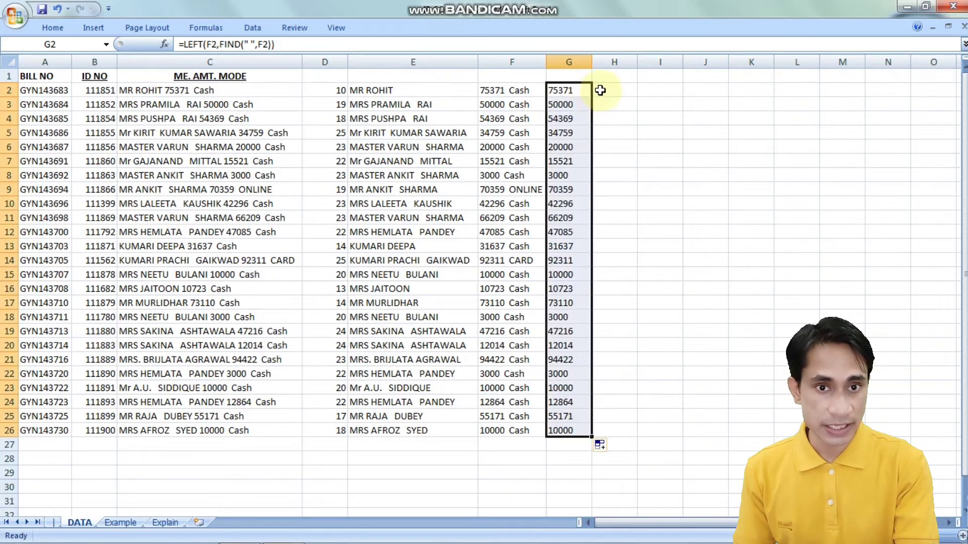
Enter =LEN(G2) in H2 to count the characters in the extracted amount.
click(610, 90)
click(578, 91)
click(611, 91)
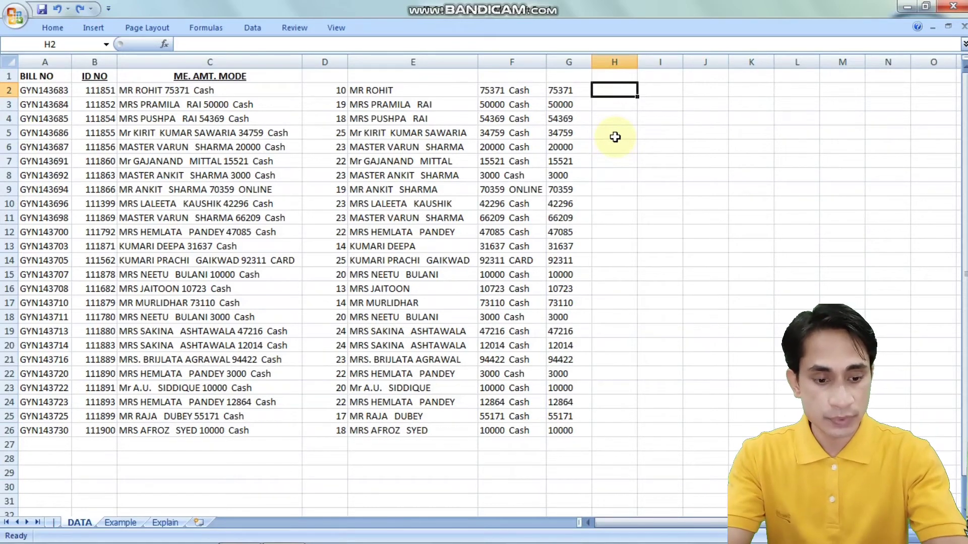
text(=LEN()
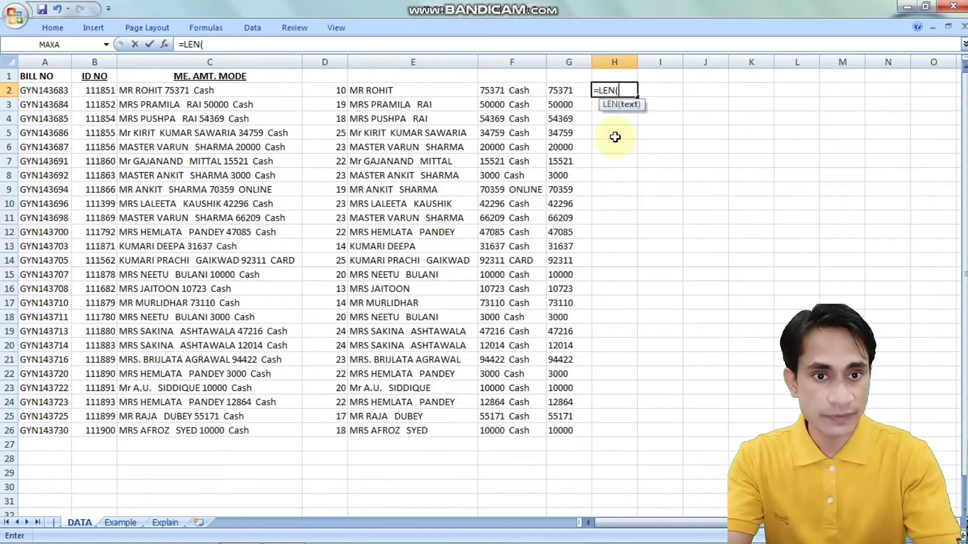
click(571, 91)
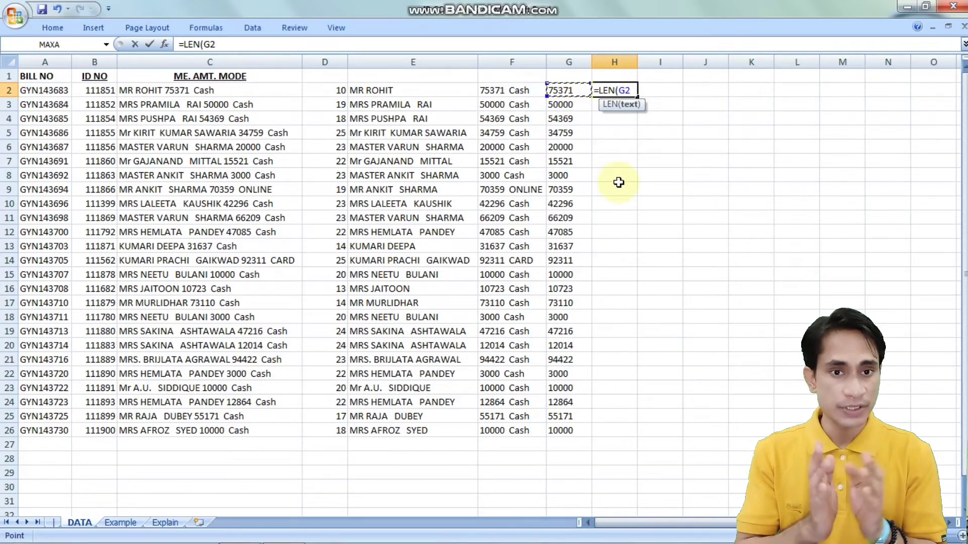
key(ctrl+Return)
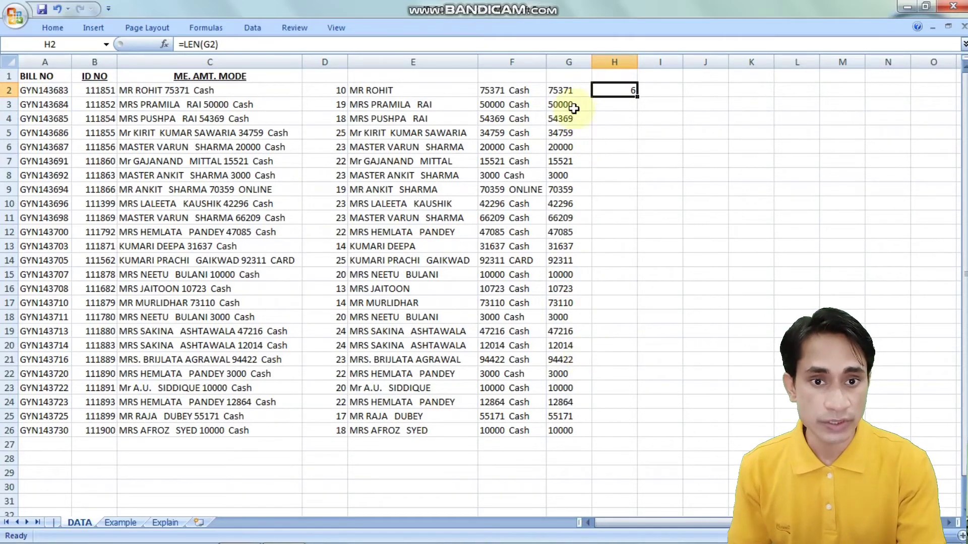
Change the G2 formula to =LEFT(F2,FIND(" ",F2)-1) to drop the trailing space, and fill it down to G26.
click(555, 89)
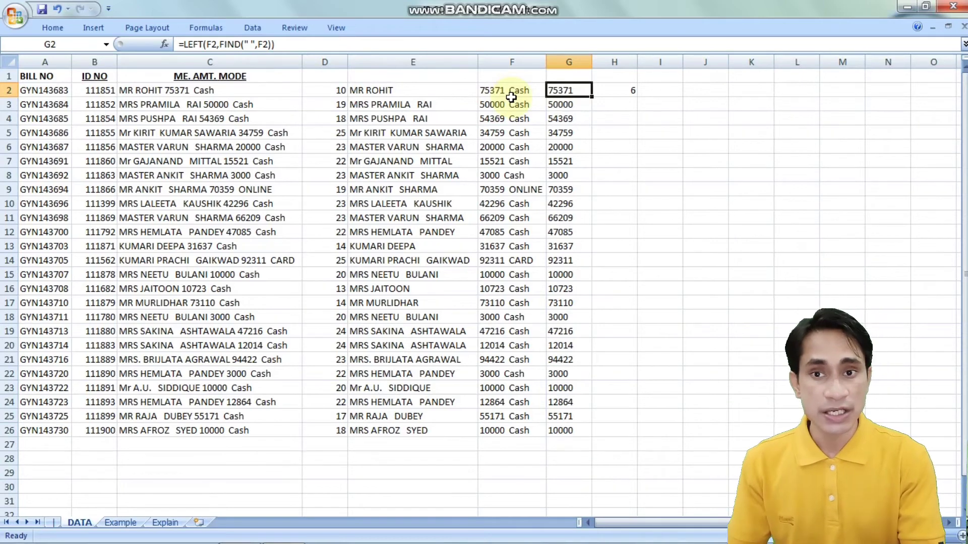
click(273, 44)
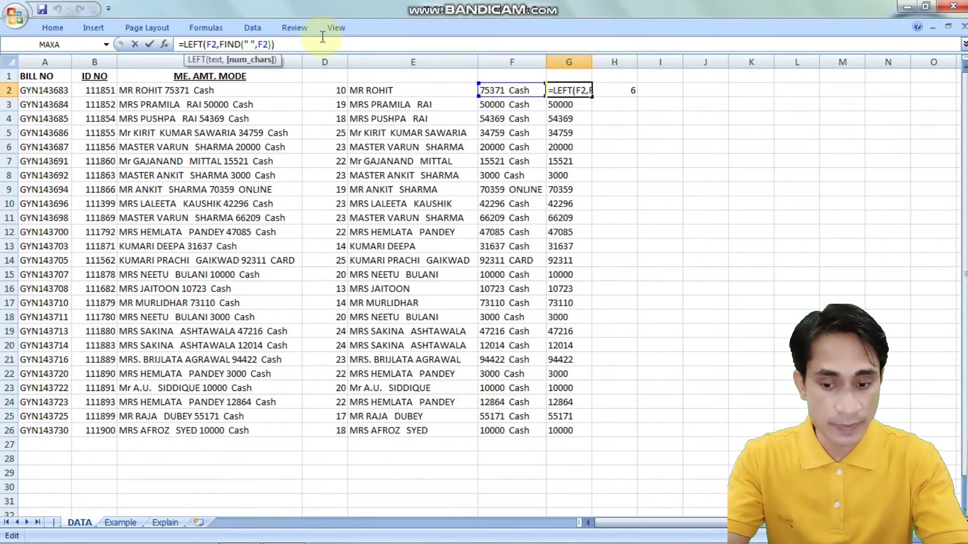
text(-1)
key(Return)
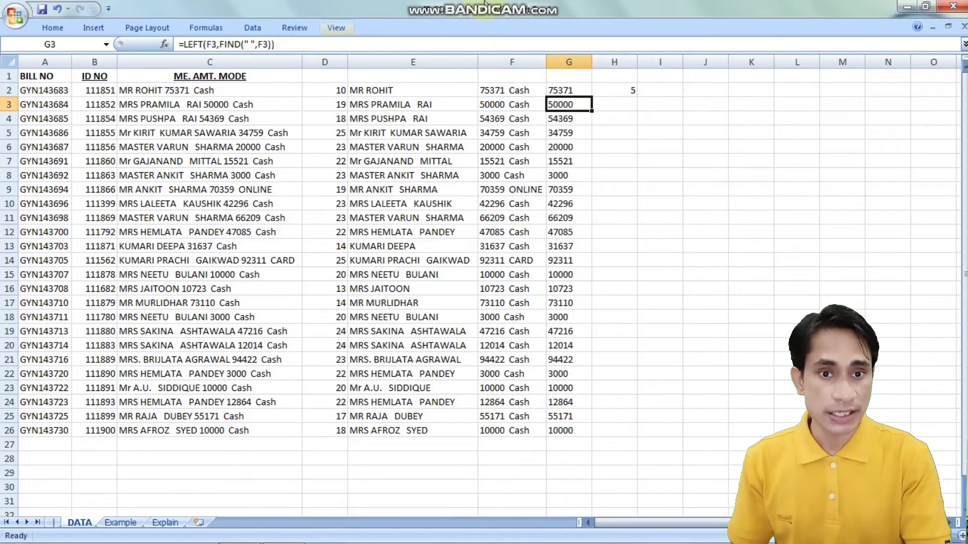
click(578, 90)
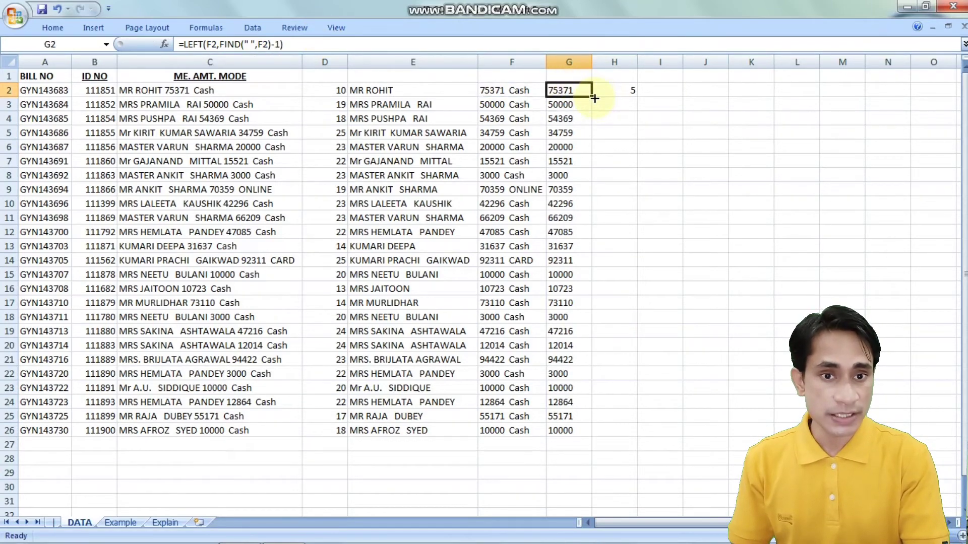
double_click(592, 97)
click(582, 93)
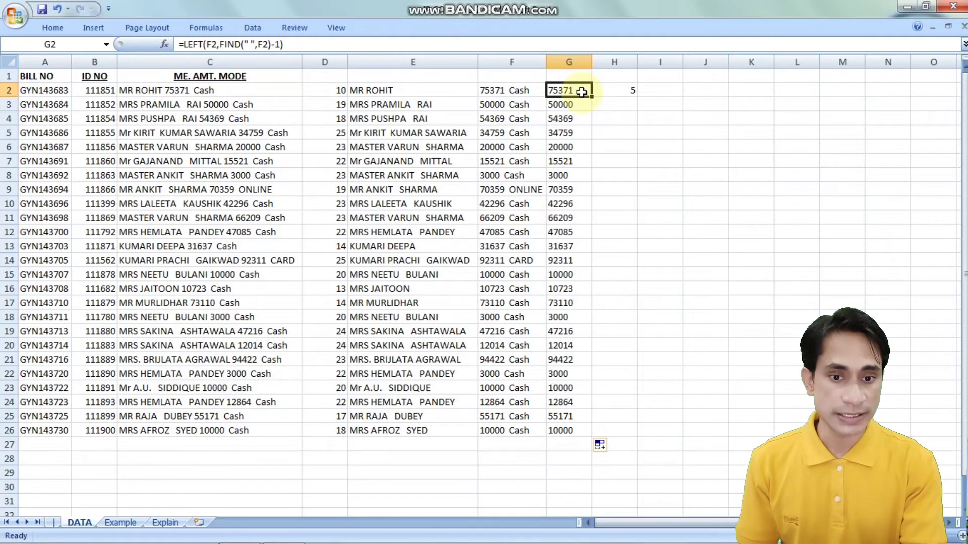
Enter =SUM(G2:G26) in G27 to total the extracted amounts.
click(568, 446)
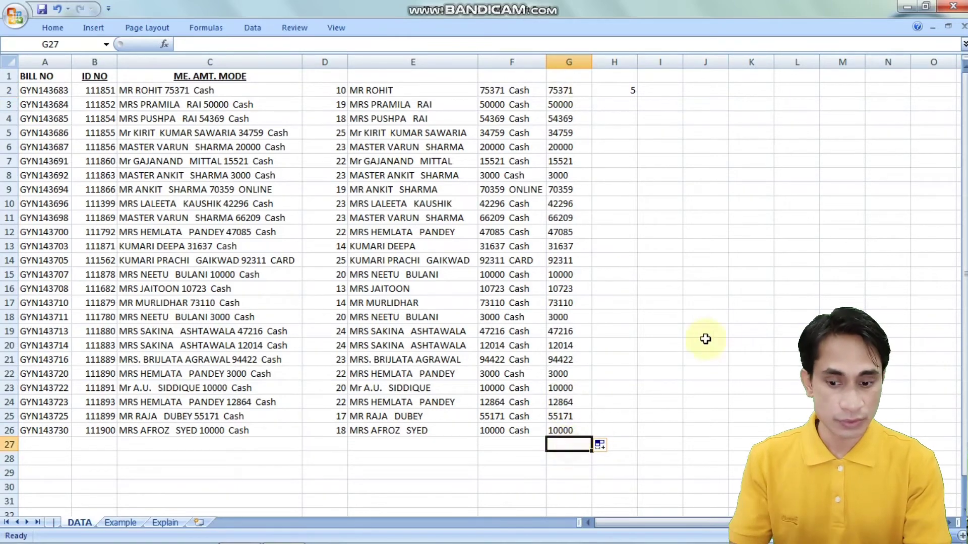
text(=SUM()
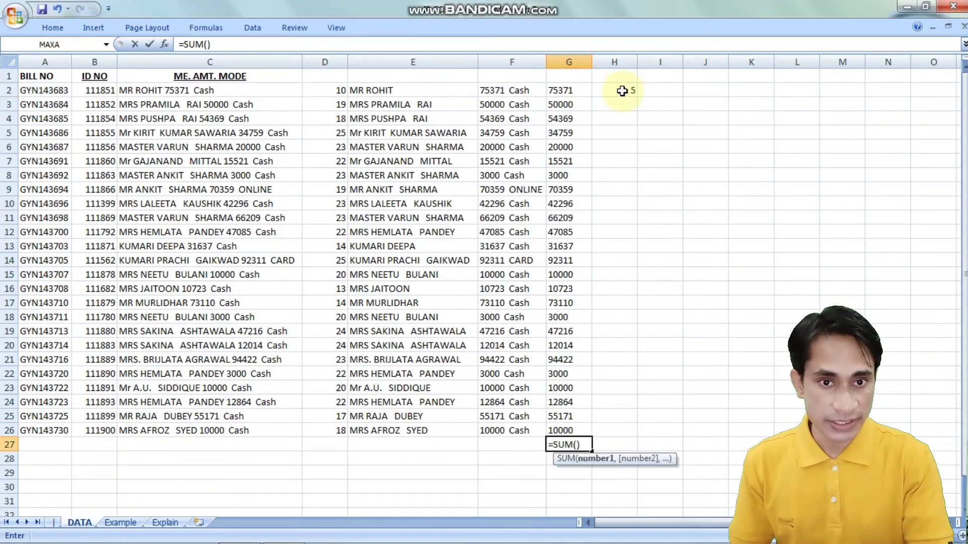
drag(575, 91, 575, 404)
key(Return)
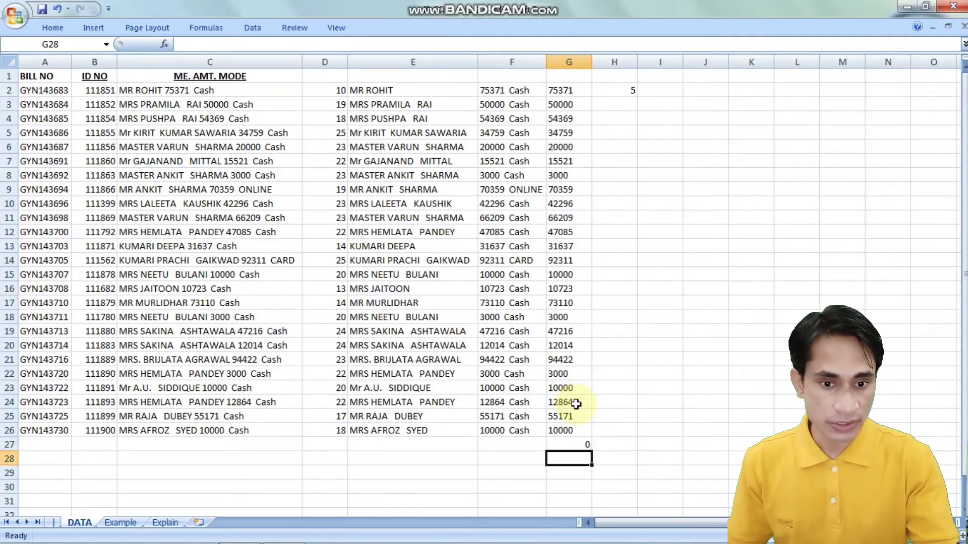
key(Up)
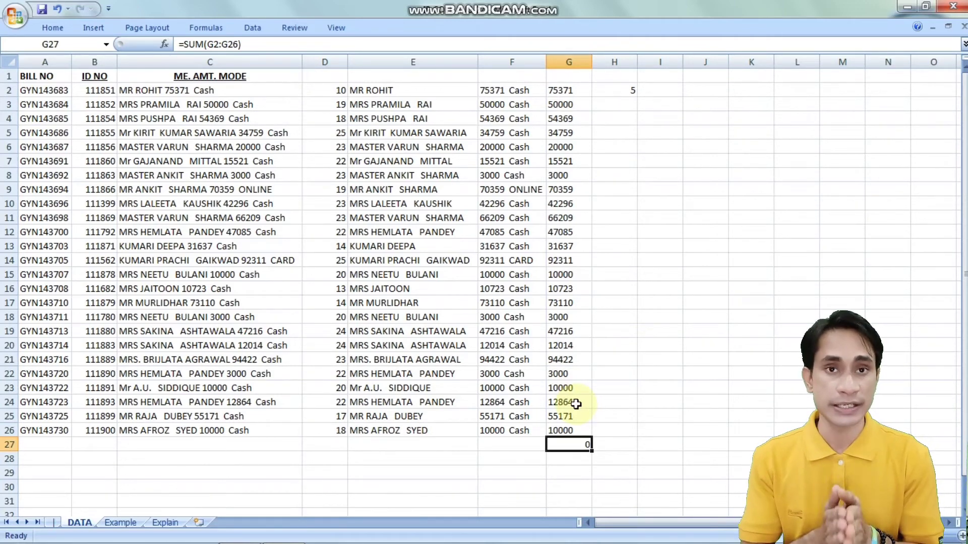
Wrap the G2 formula in VALUE so it reads =VALUE(LEFT(F2,FIND(" ",F2)-1)), converting the amount text to a number.
click(574, 91)
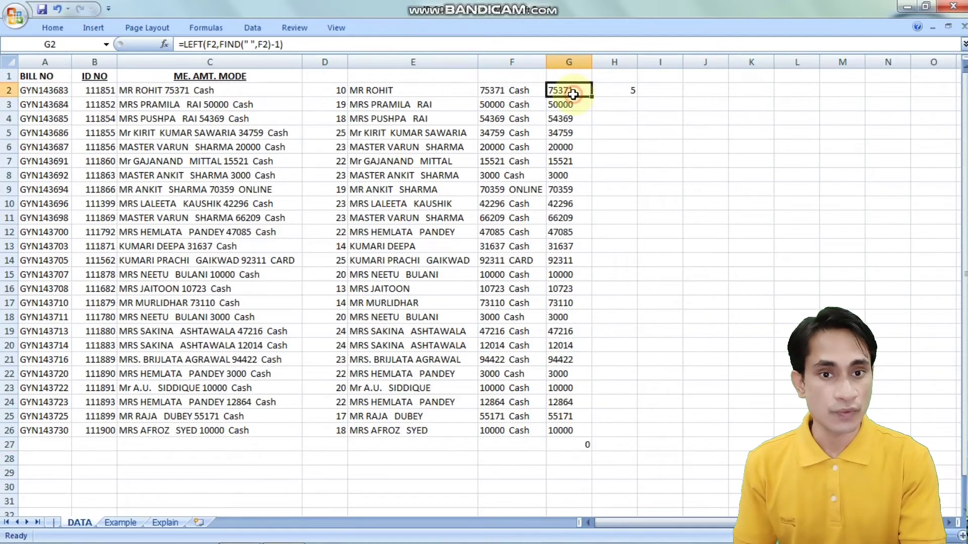
click(184, 45)
text(VL)
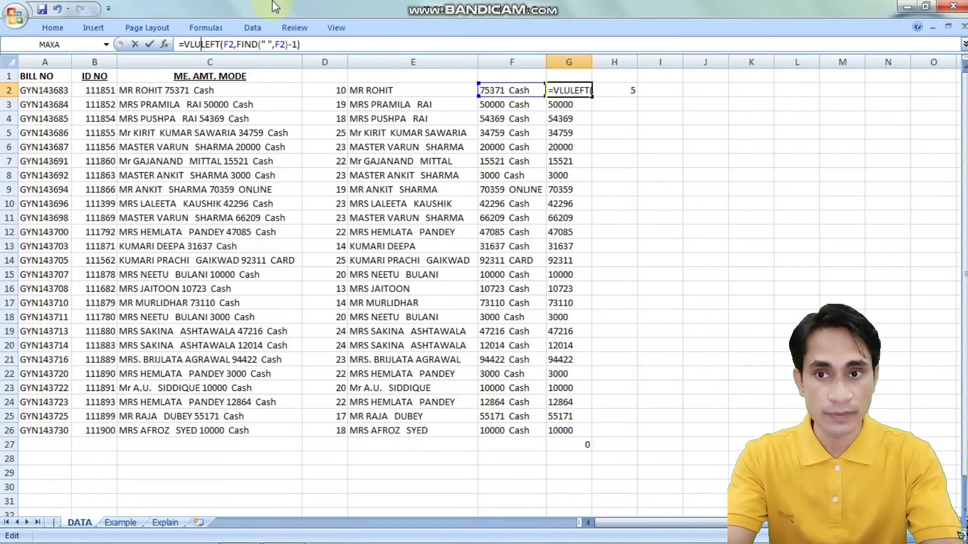
key(BackSpace)
text(ALUE()
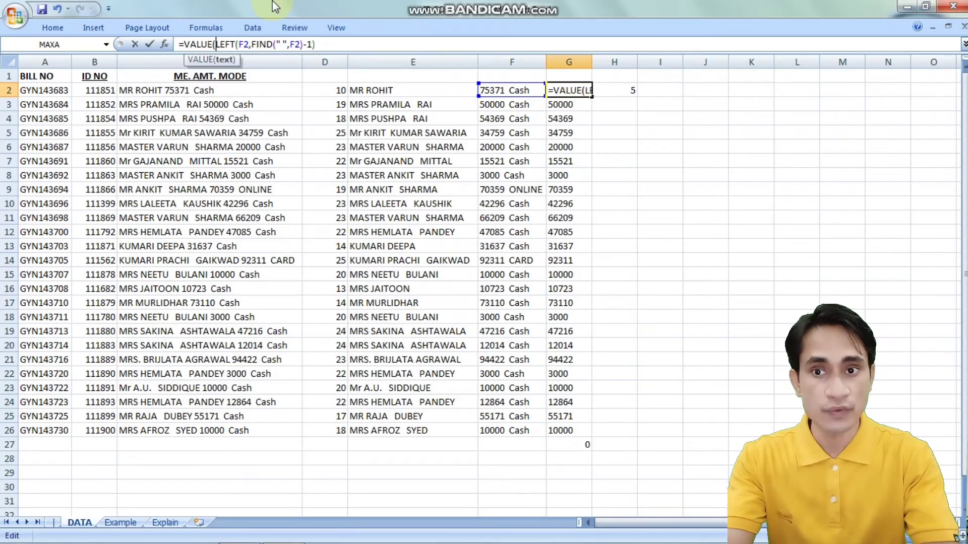
click(335, 45)
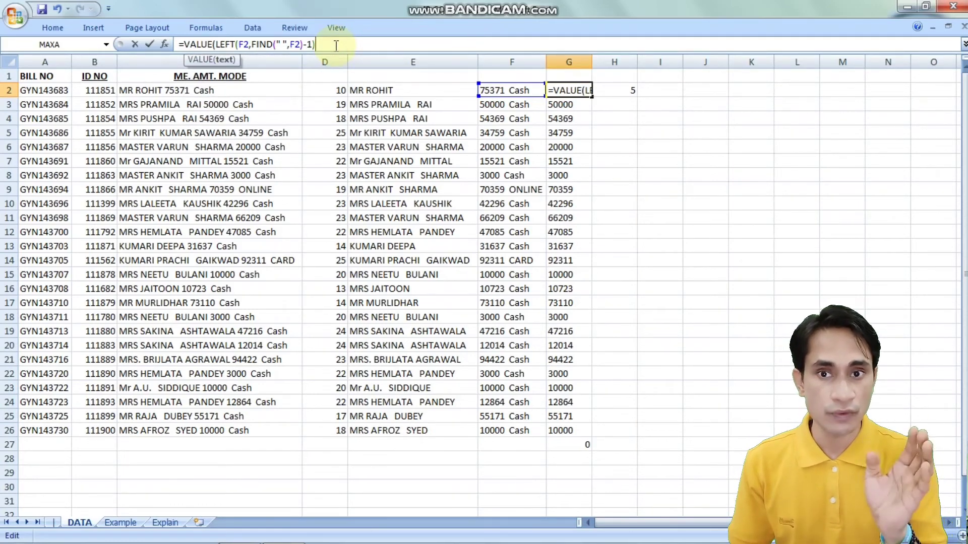
text())
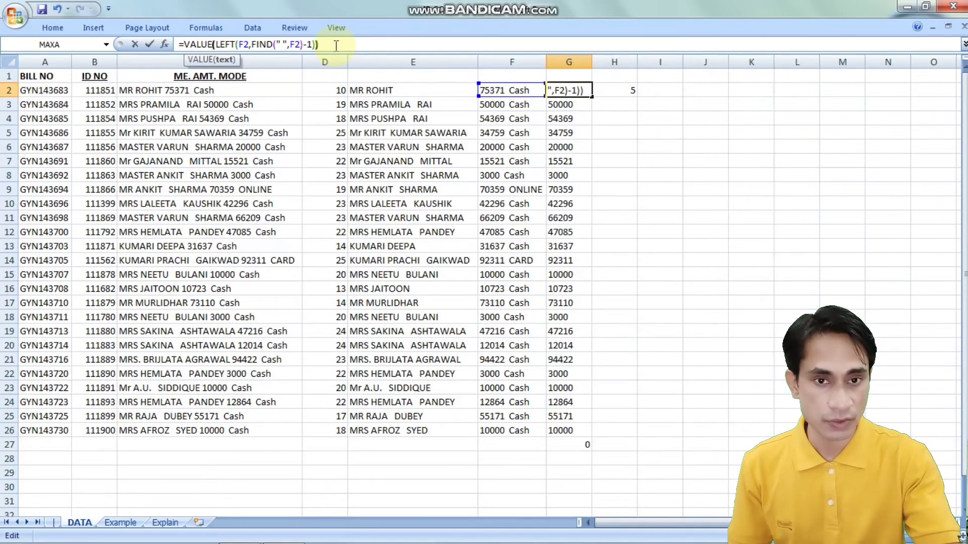
key(Return)
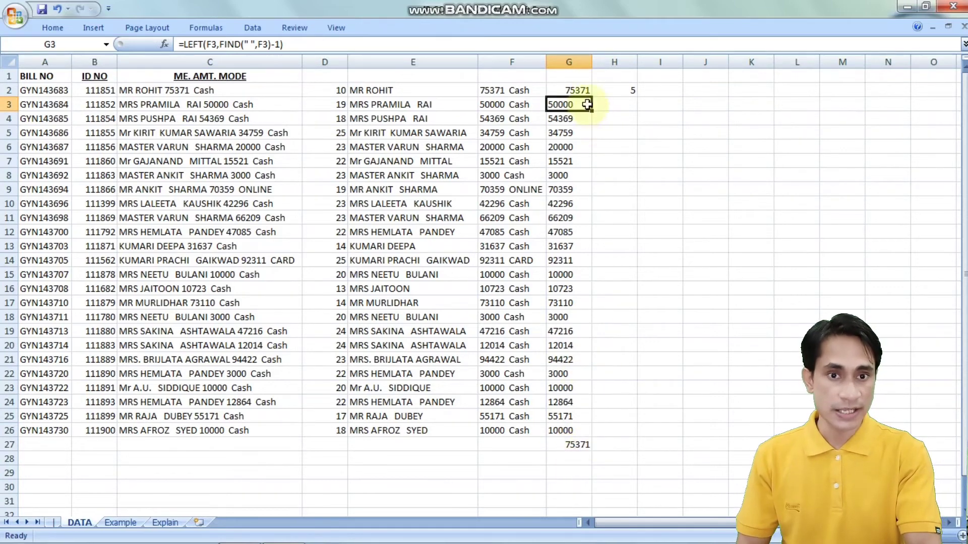
Fill the VALUE formula from G2 down to G26 and check the SUM total in G27.
click(579, 89)
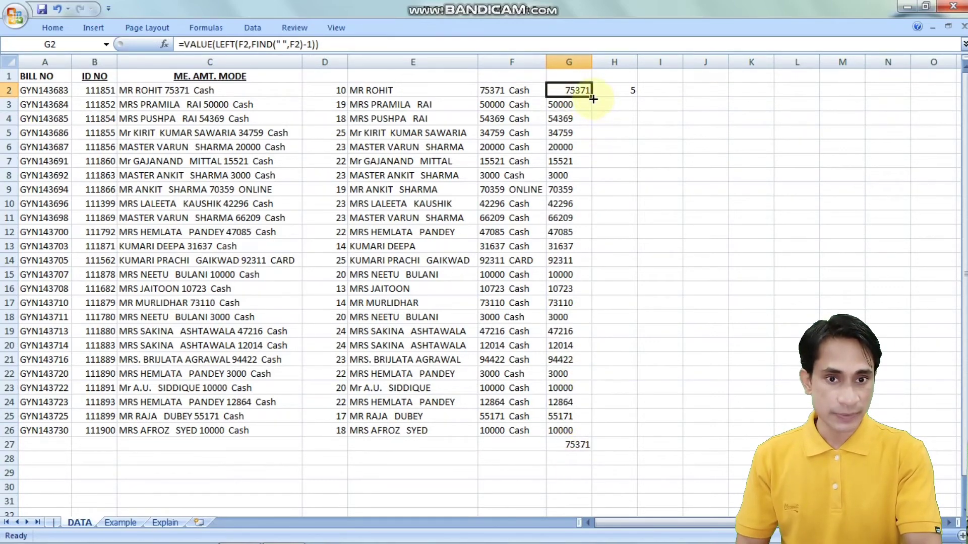
drag(594, 100, 578, 431)
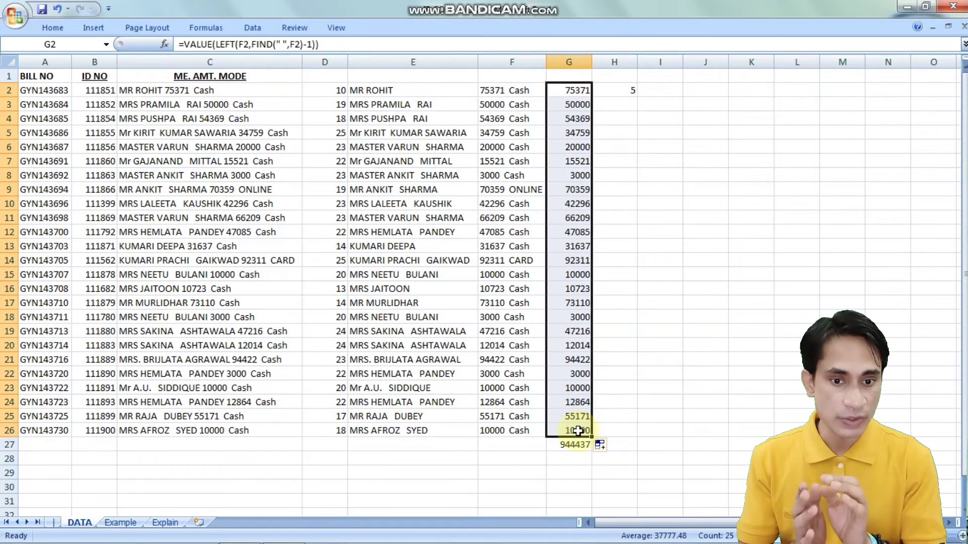
click(617, 430)
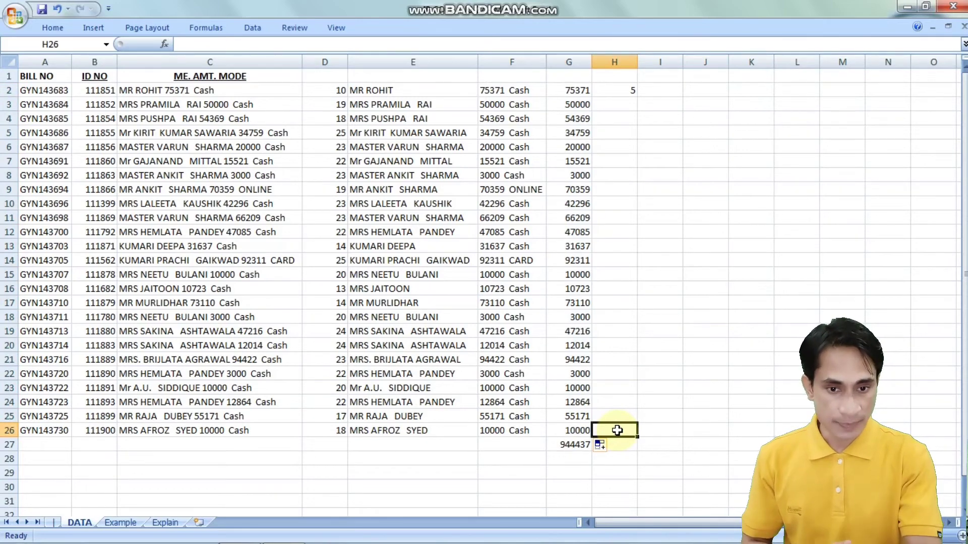
click(575, 444)
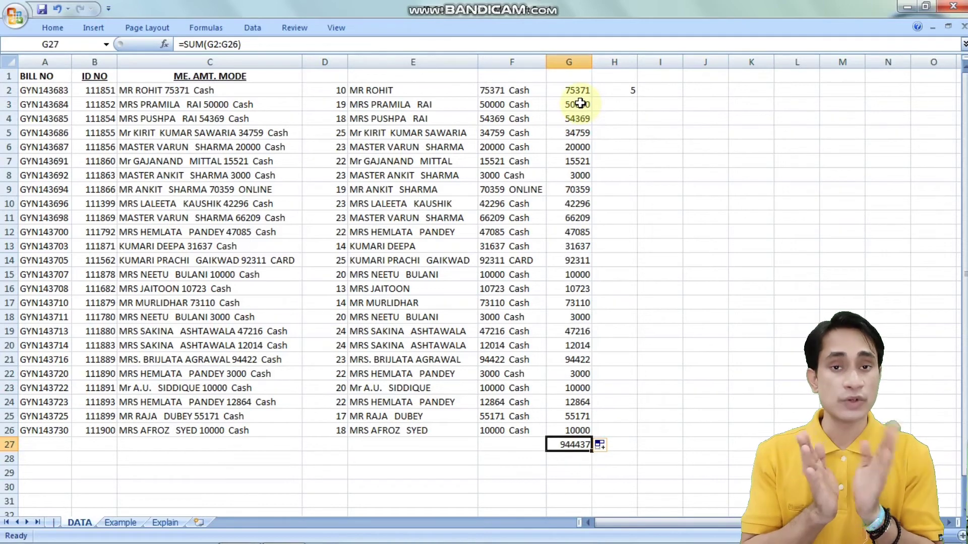
Replace the H2 formula with =SUBSTITUTE(F2,G2,"") to extract the payment mode, and fill it down to H27.
click(615, 91)
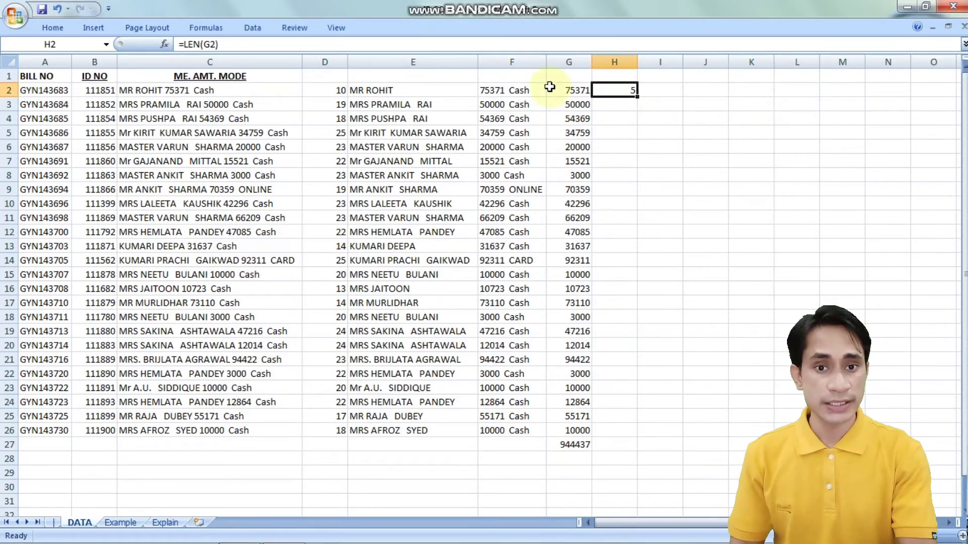
click(517, 92)
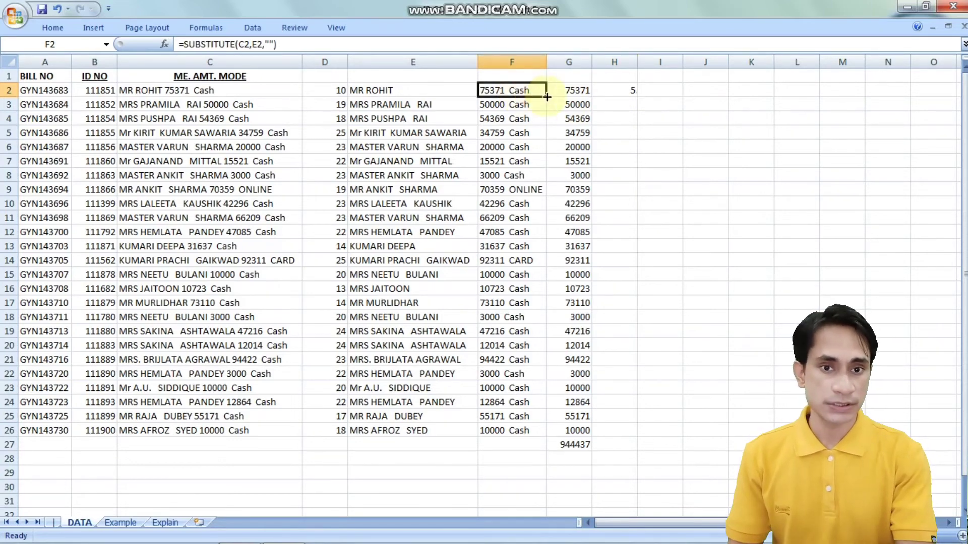
click(618, 90)
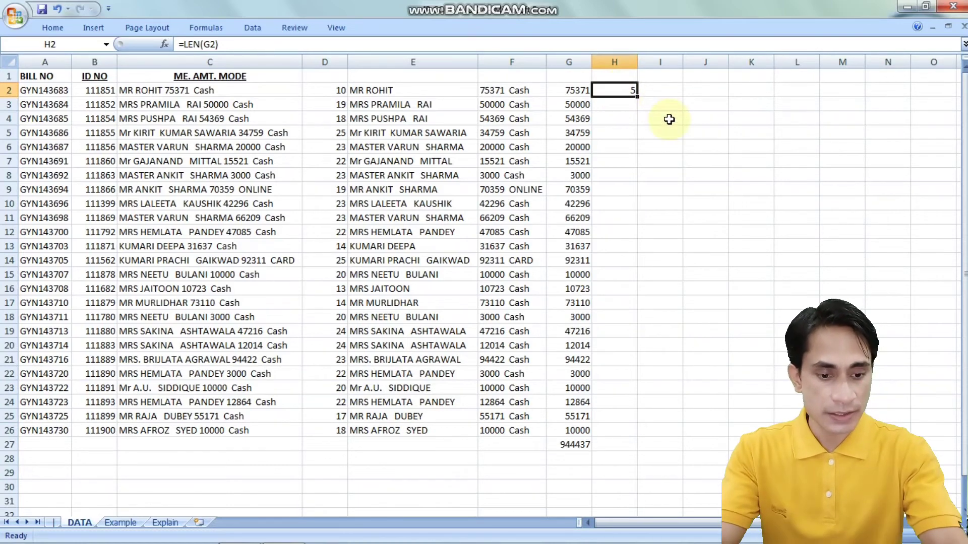
text(=SUBSTITUTE()
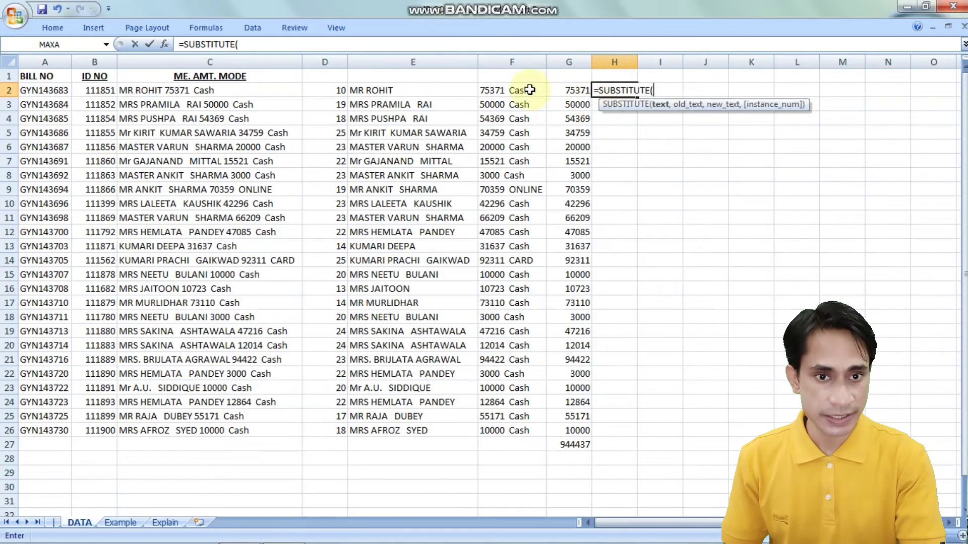
click(529, 90)
text(,)
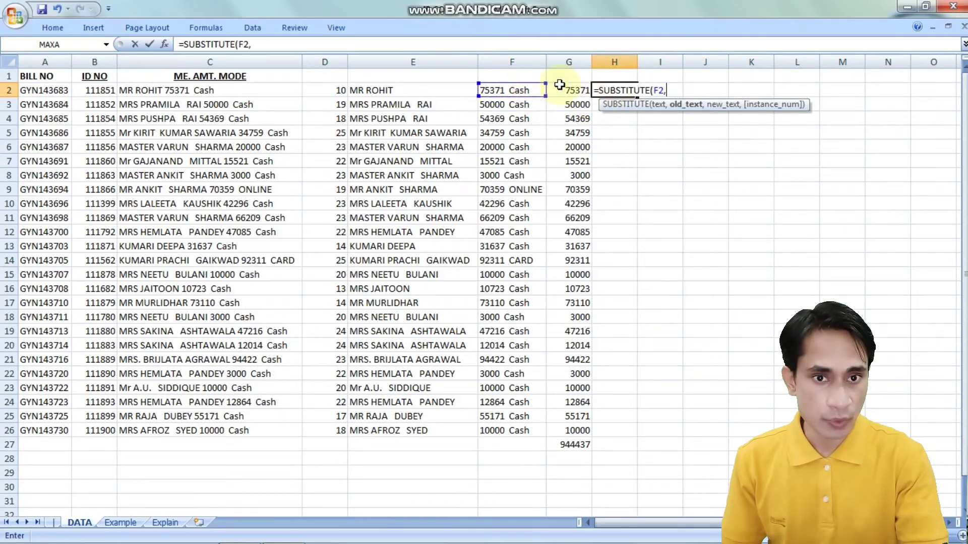
click(576, 88)
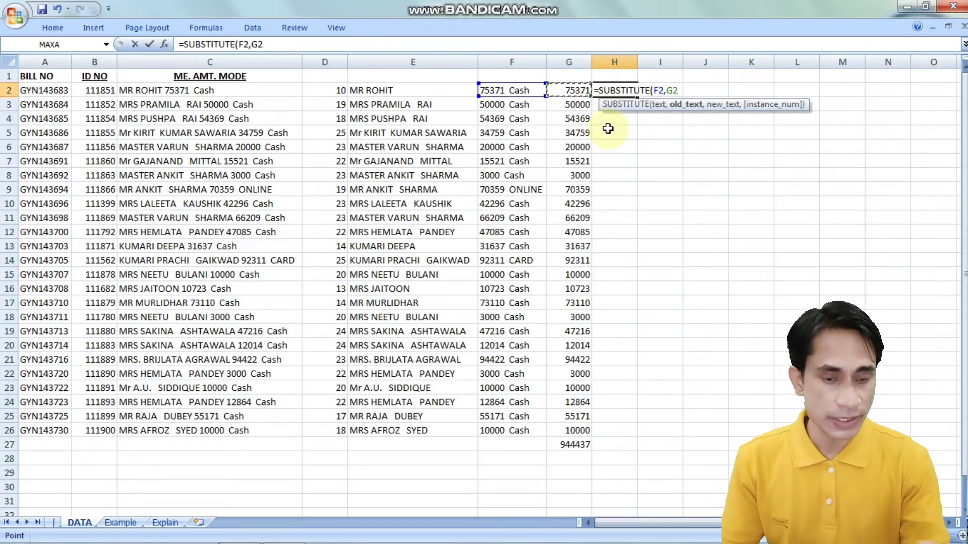
text(,)
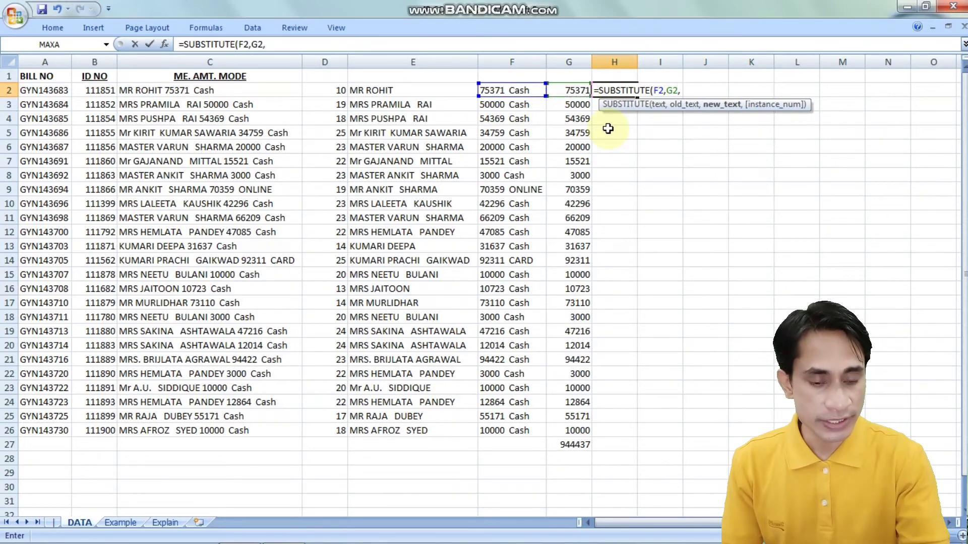
text("")
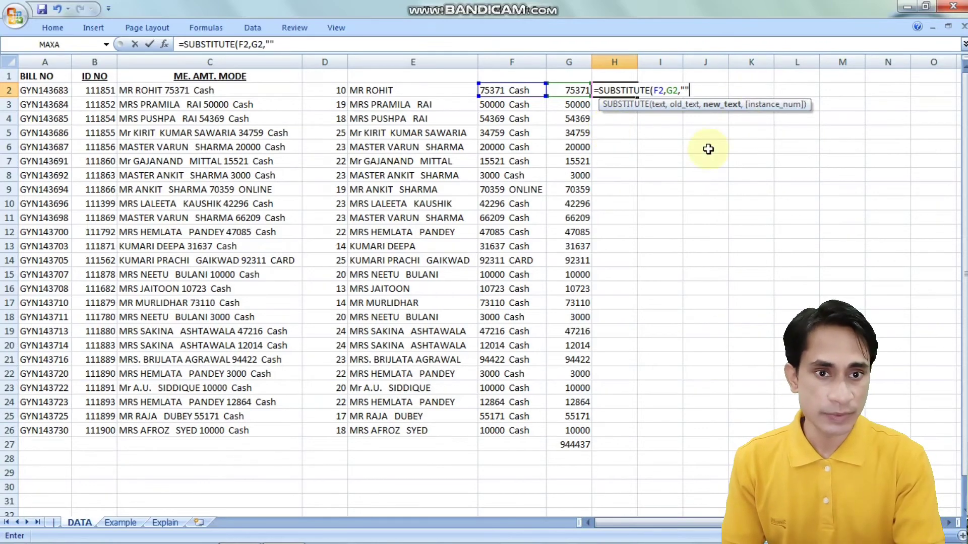
text())
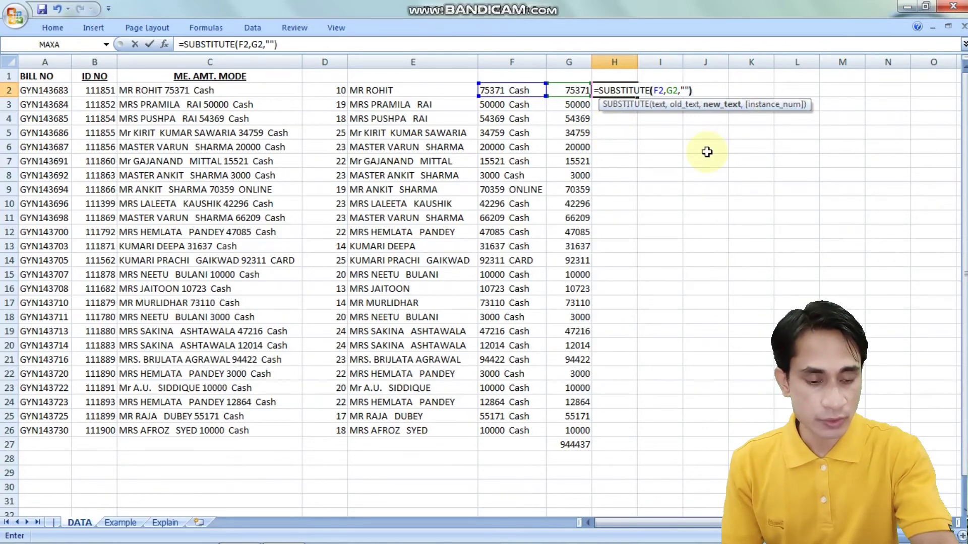
key(Return)
key(Up)
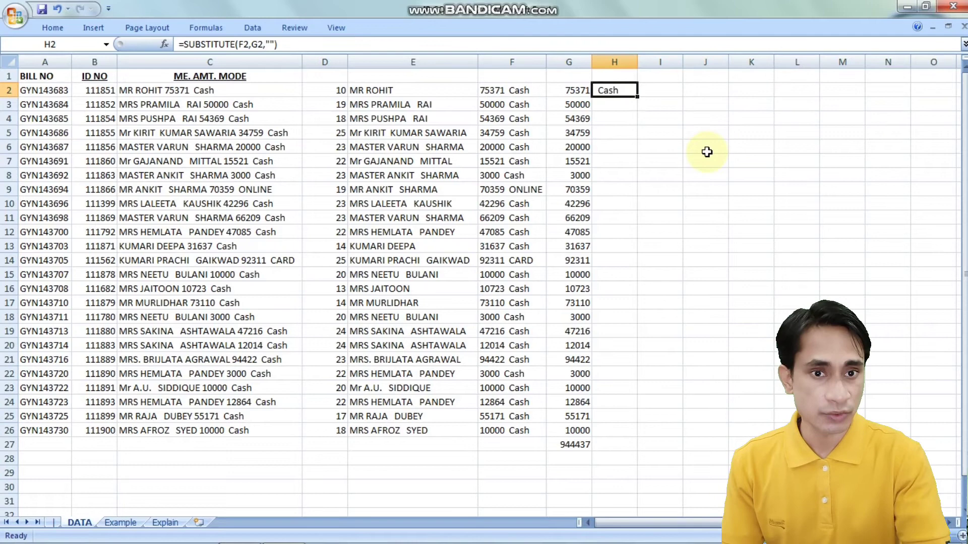
double_click(639, 96)
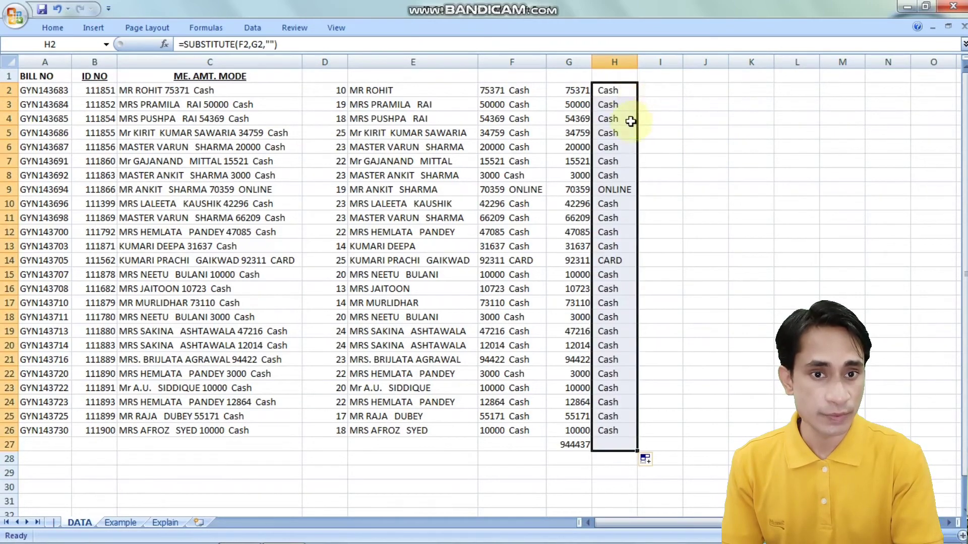
click(630, 99)
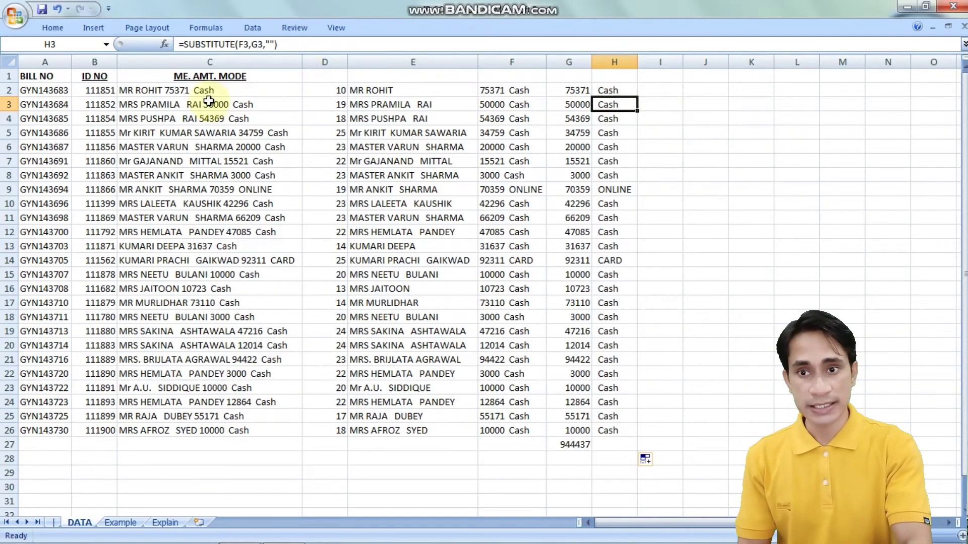
click(221, 92)
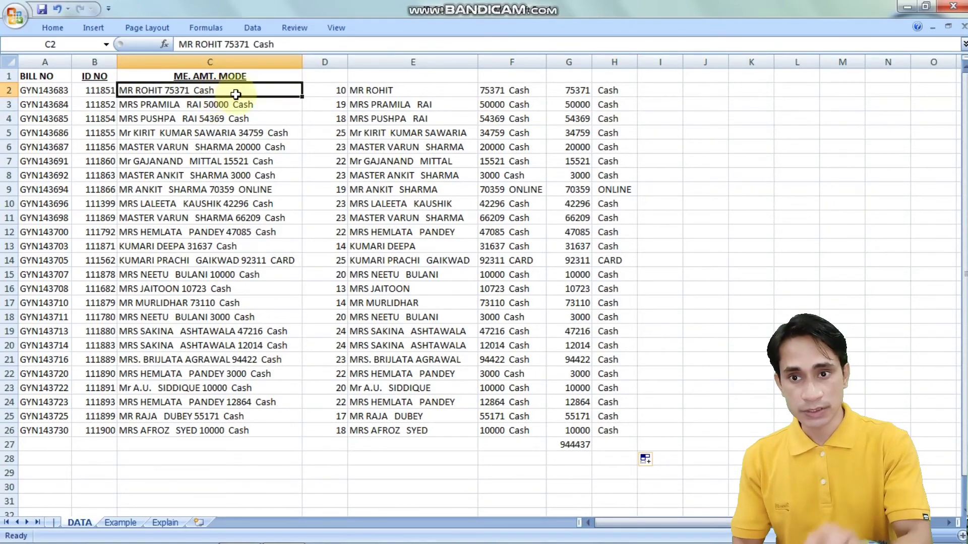
click(386, 104)
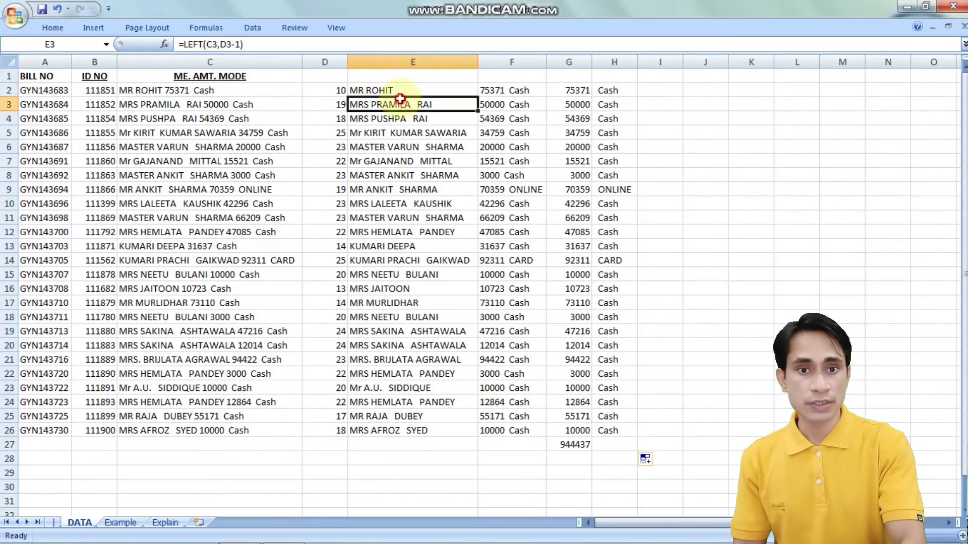
click(570, 104)
click(614, 89)
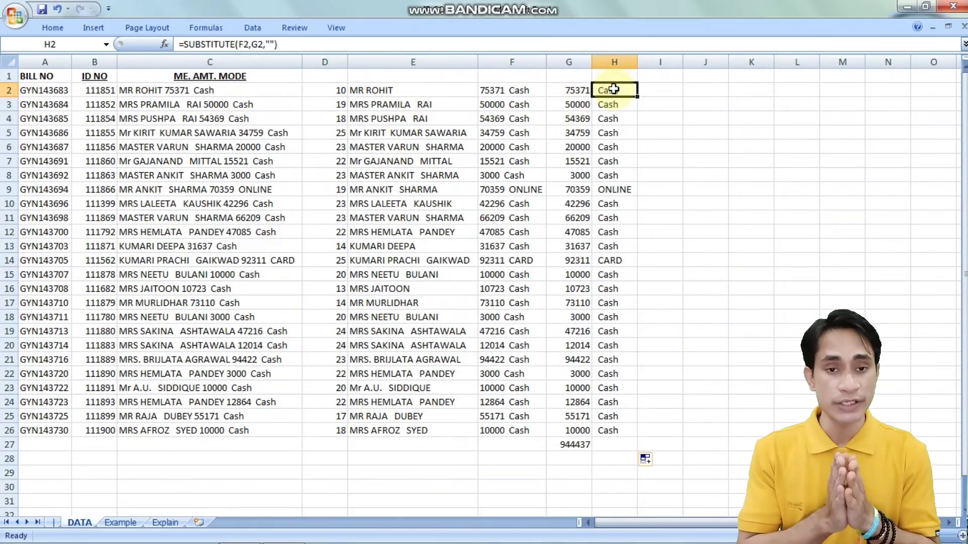
Hide helper columns F and D so only the source text and the extracted columns are shown.
click(530, 57)
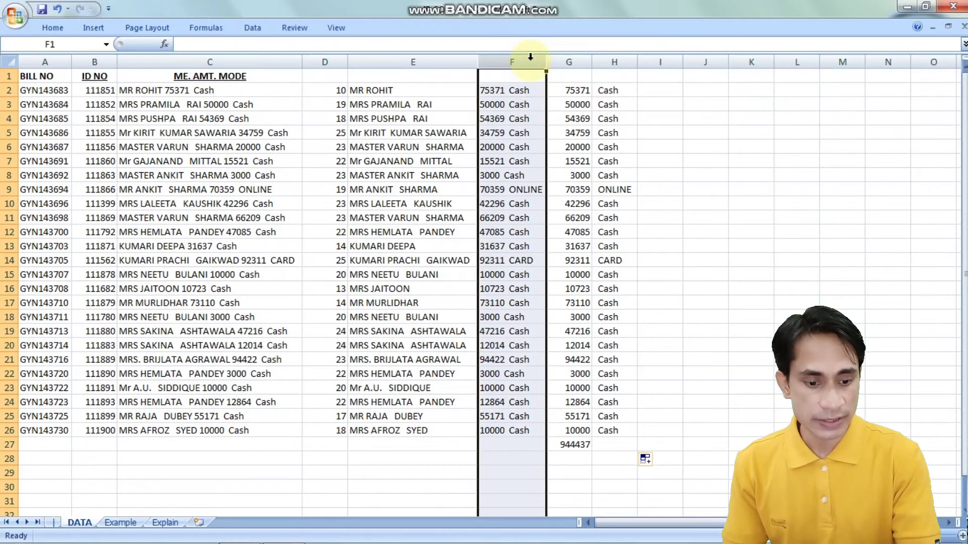
right_click(530, 57)
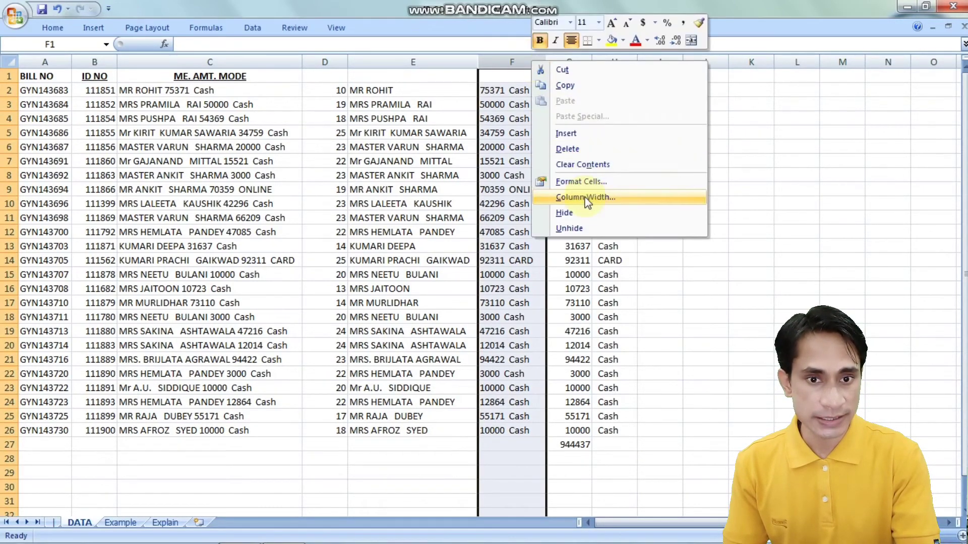
click(581, 212)
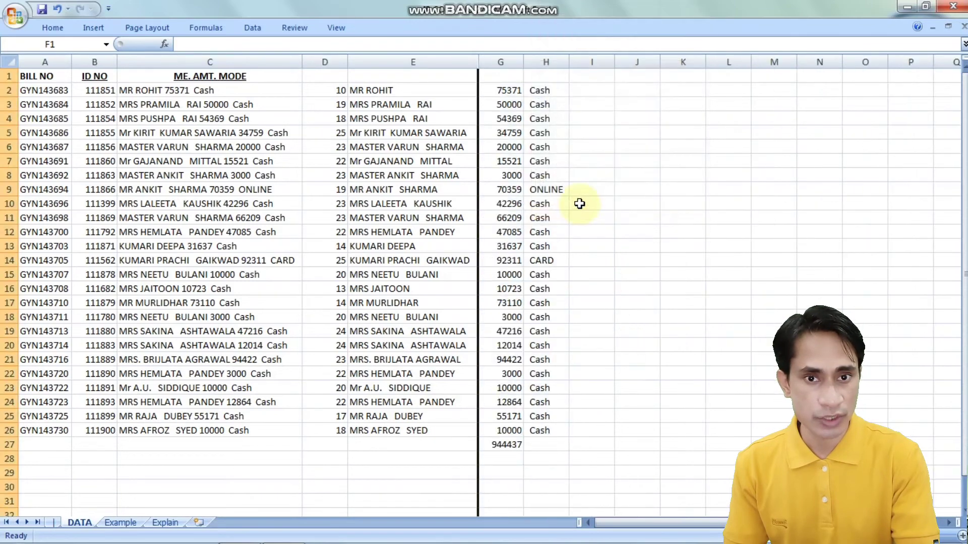
click(593, 106)
click(335, 59)
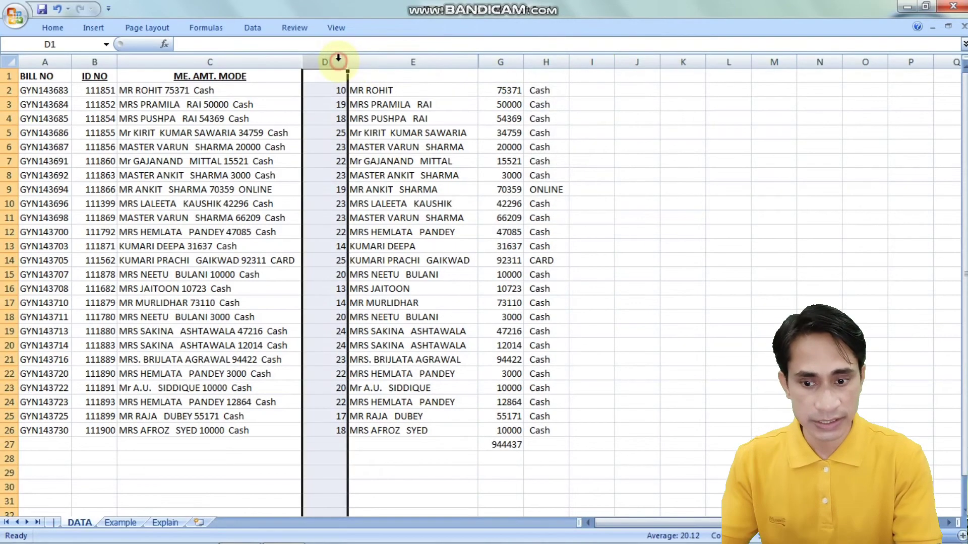
key(ctrl+0)
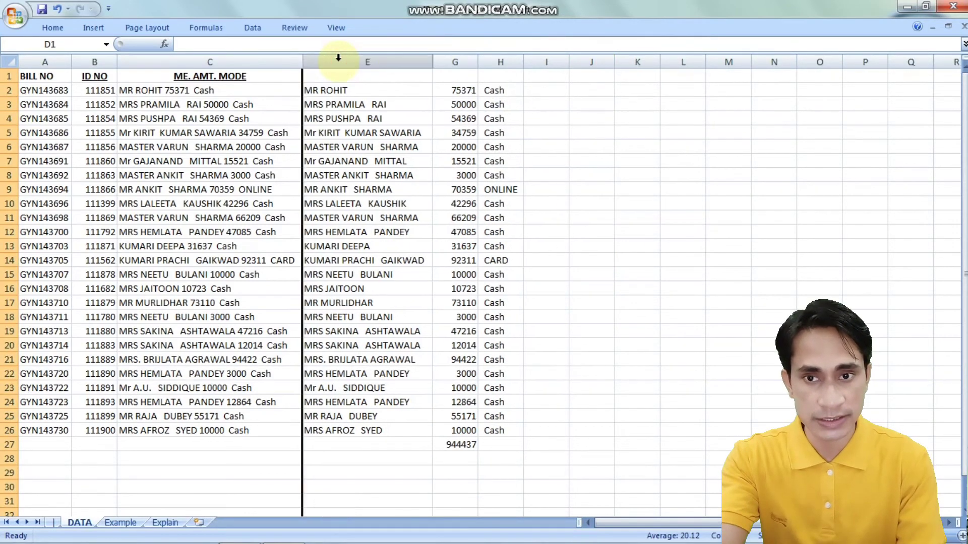
Fill the header from C1 across to H1, including its bold underlined formatting.
click(392, 104)
click(397, 89)
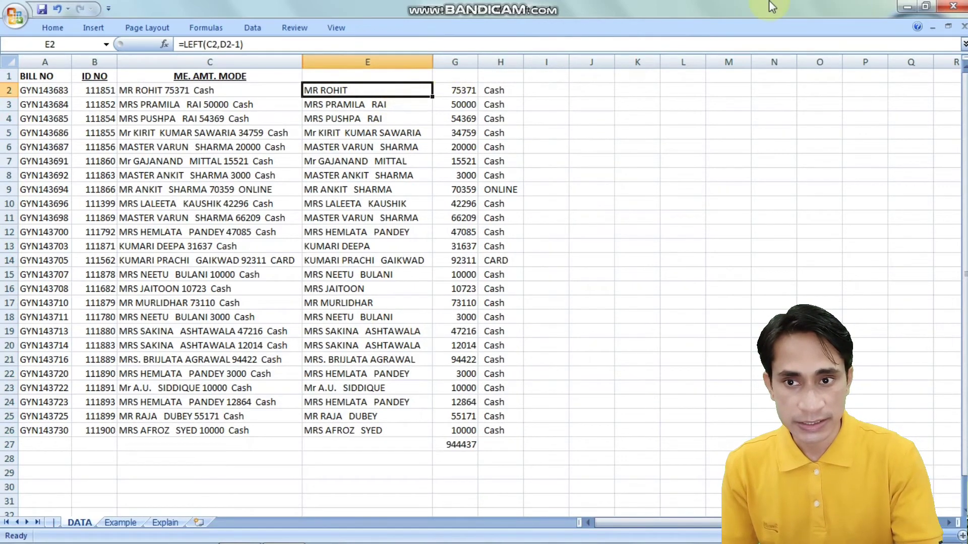
key(Right)
key(Left)
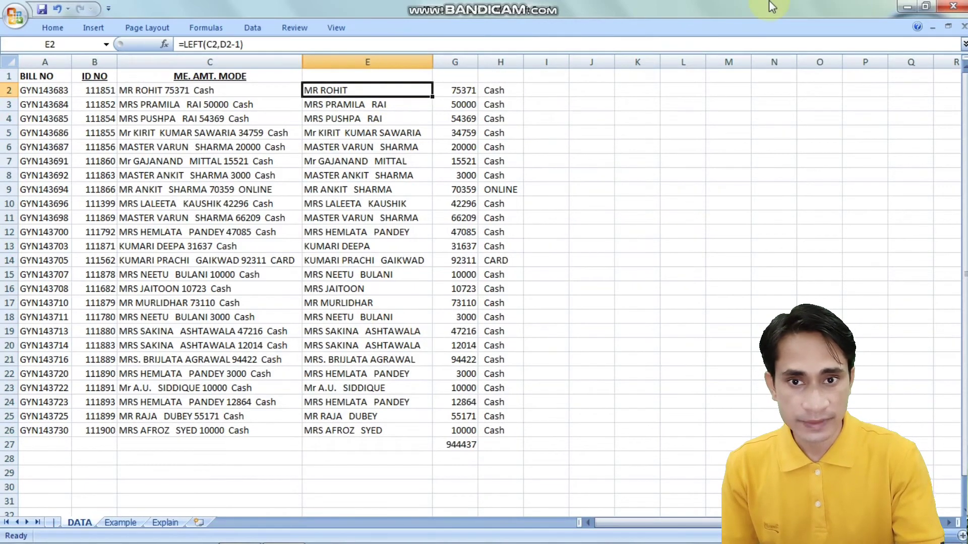
key(Up)
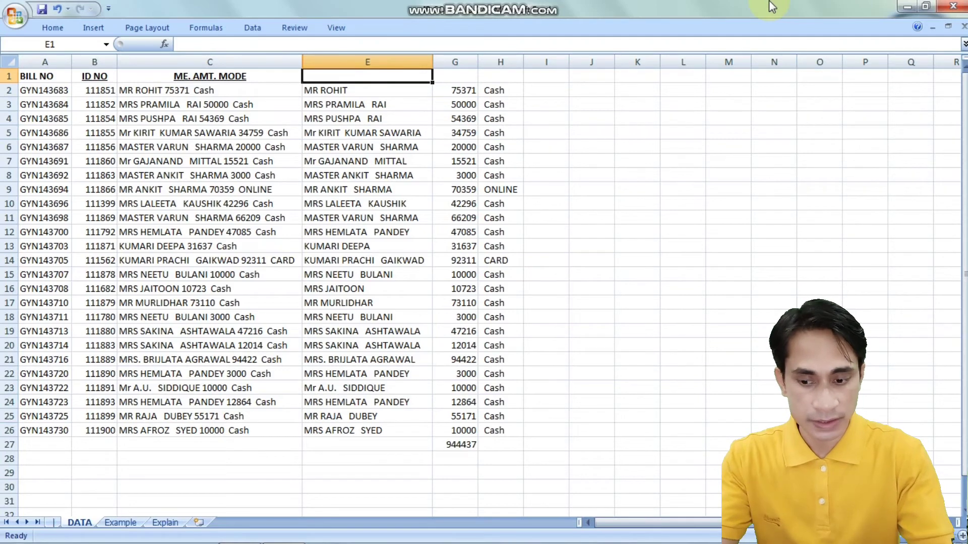
key(Left)
key(shift+Right)
key(shift+Right)
key(shift+Right)
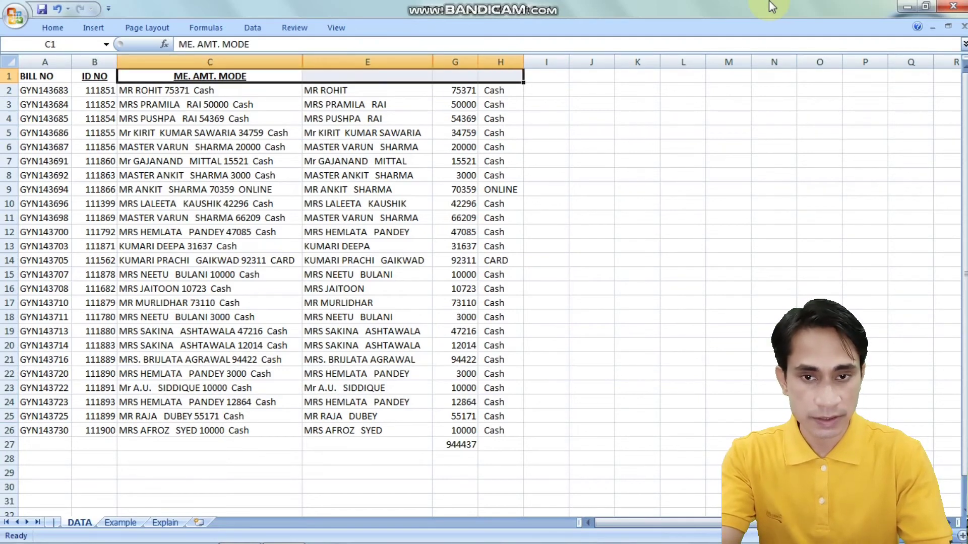
key(ctrl+r)
Replace the copied headers with NAME in E1, AMT. in G1 and MODE in H1.
key(Right)
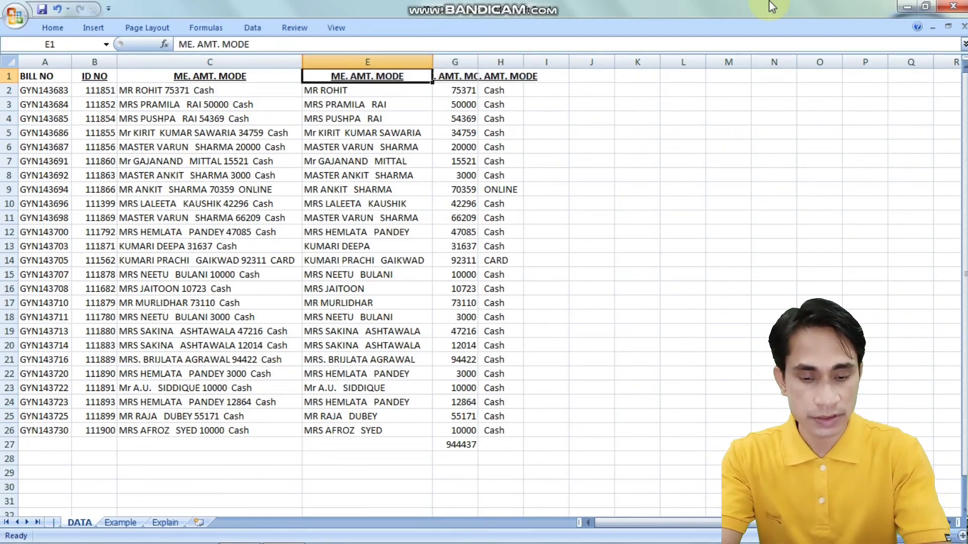
text(NAME)
key(Right)
text(AMT)
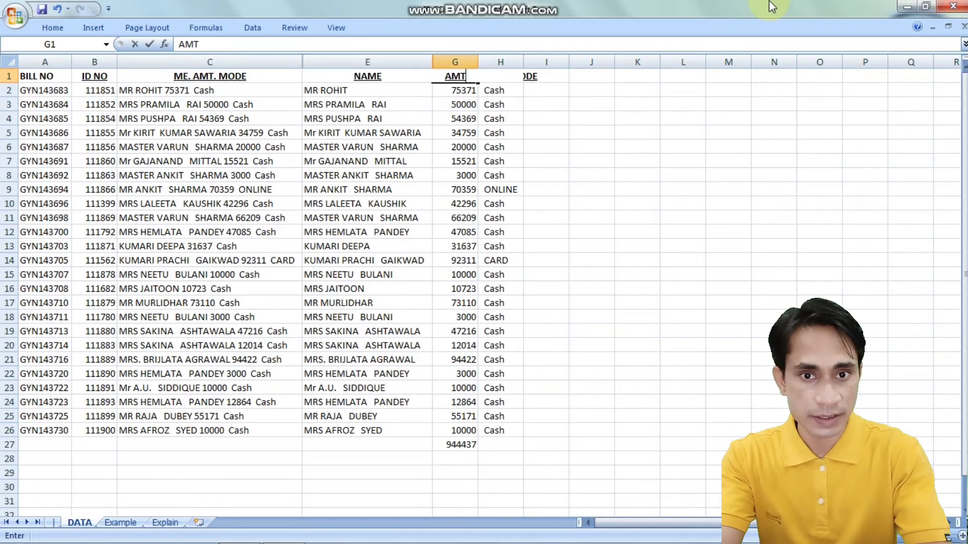
text(.)
key(Right)
text(MODE)
key(Right)
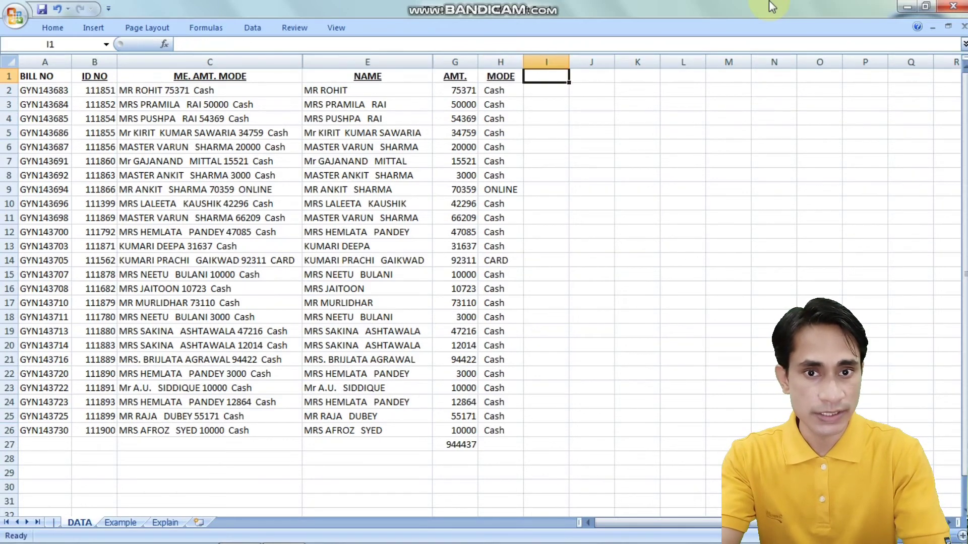
click(648, 134)
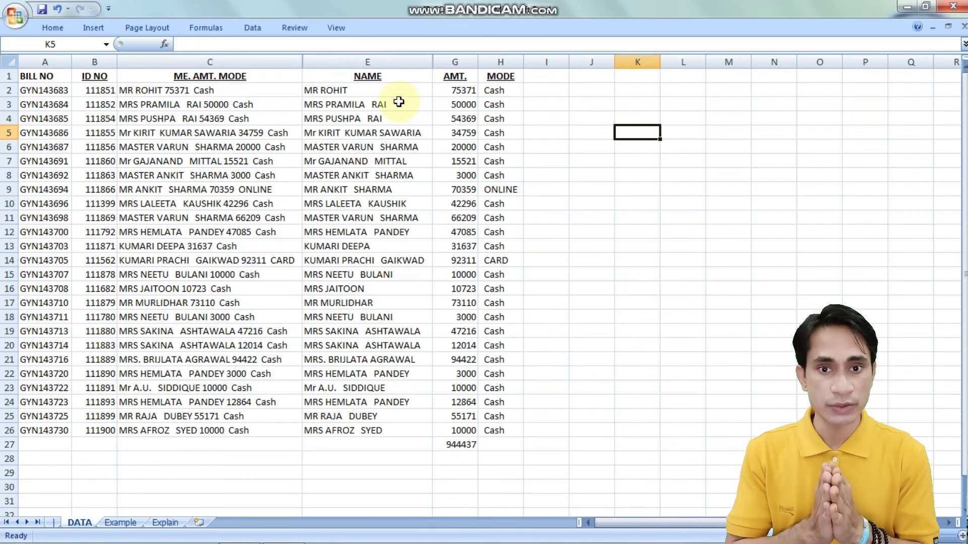
Insert a surname after the first name in the C2 text and check the extracted name and amount in row 2.
click(204, 90)
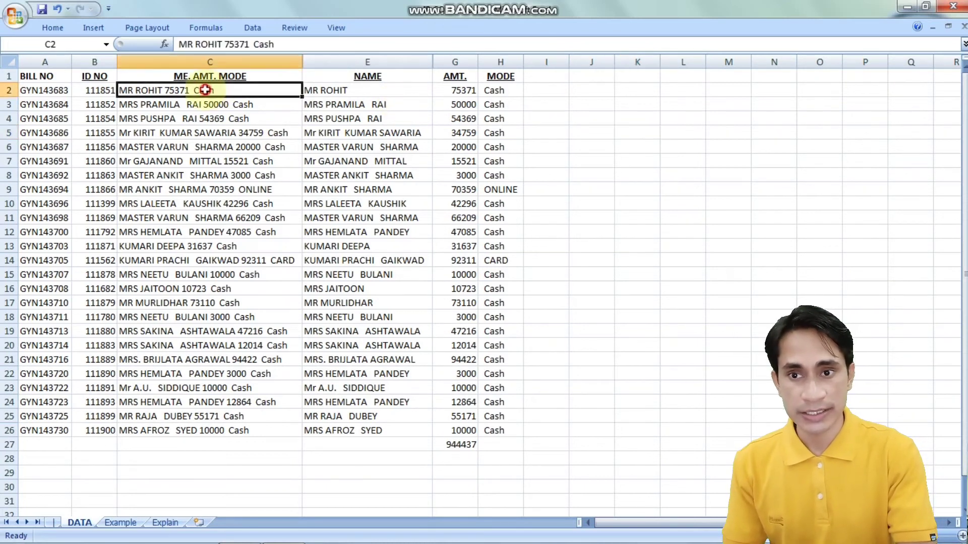
click(225, 43)
text(SHAR)
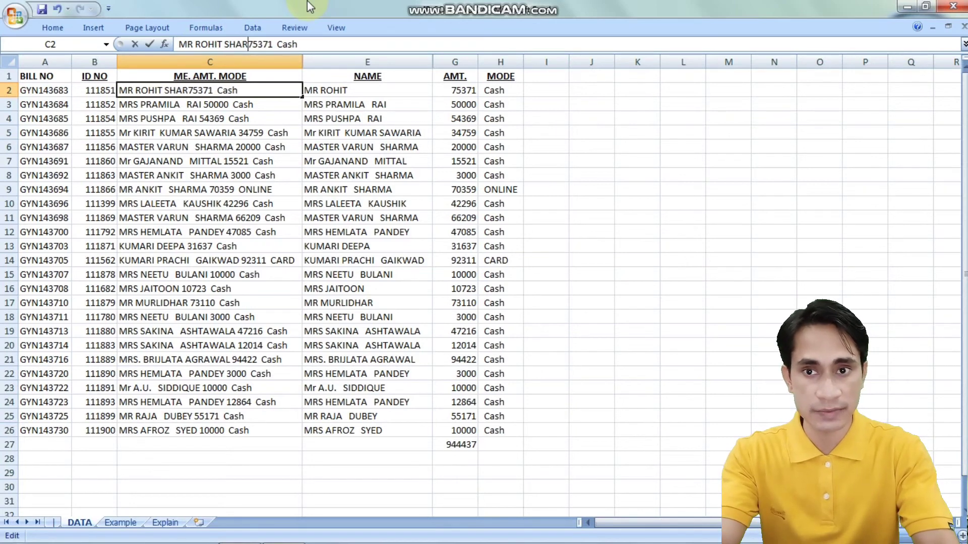
key(BackSpace)
text(RMA)
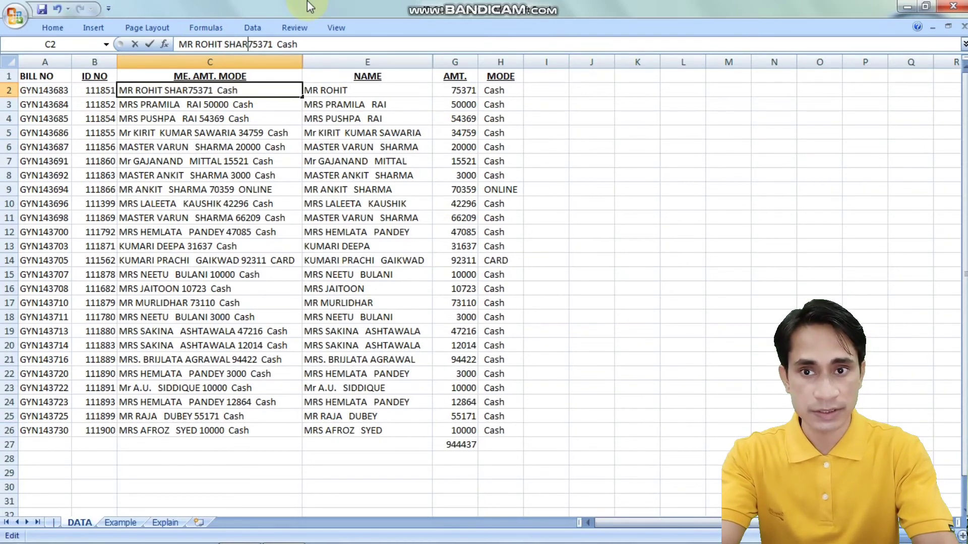
key(Tab)
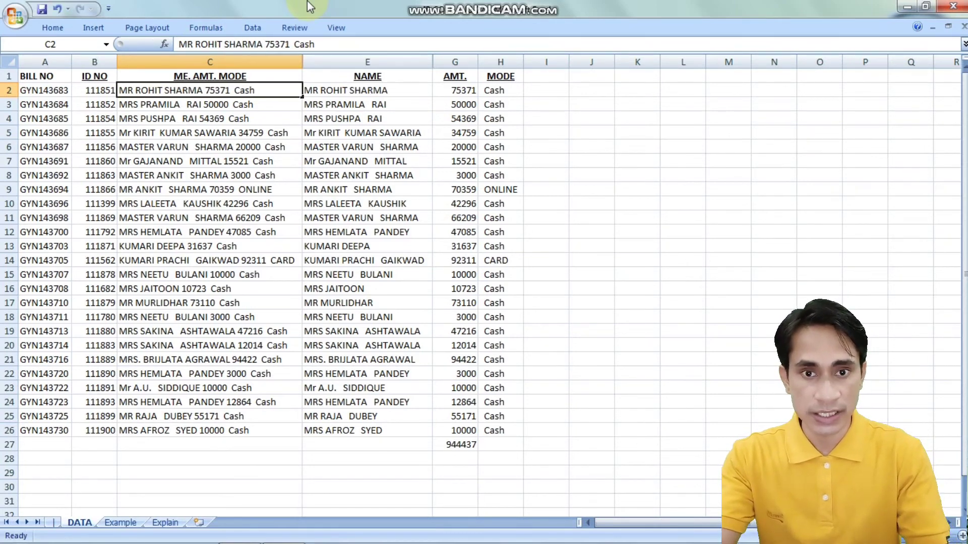
click(566, 92)
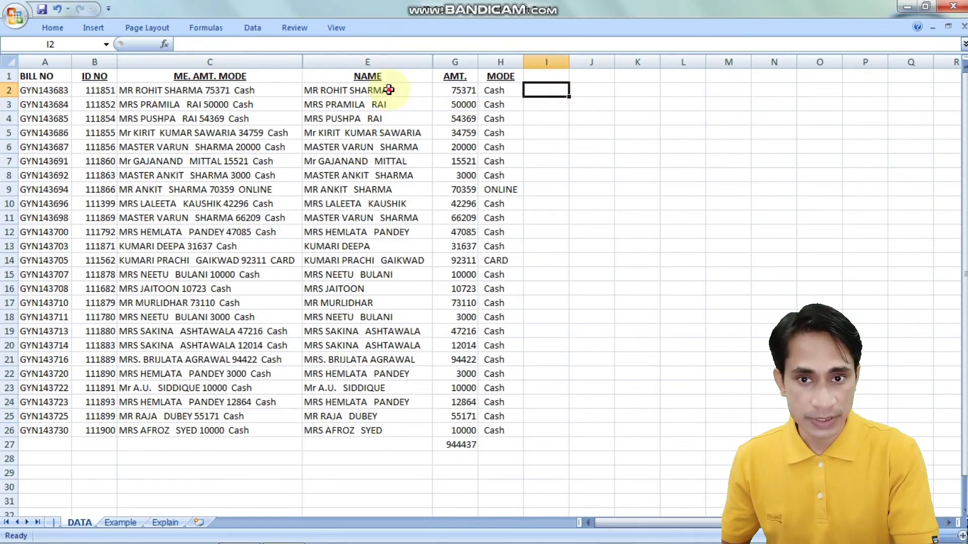
click(370, 91)
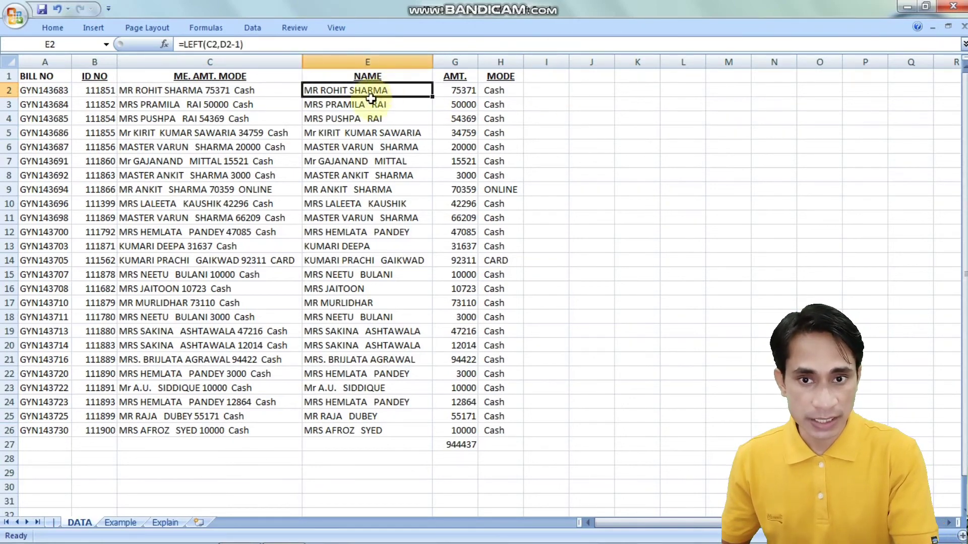
click(459, 93)
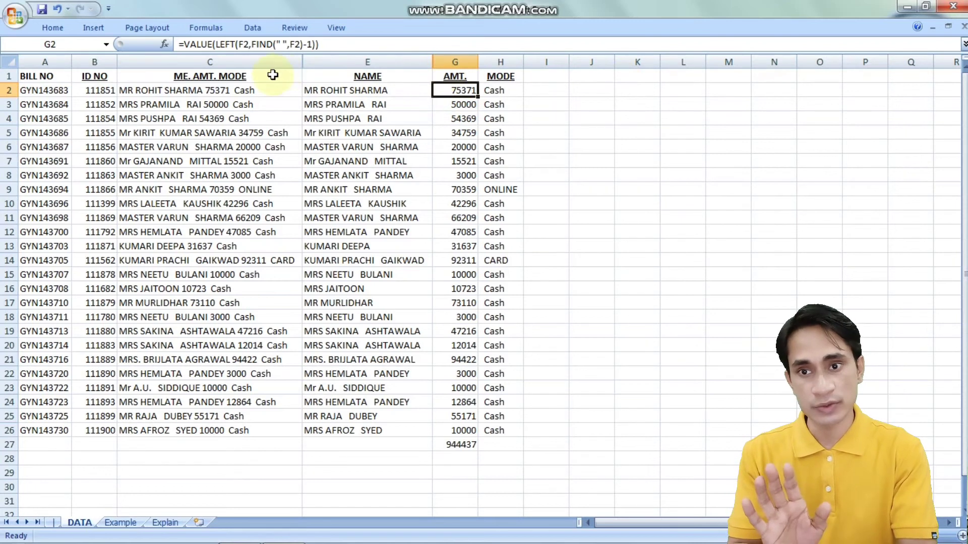
Change the amount in the C2 text to 7537 and check the extracted amount in G2.
click(207, 95)
click(290, 45)
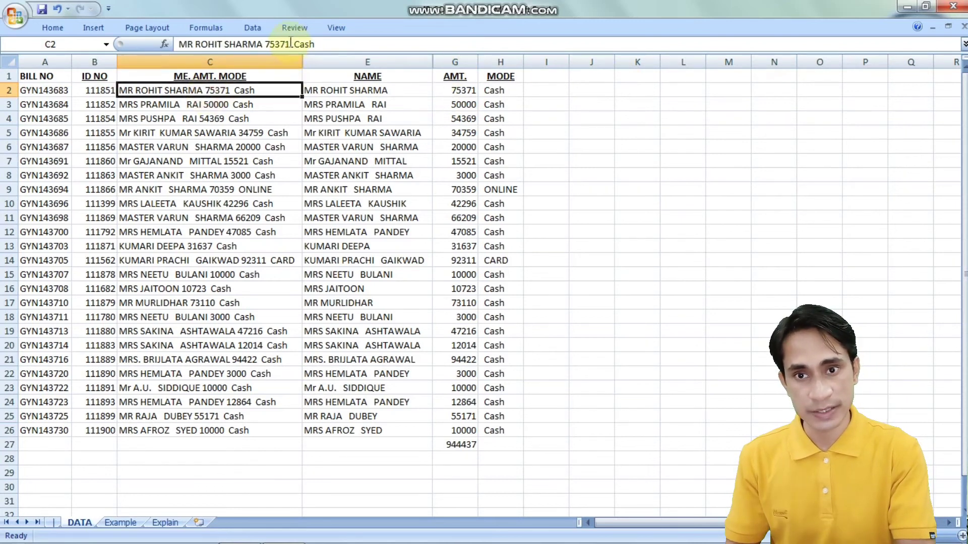
key(BackSpace)
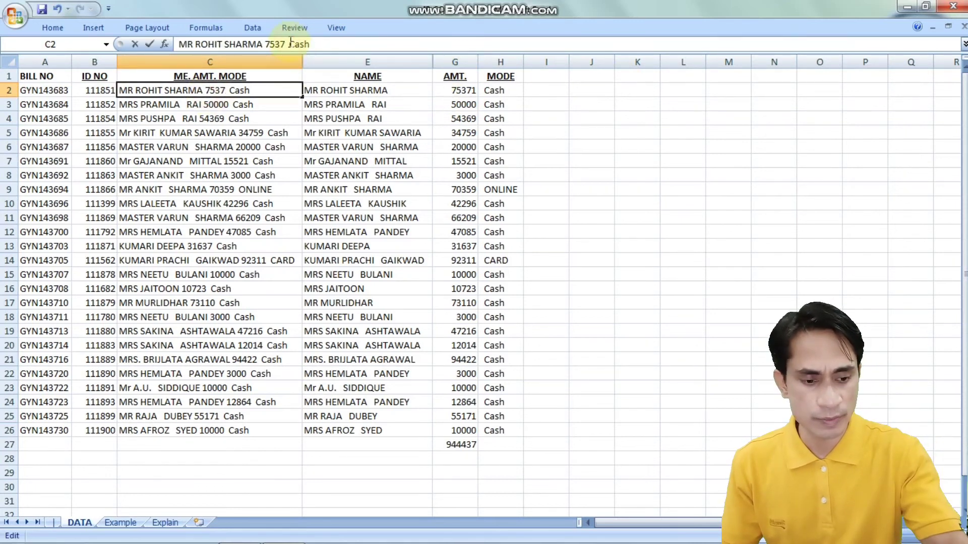
key(Return)
click(463, 90)
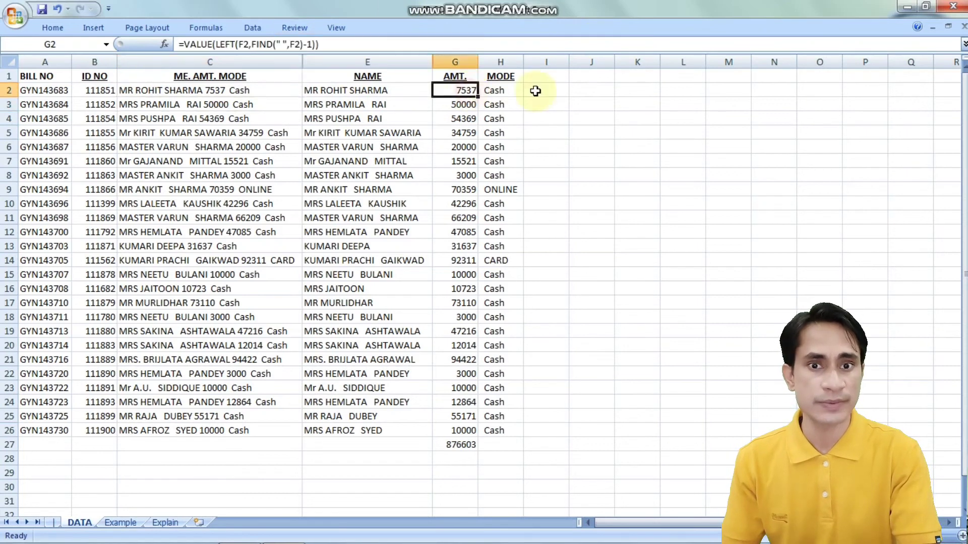
Change the amount in the C2 text to 753734 and check the extracted amount and name in row 2.
click(217, 88)
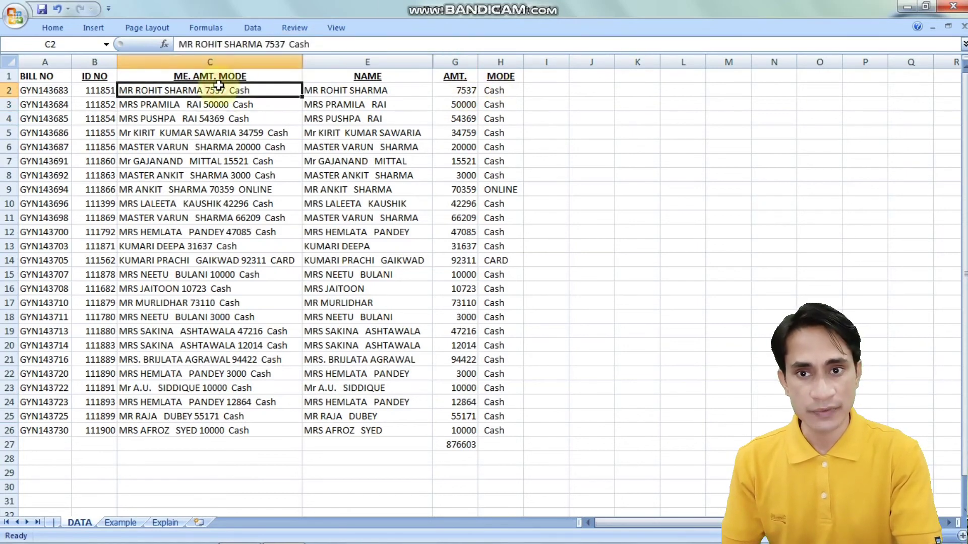
click(288, 43)
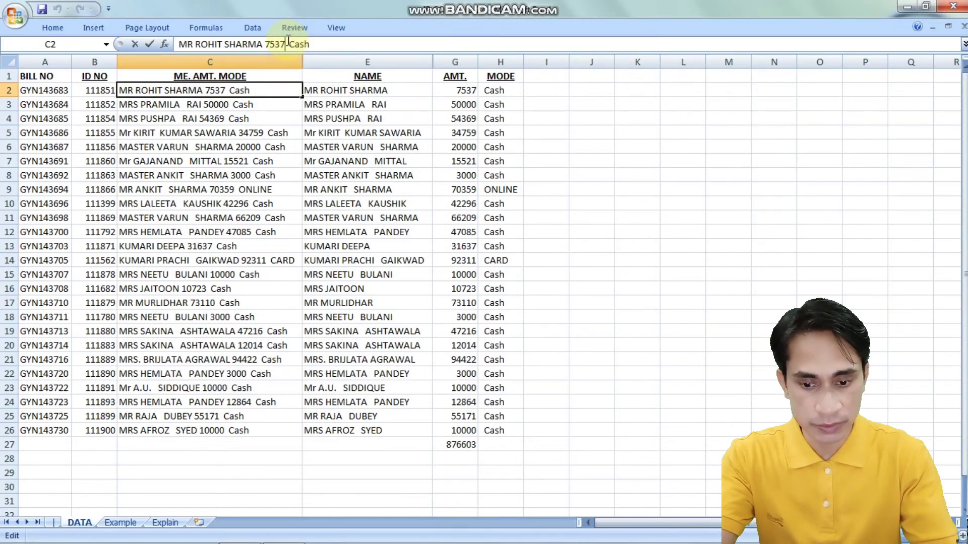
text(34)
key(Return)
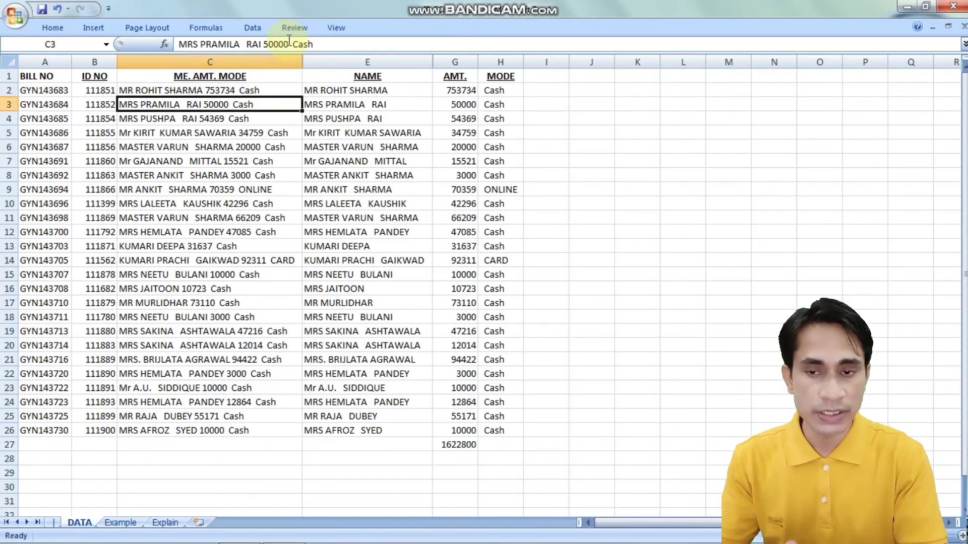
click(470, 91)
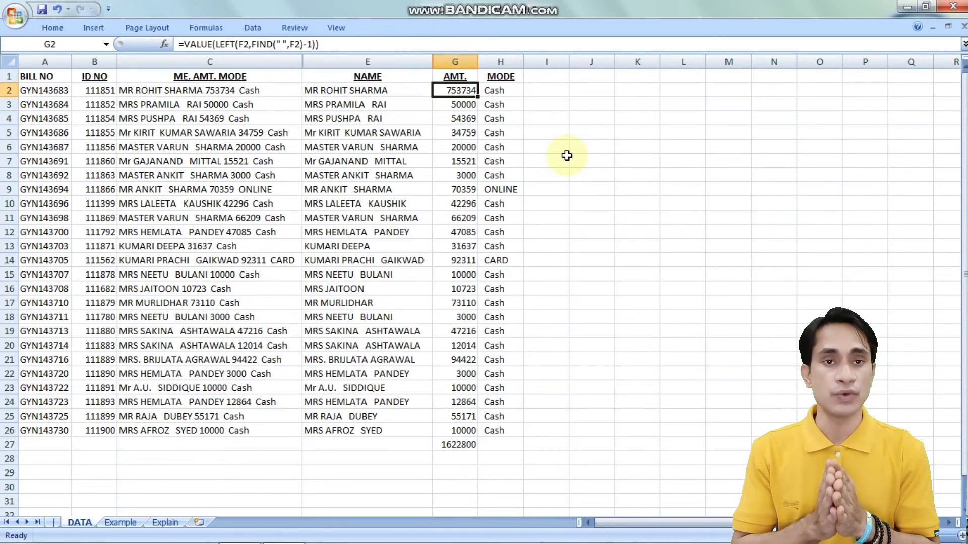
click(273, 124)
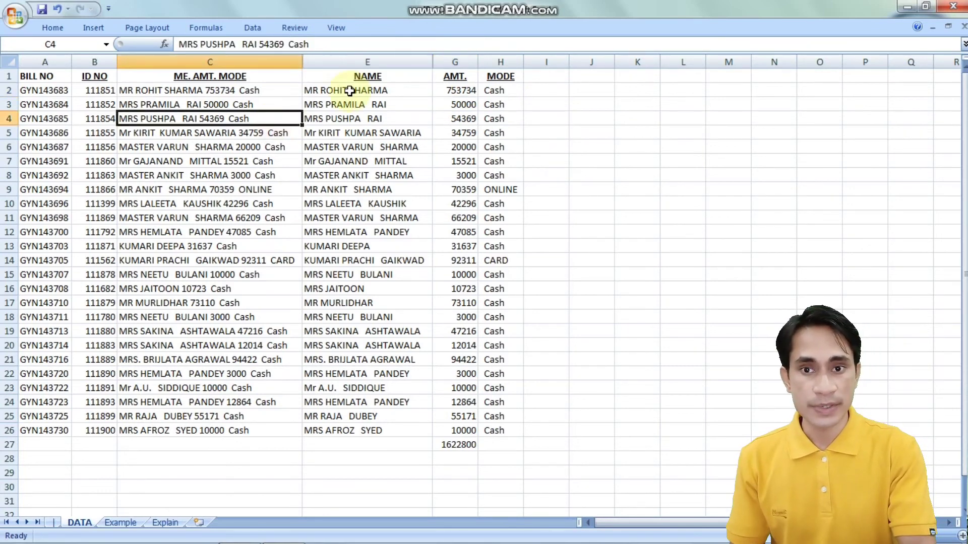
click(371, 90)
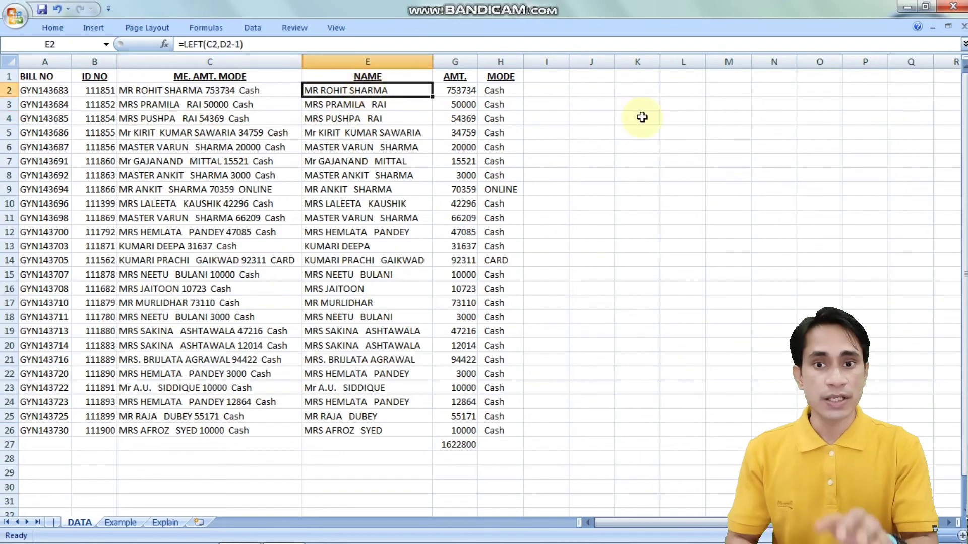